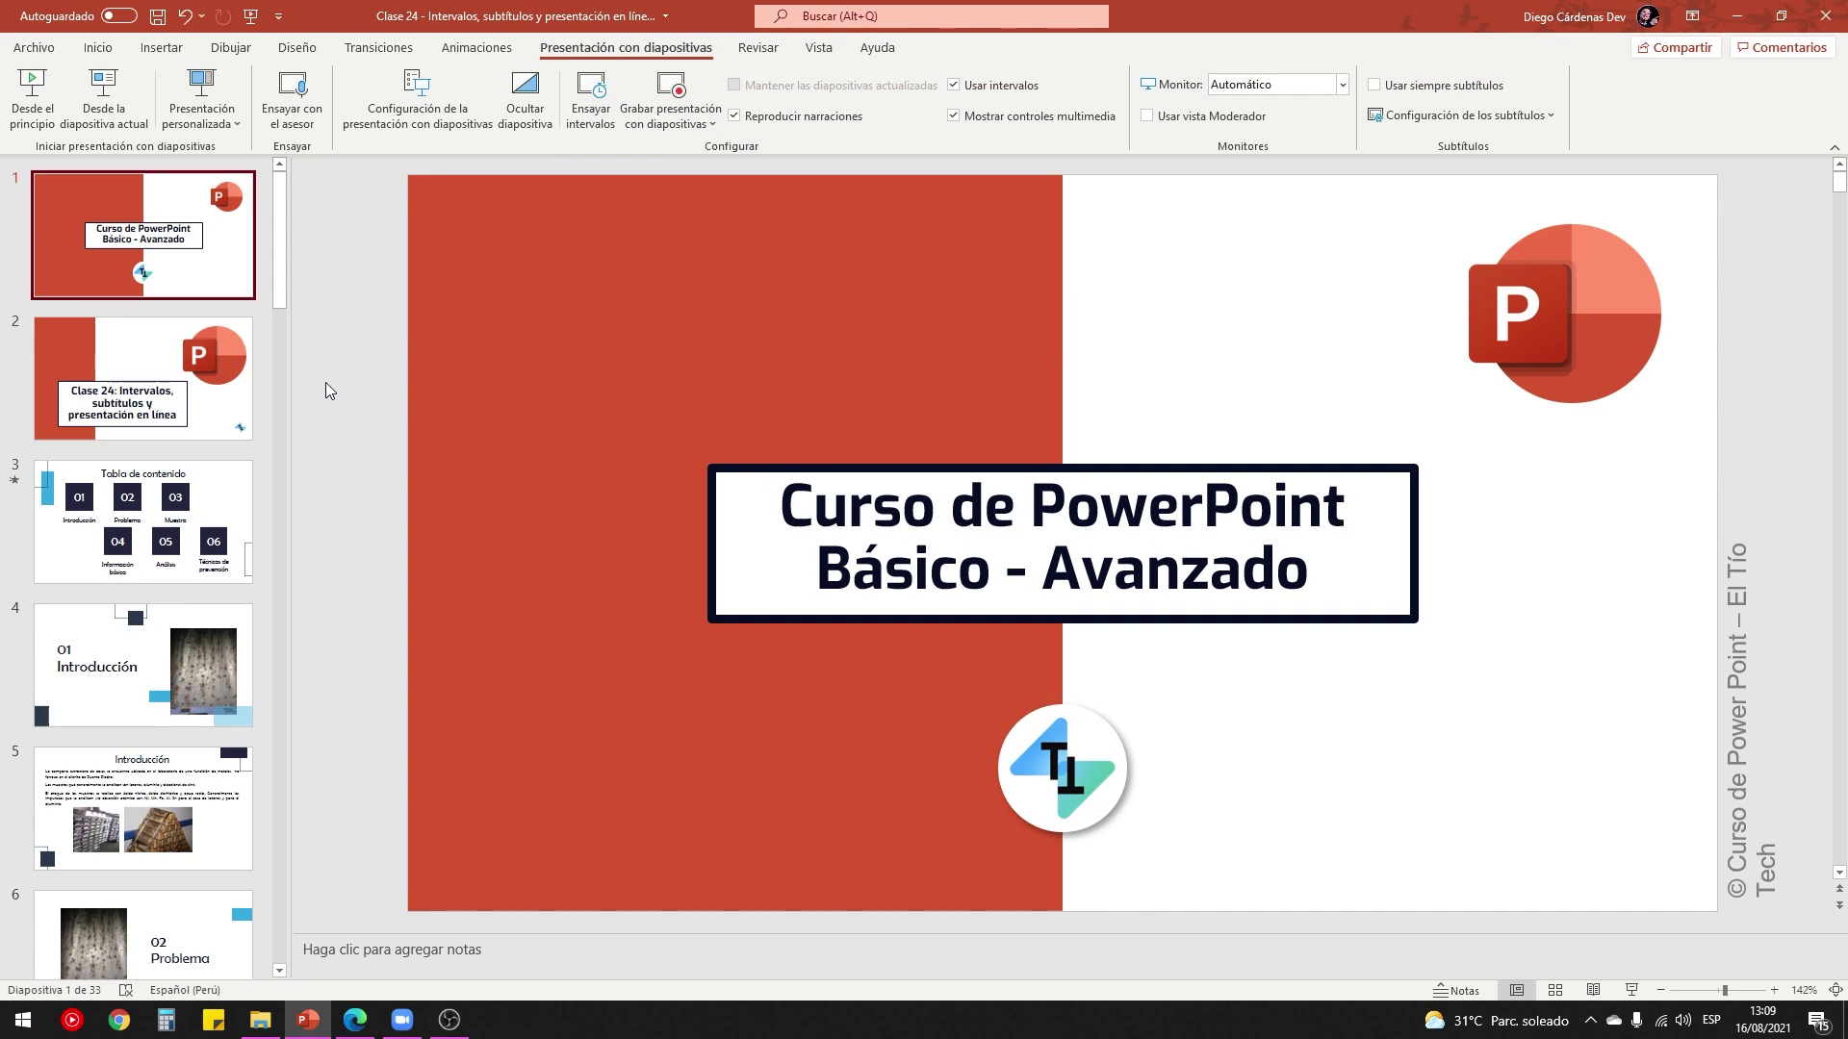
Step: View slides 2 and 3 (Tabla de contenido), then slides 4 and 5, the Introducción slides
click(191, 379)
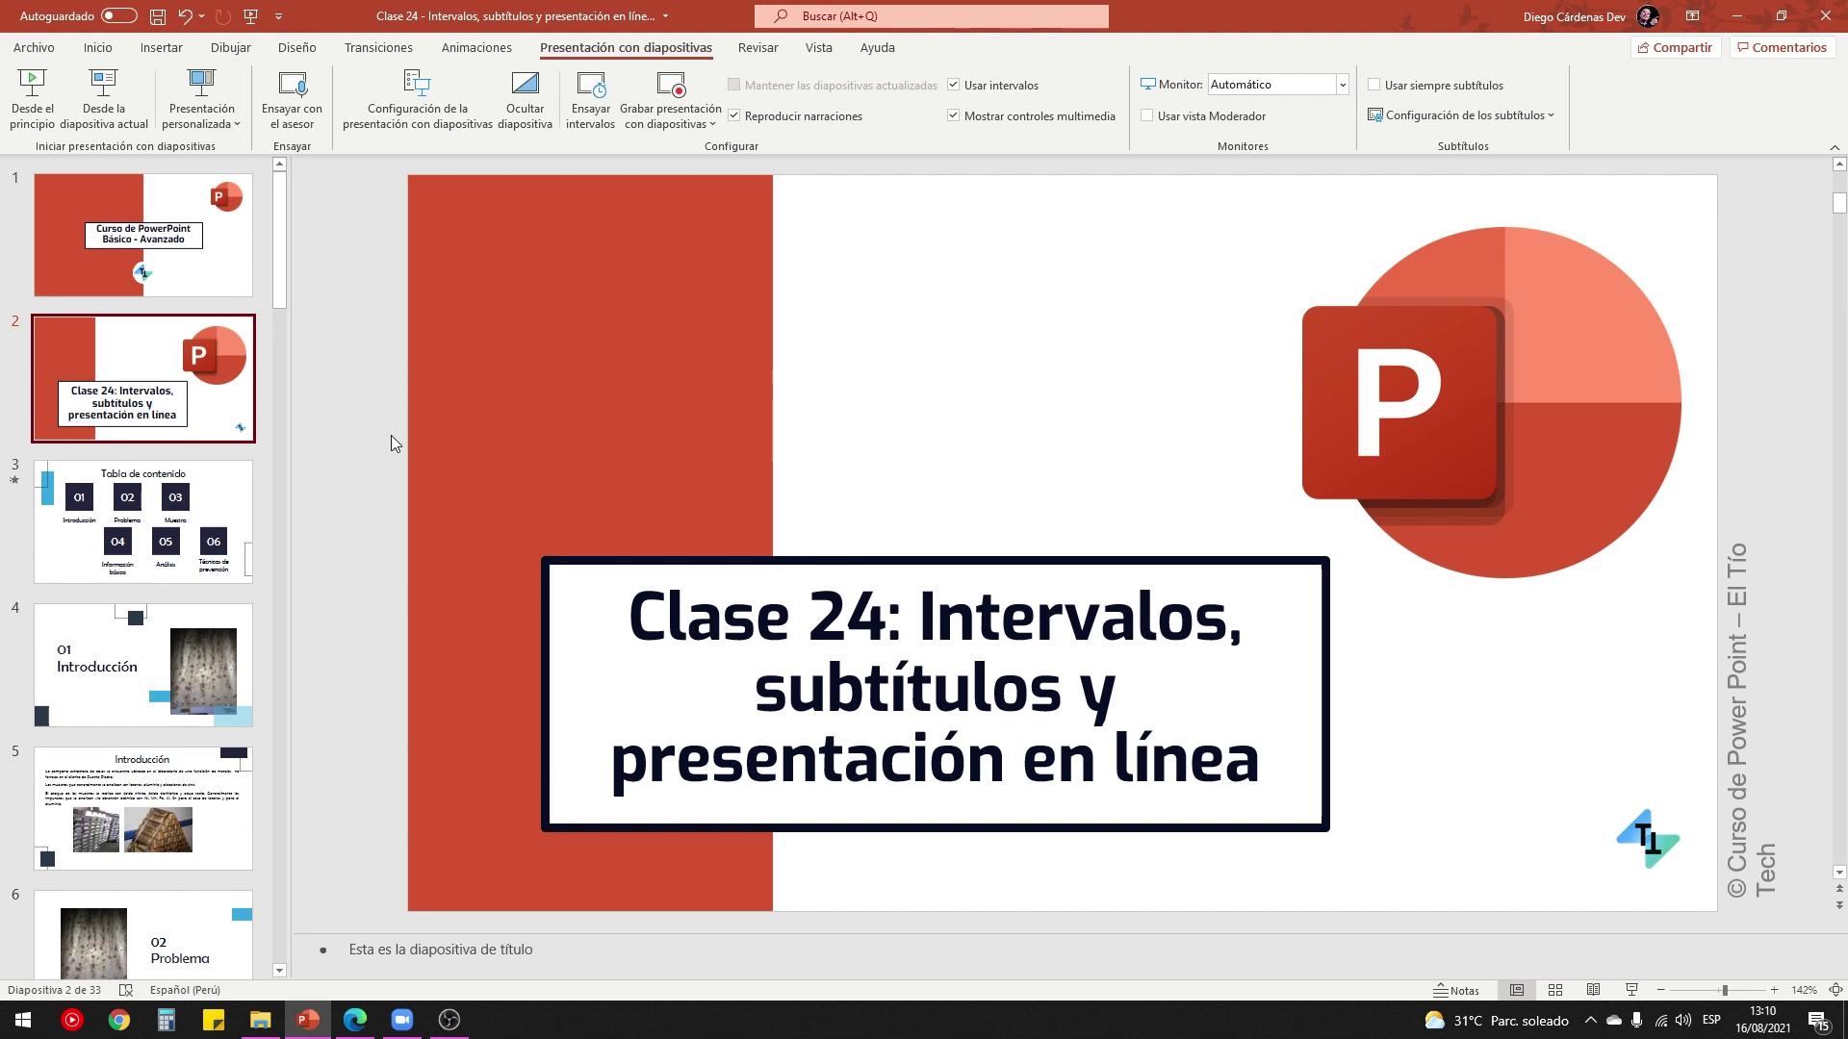
click(182, 482)
scroll(183, 460, down, 2)
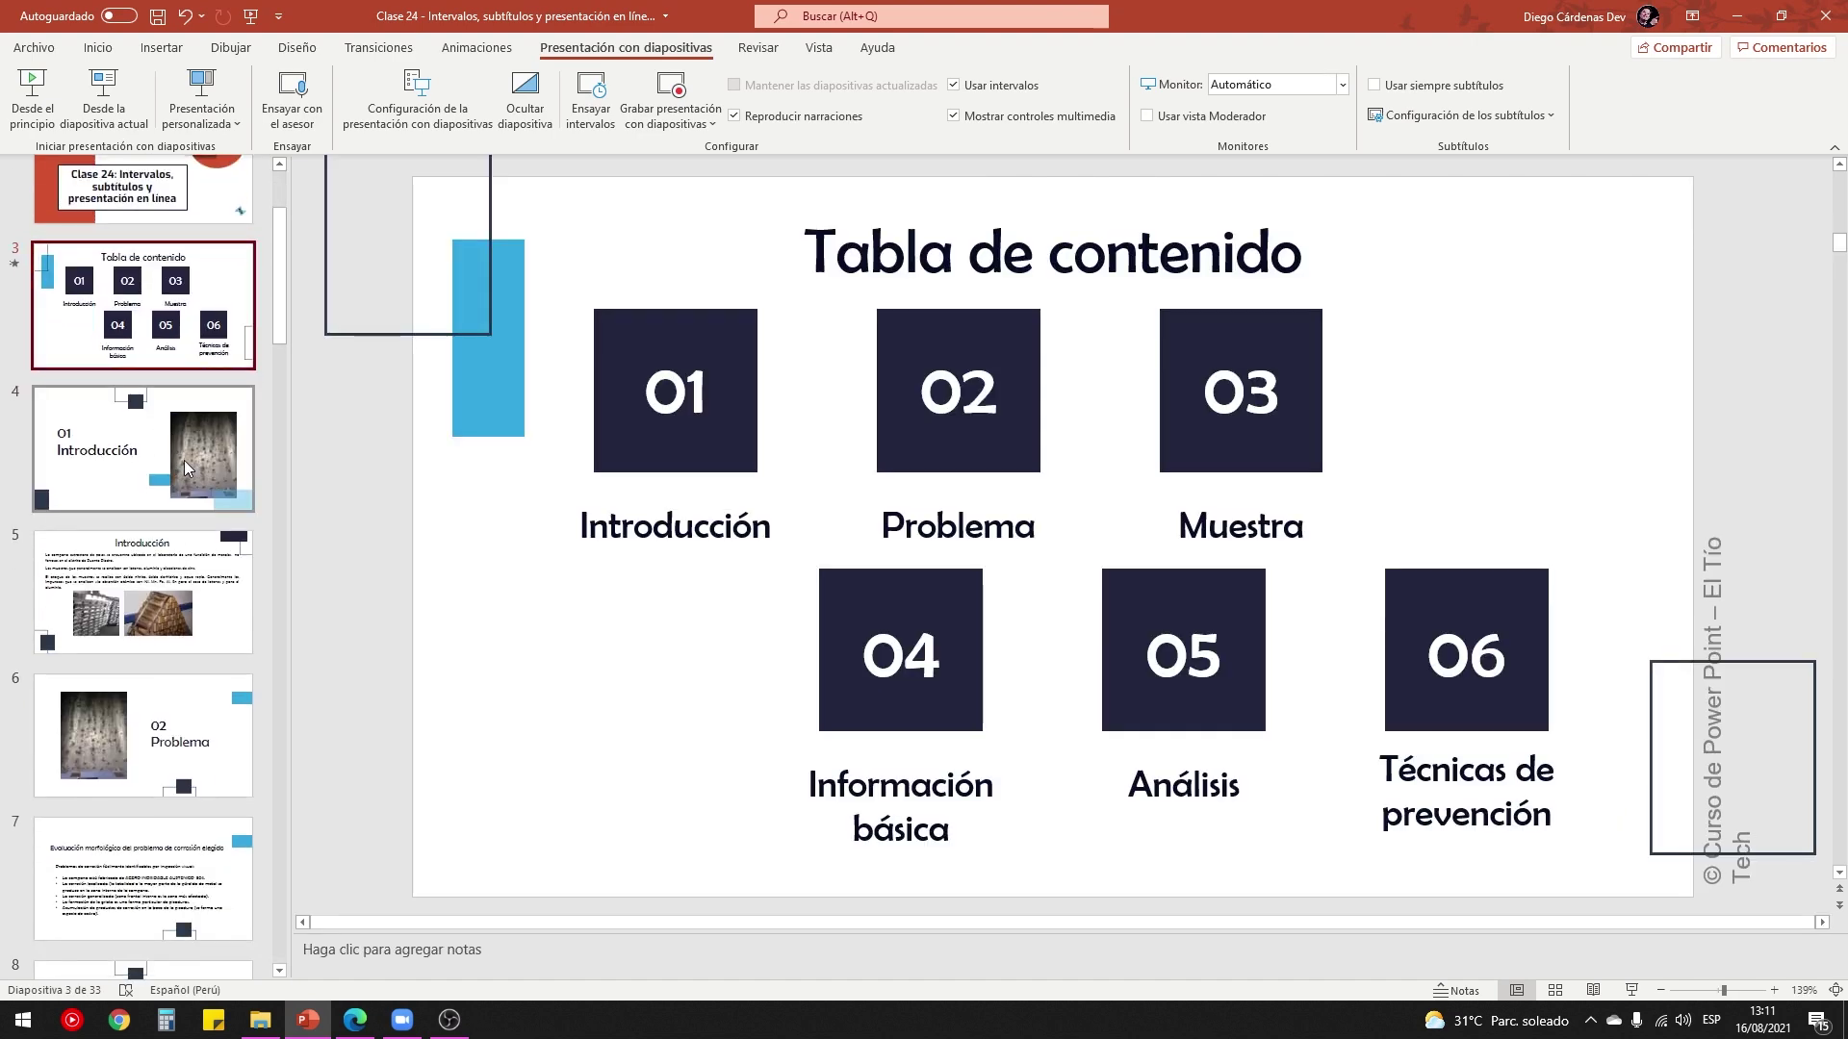
click(186, 467)
click(182, 582)
scroll(182, 583, up, 2)
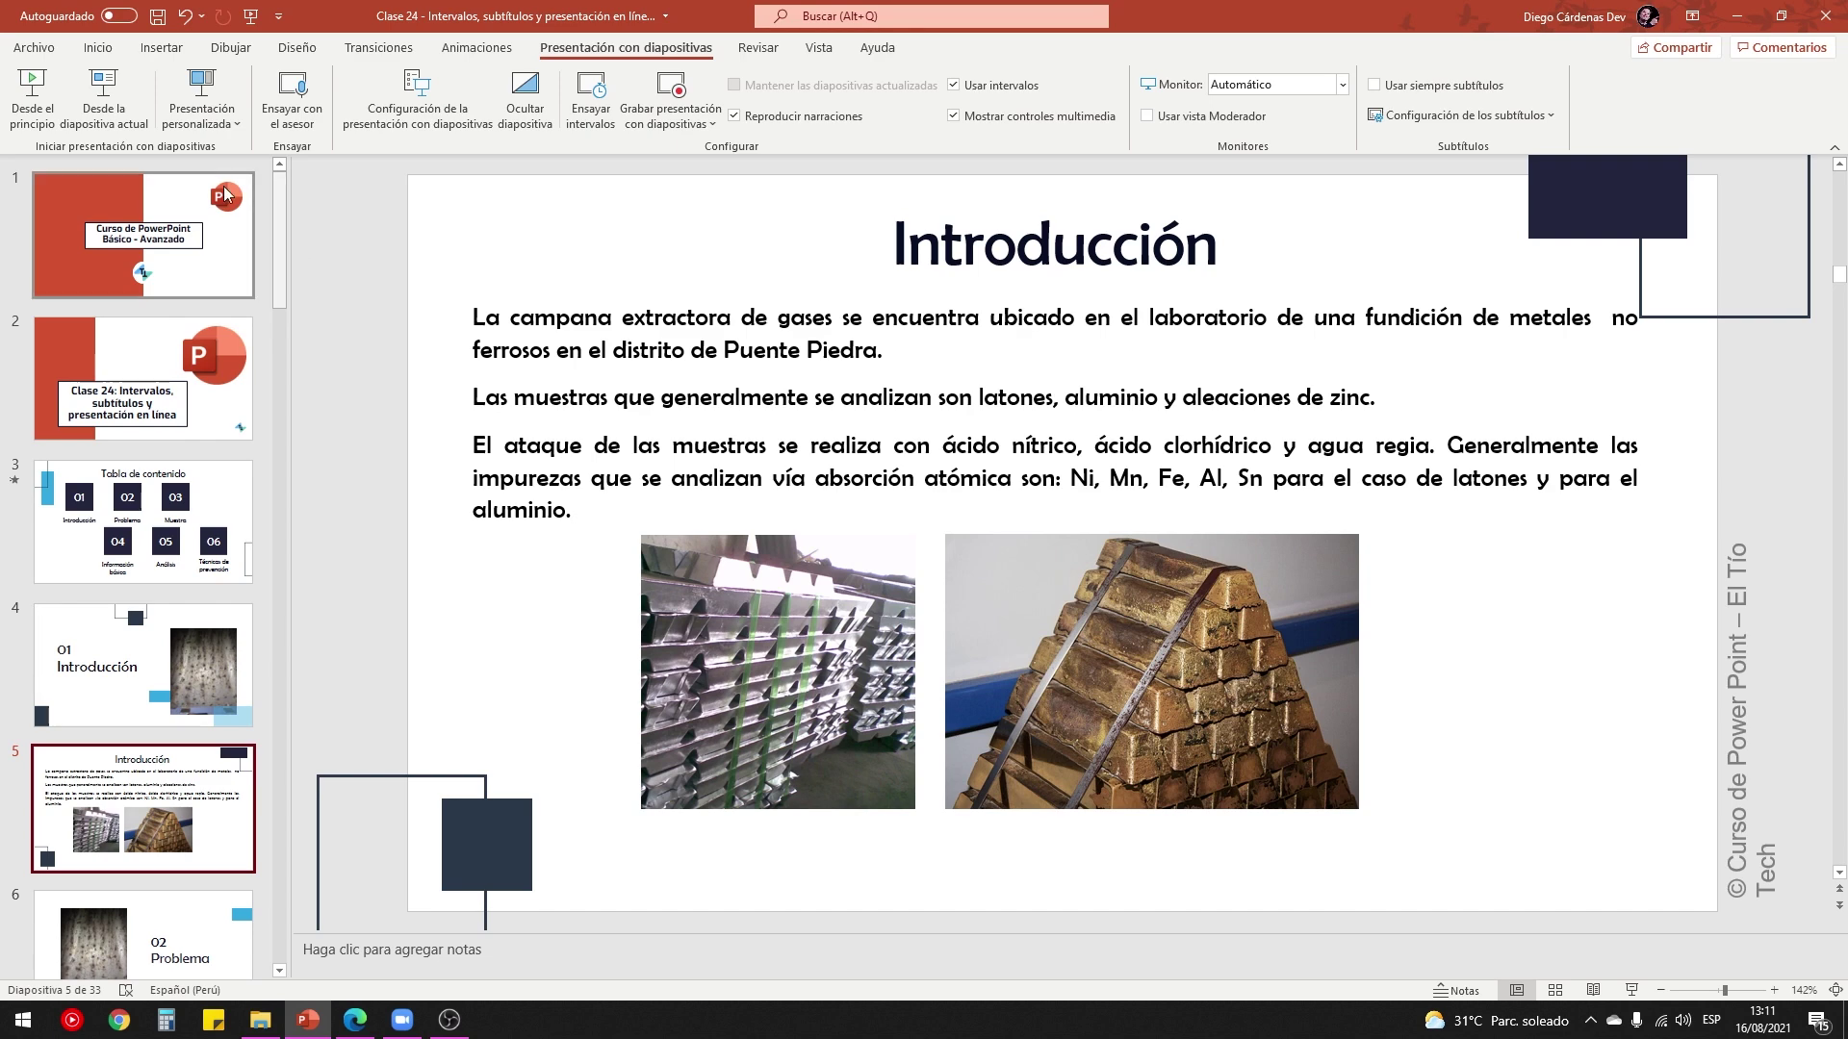
click(33, 47)
click(87, 423)
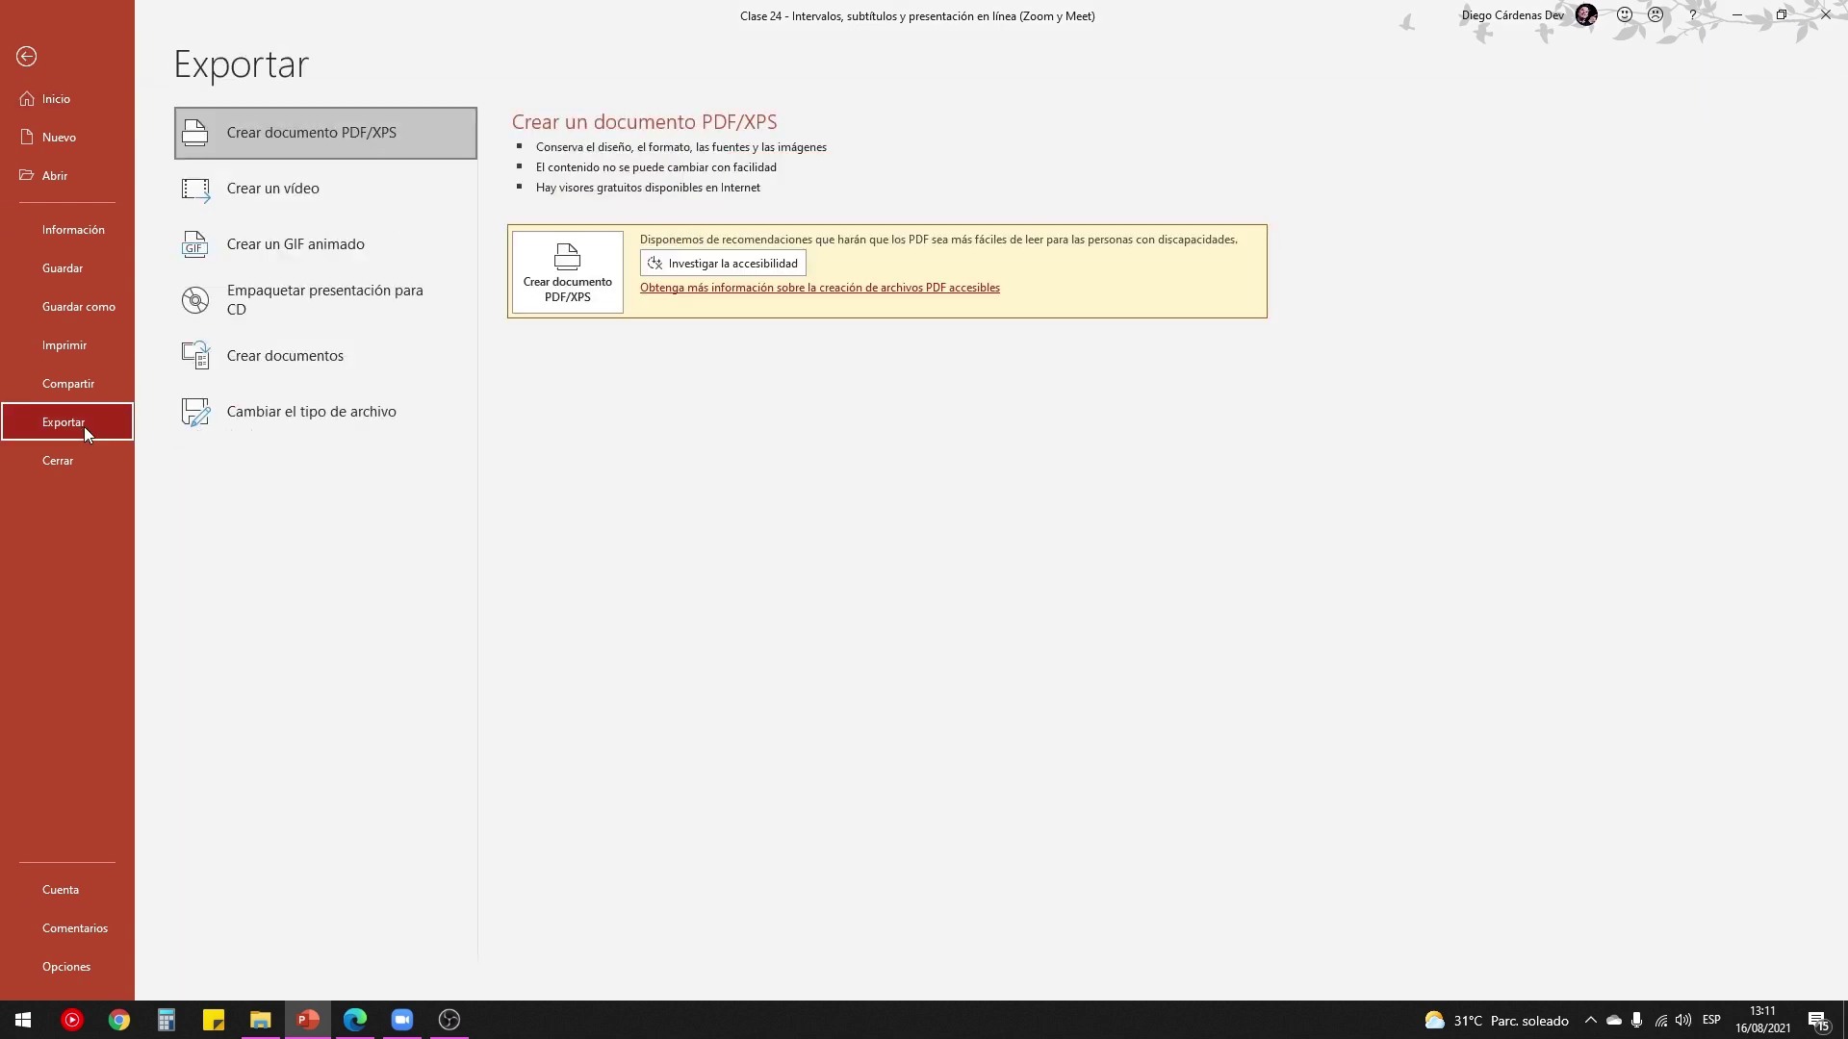
click(285, 193)
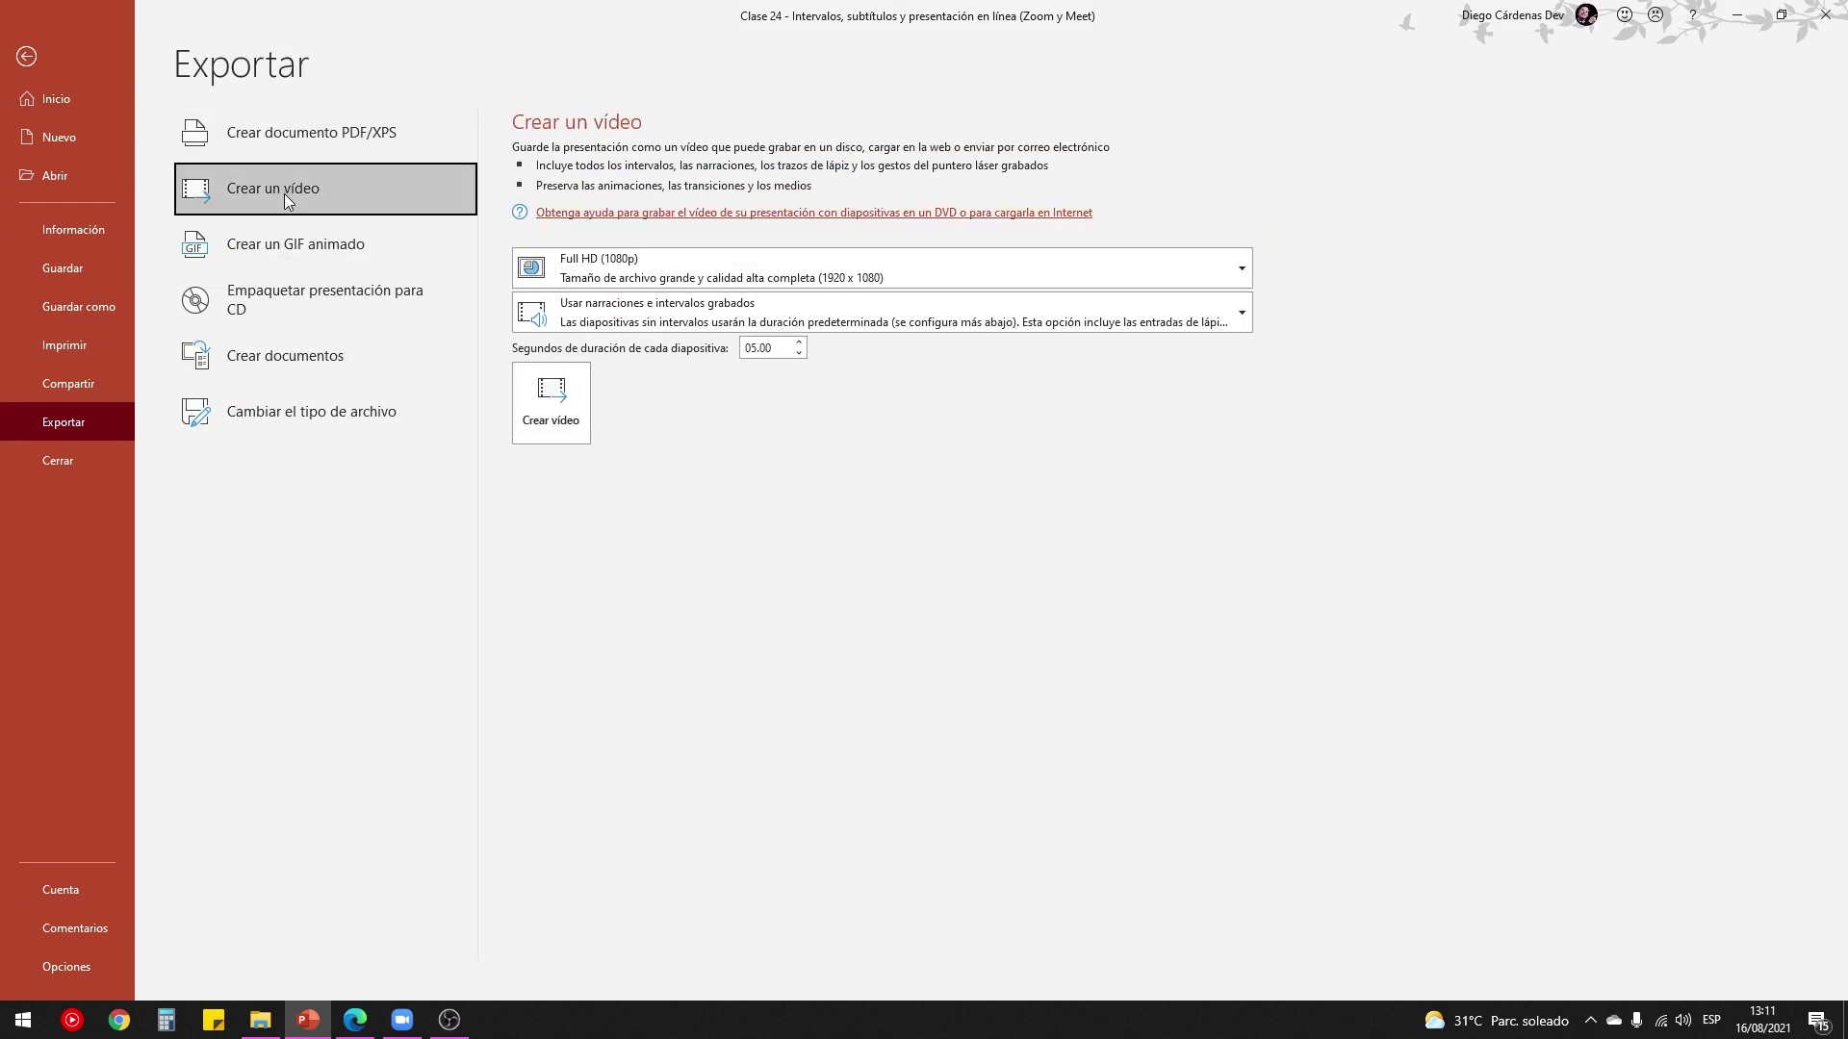
click(611, 313)
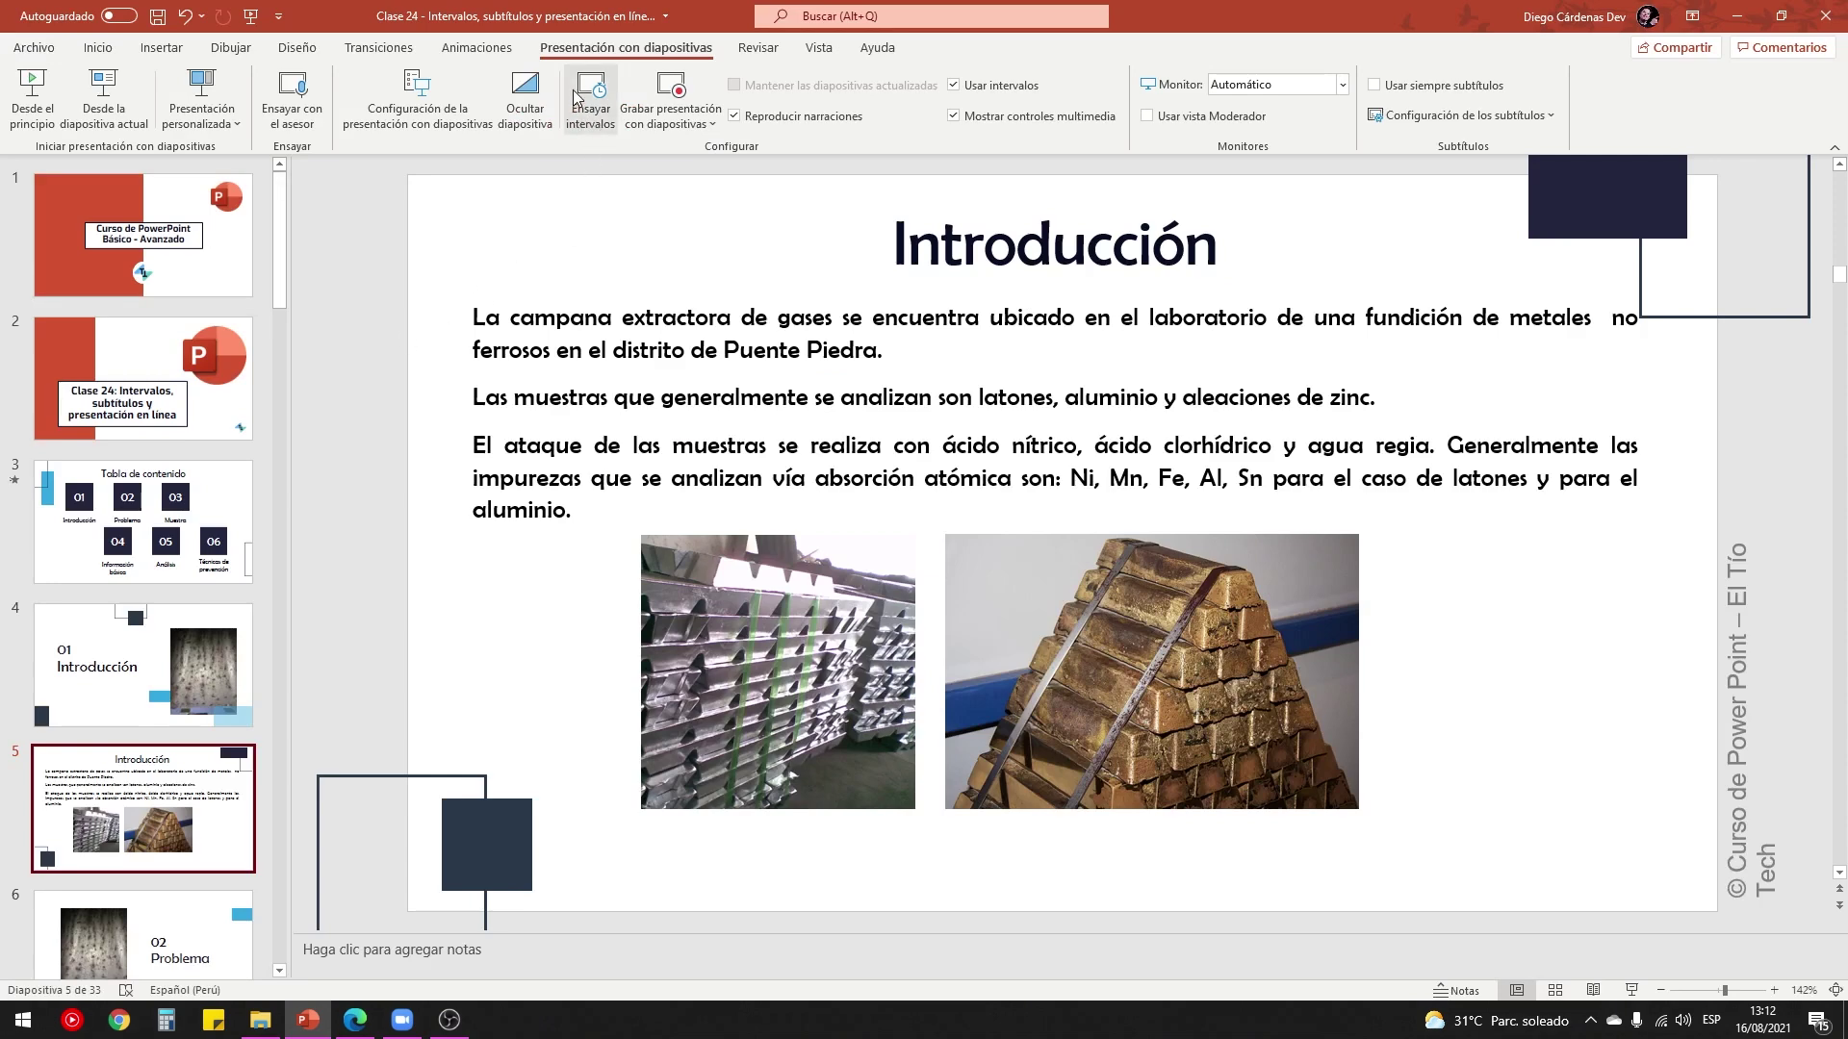
Step: Rehearse timings from slide 1 to Tabla de contenido, end at 0:00:37, and answer the save-timings prompt
click(598, 116)
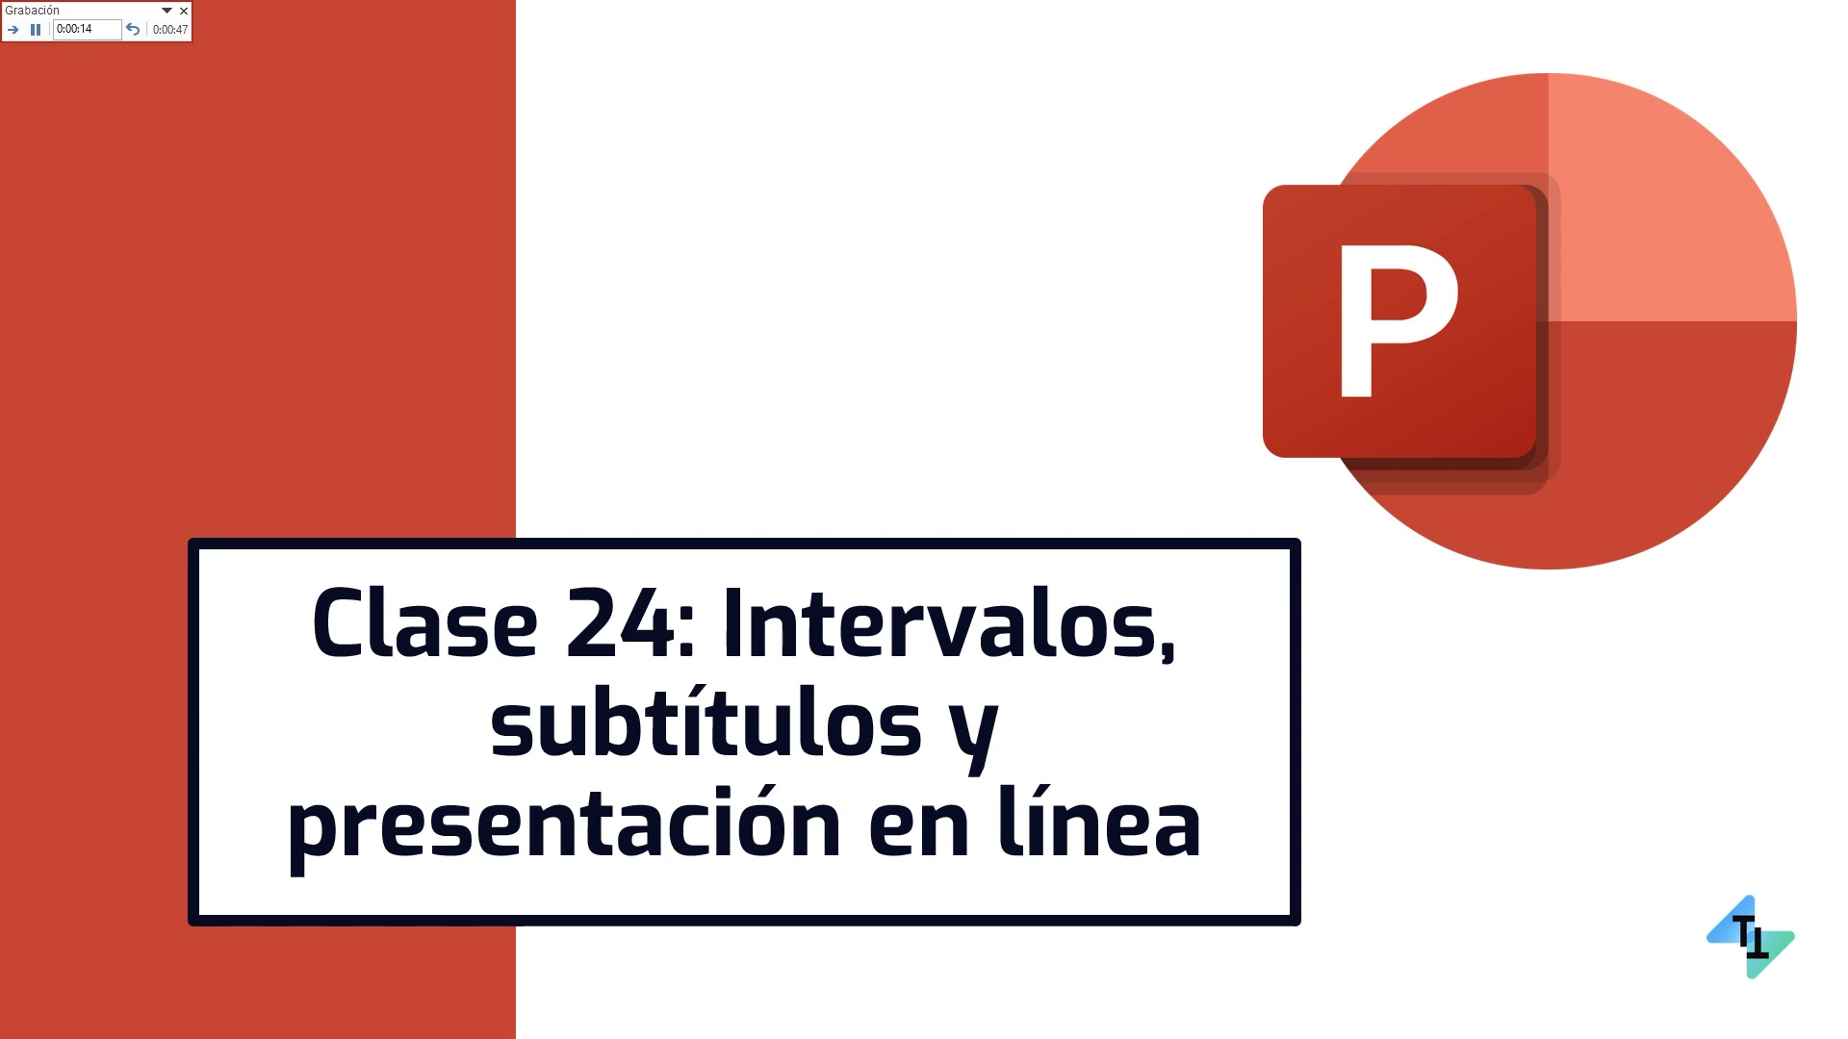
key(Right)
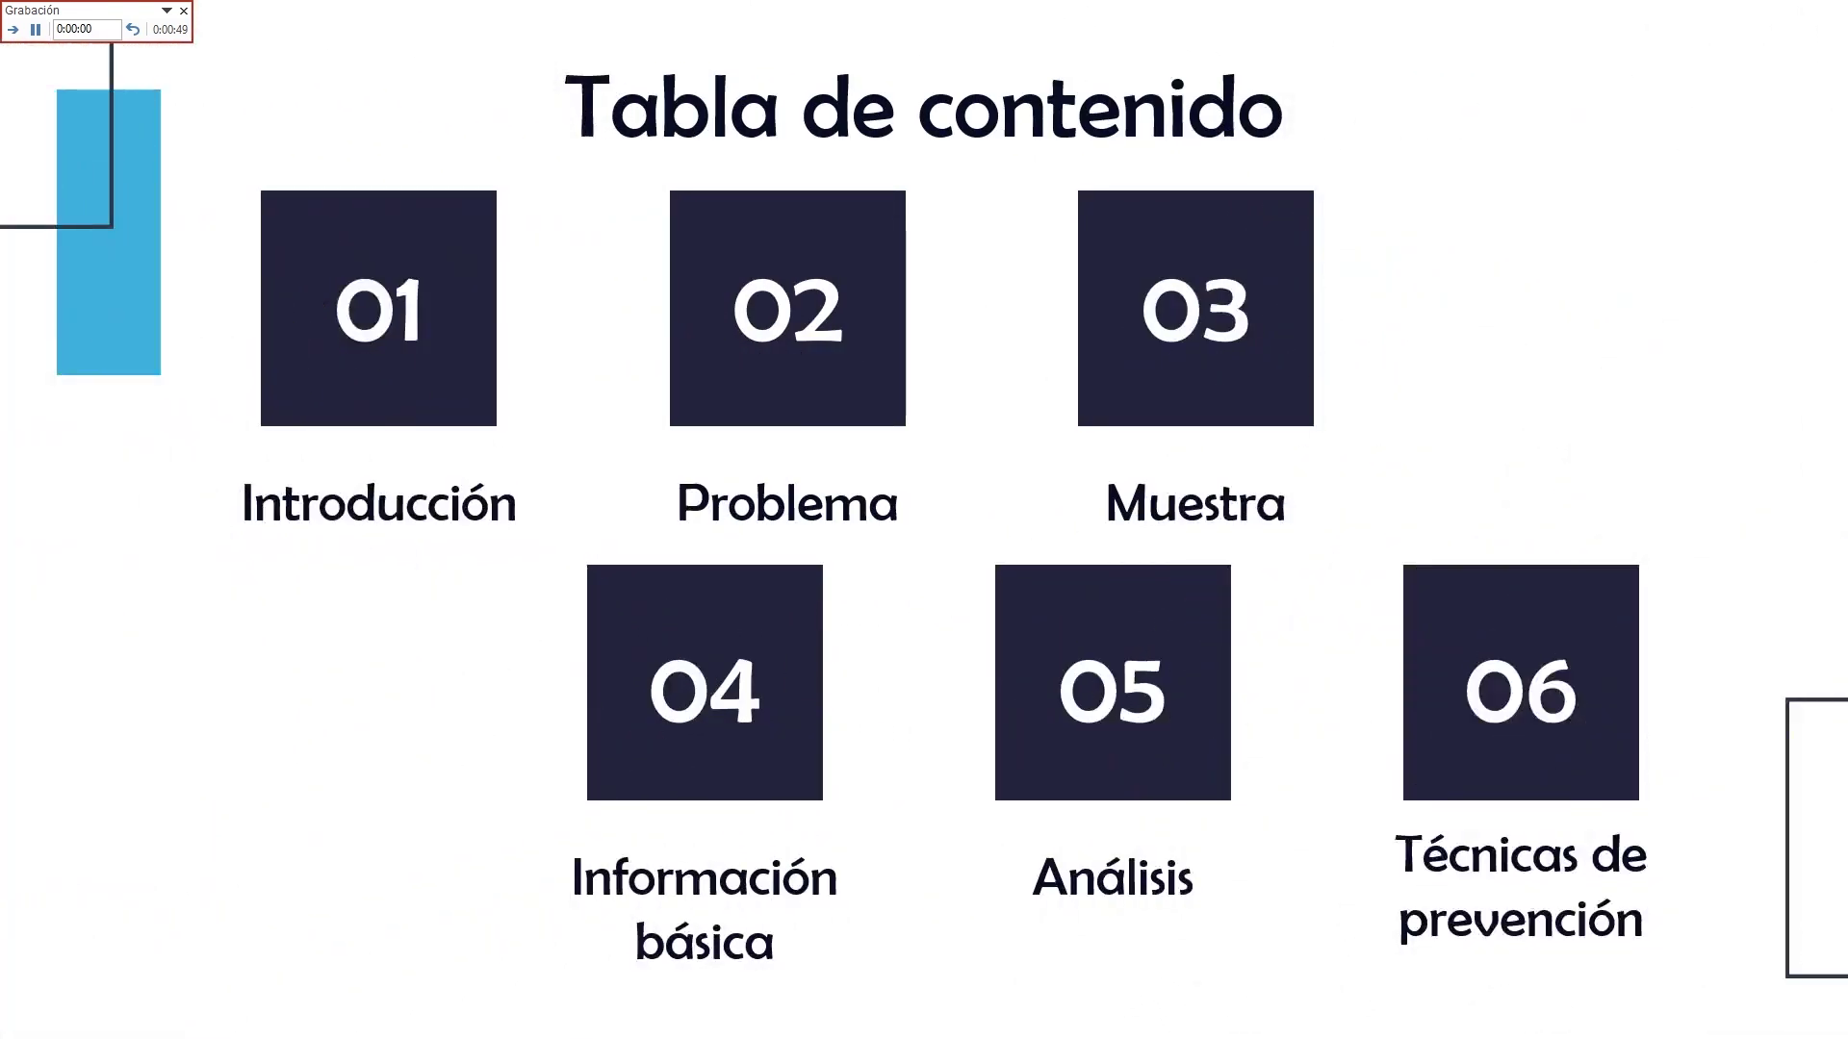
key(Escape)
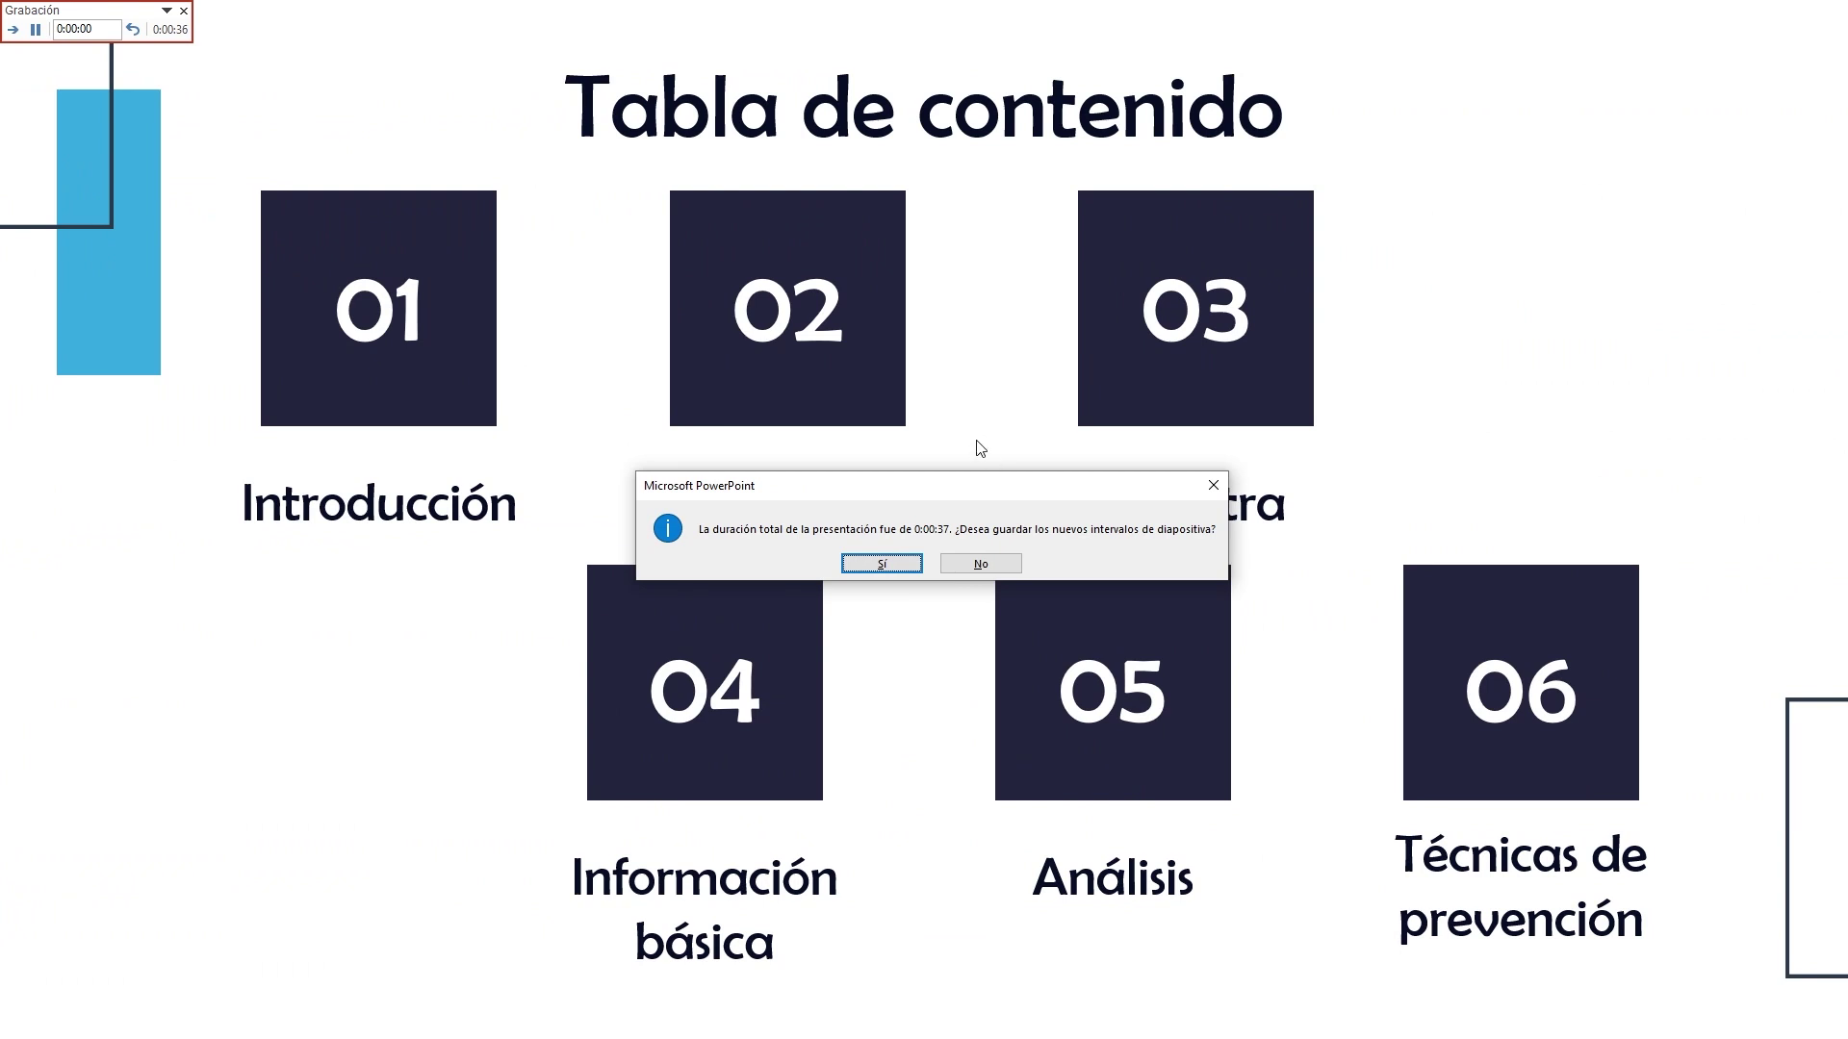
click(877, 568)
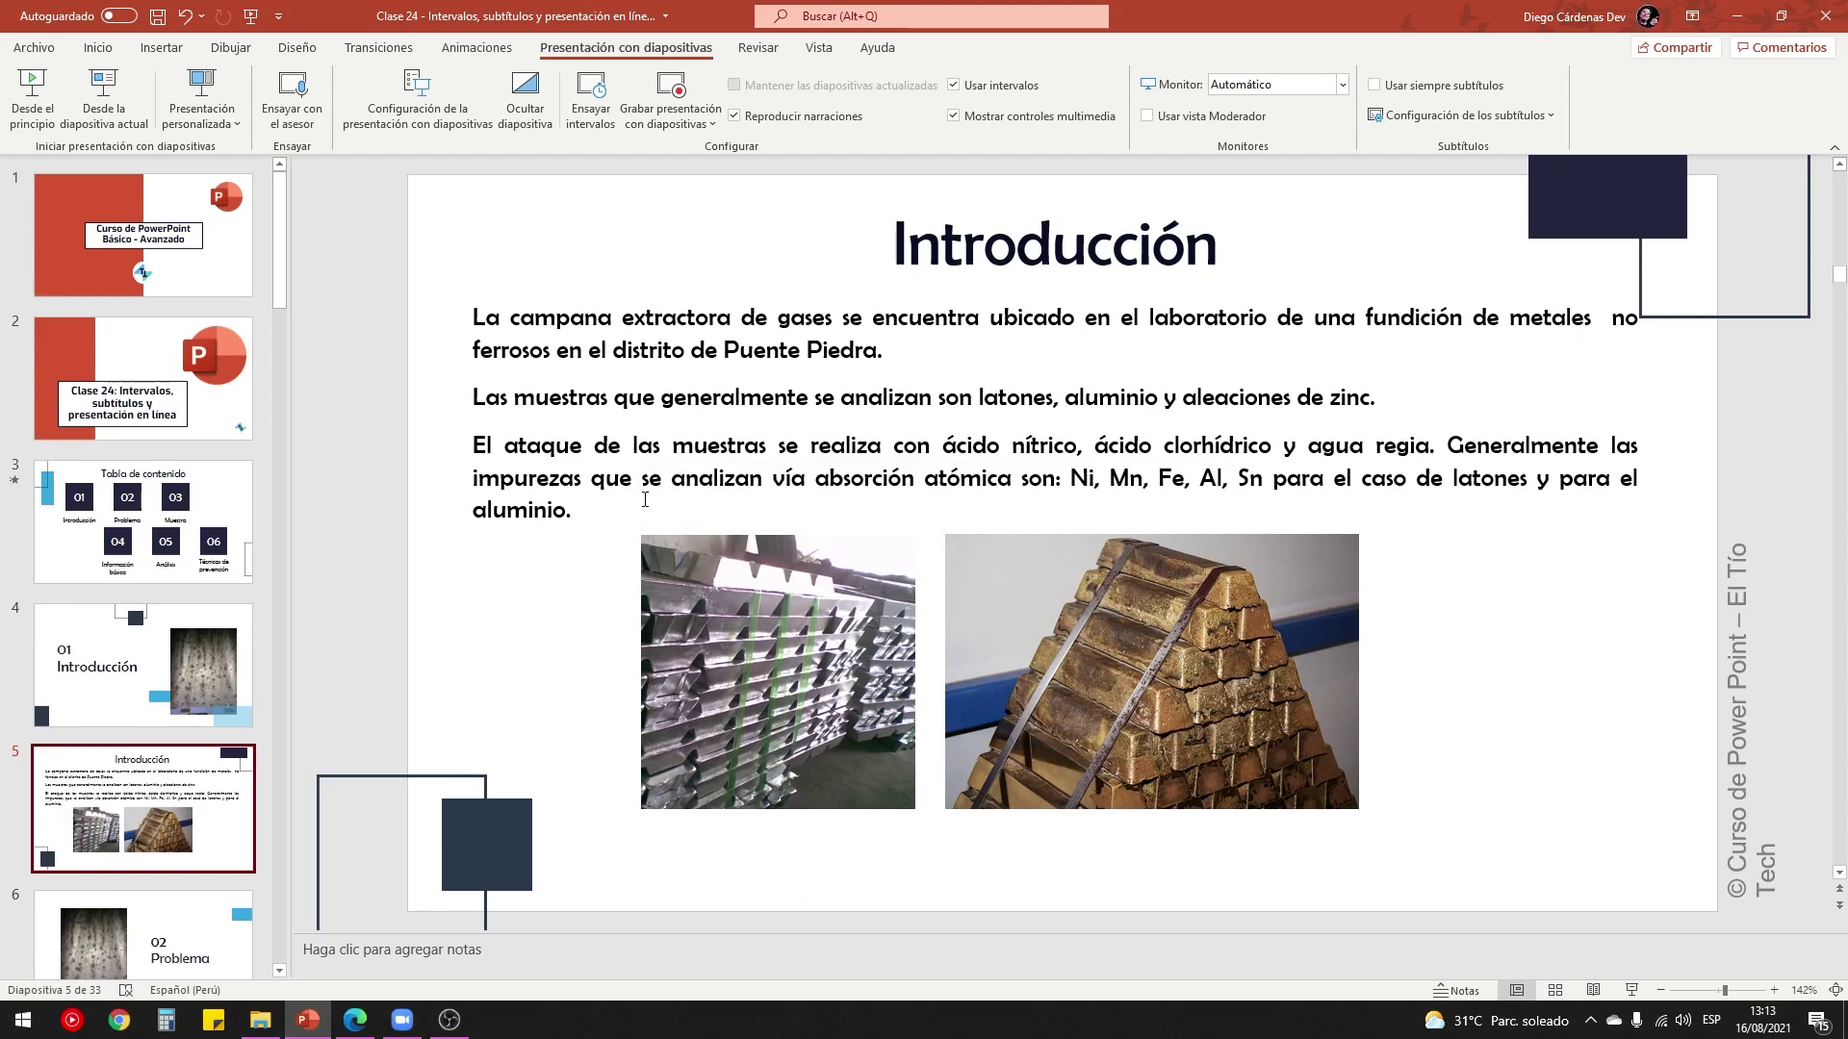
Step: Glance at File > Exportar, then switch to slide sorter showing timings like 00:06 and 00:05
click(34, 47)
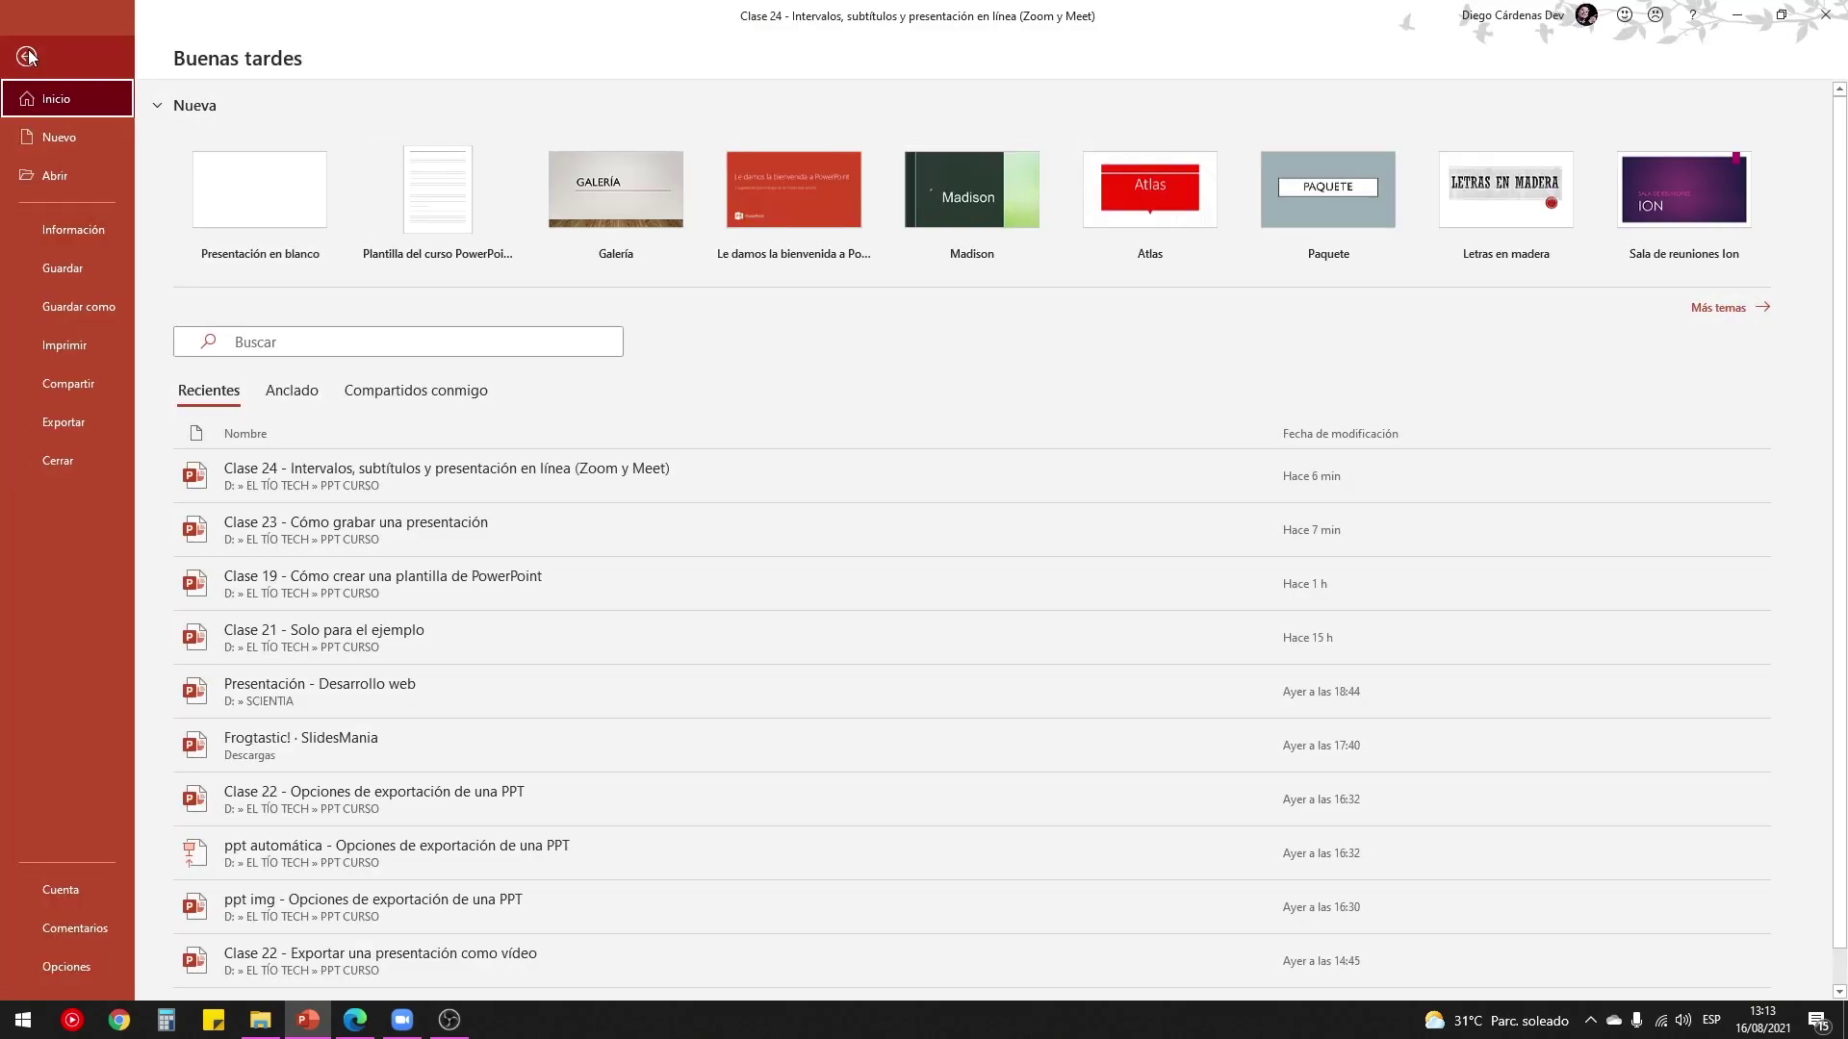
click(61, 413)
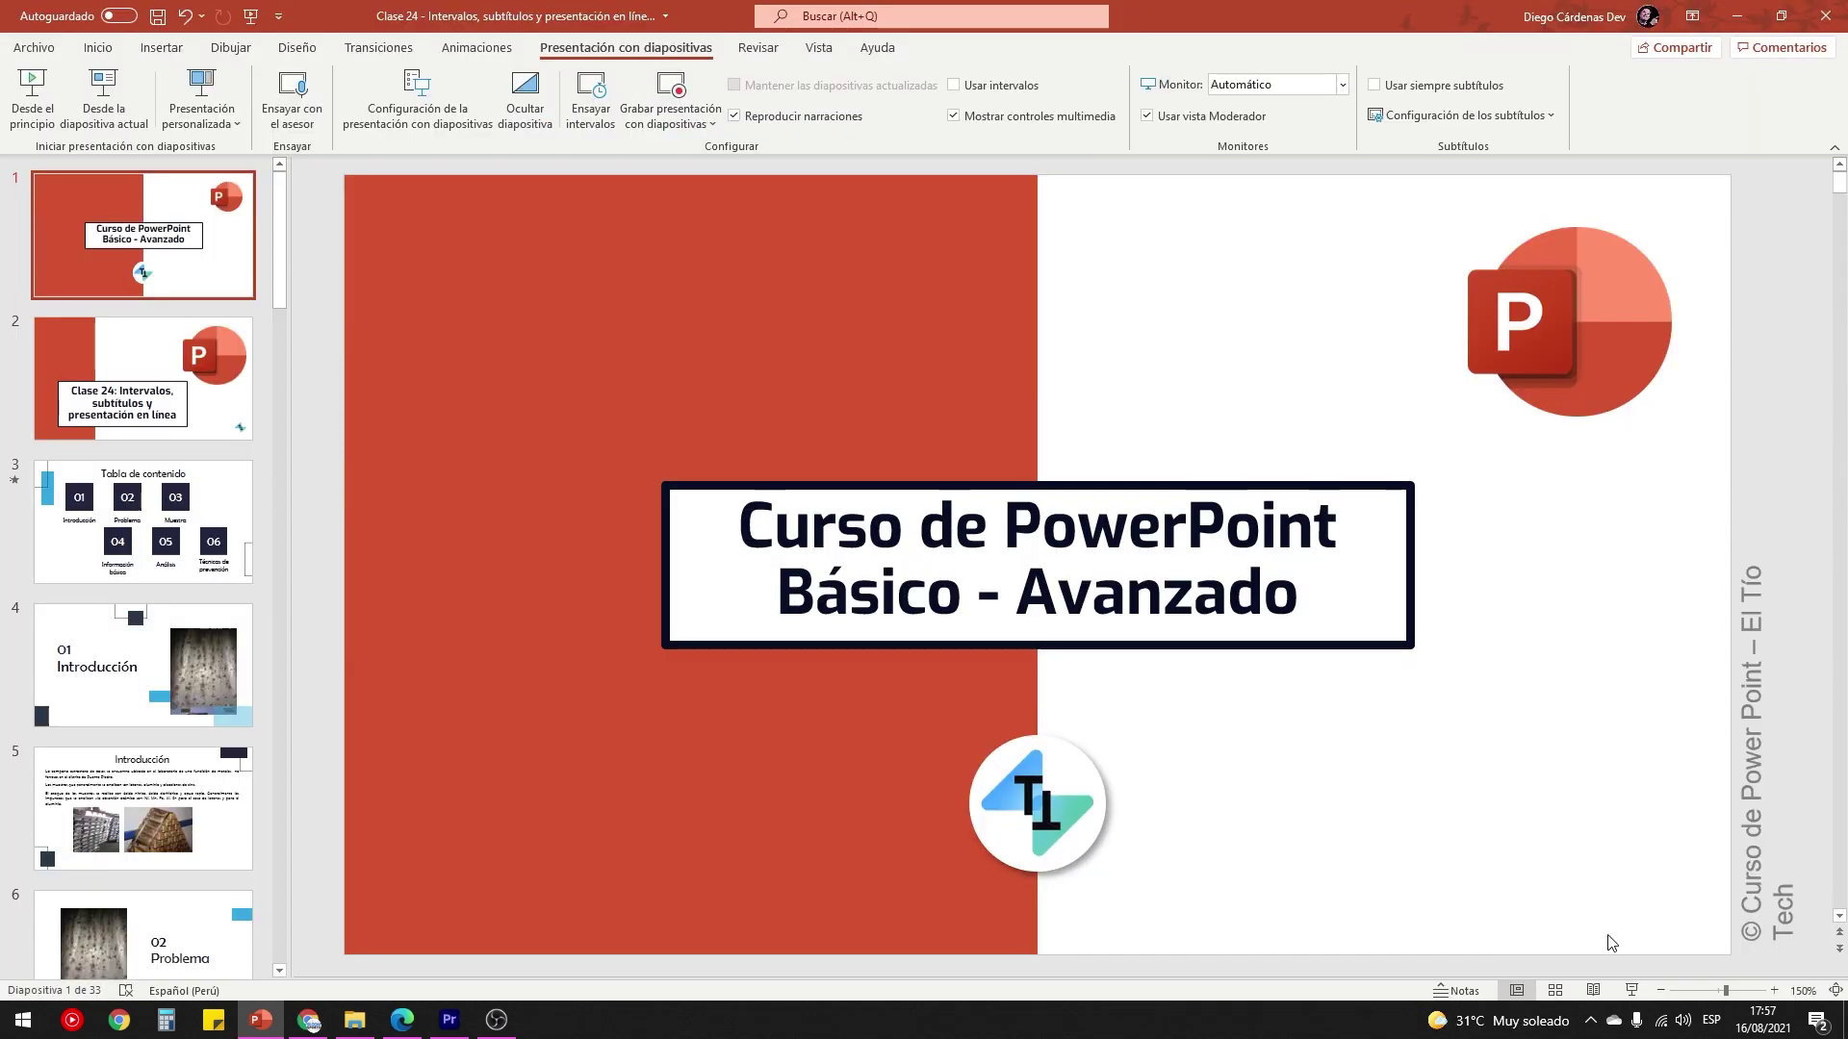
click(1555, 991)
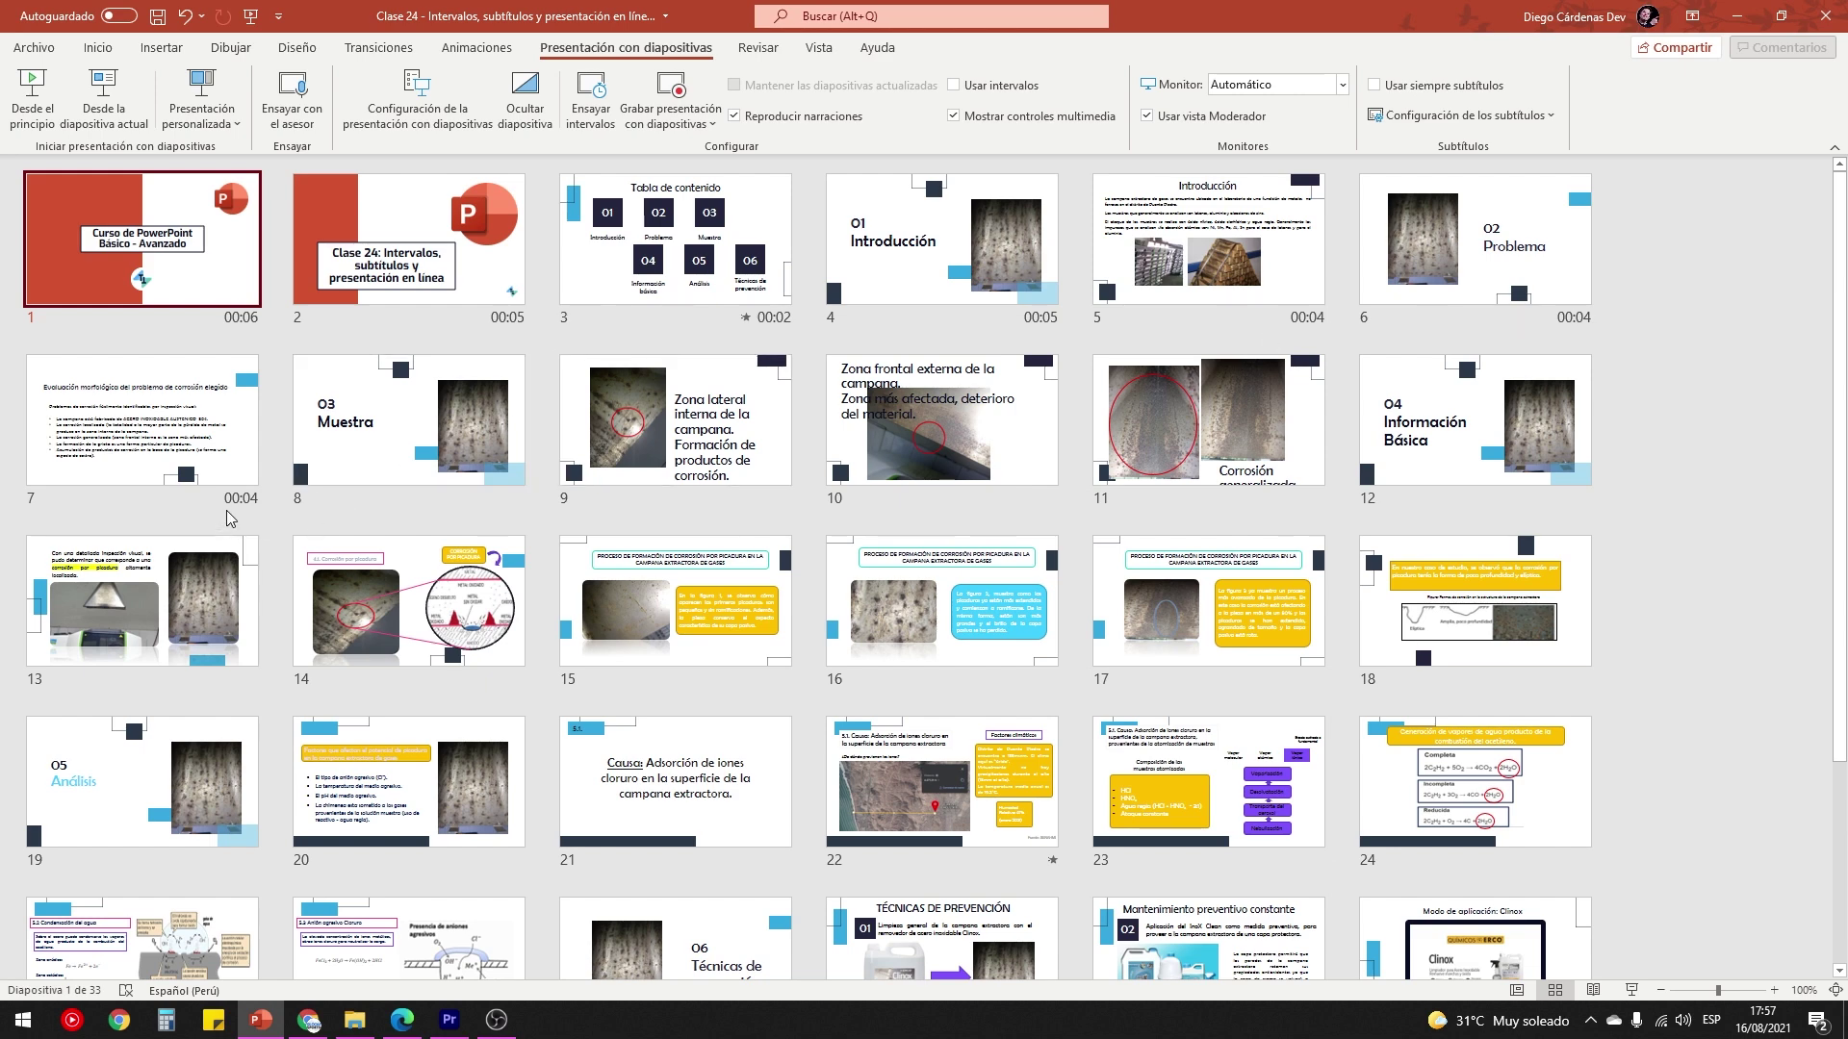
Step: Open the Crear un vídeo export options, select the 05.00 seconds value, then return and select slide 8
click(33, 48)
click(96, 420)
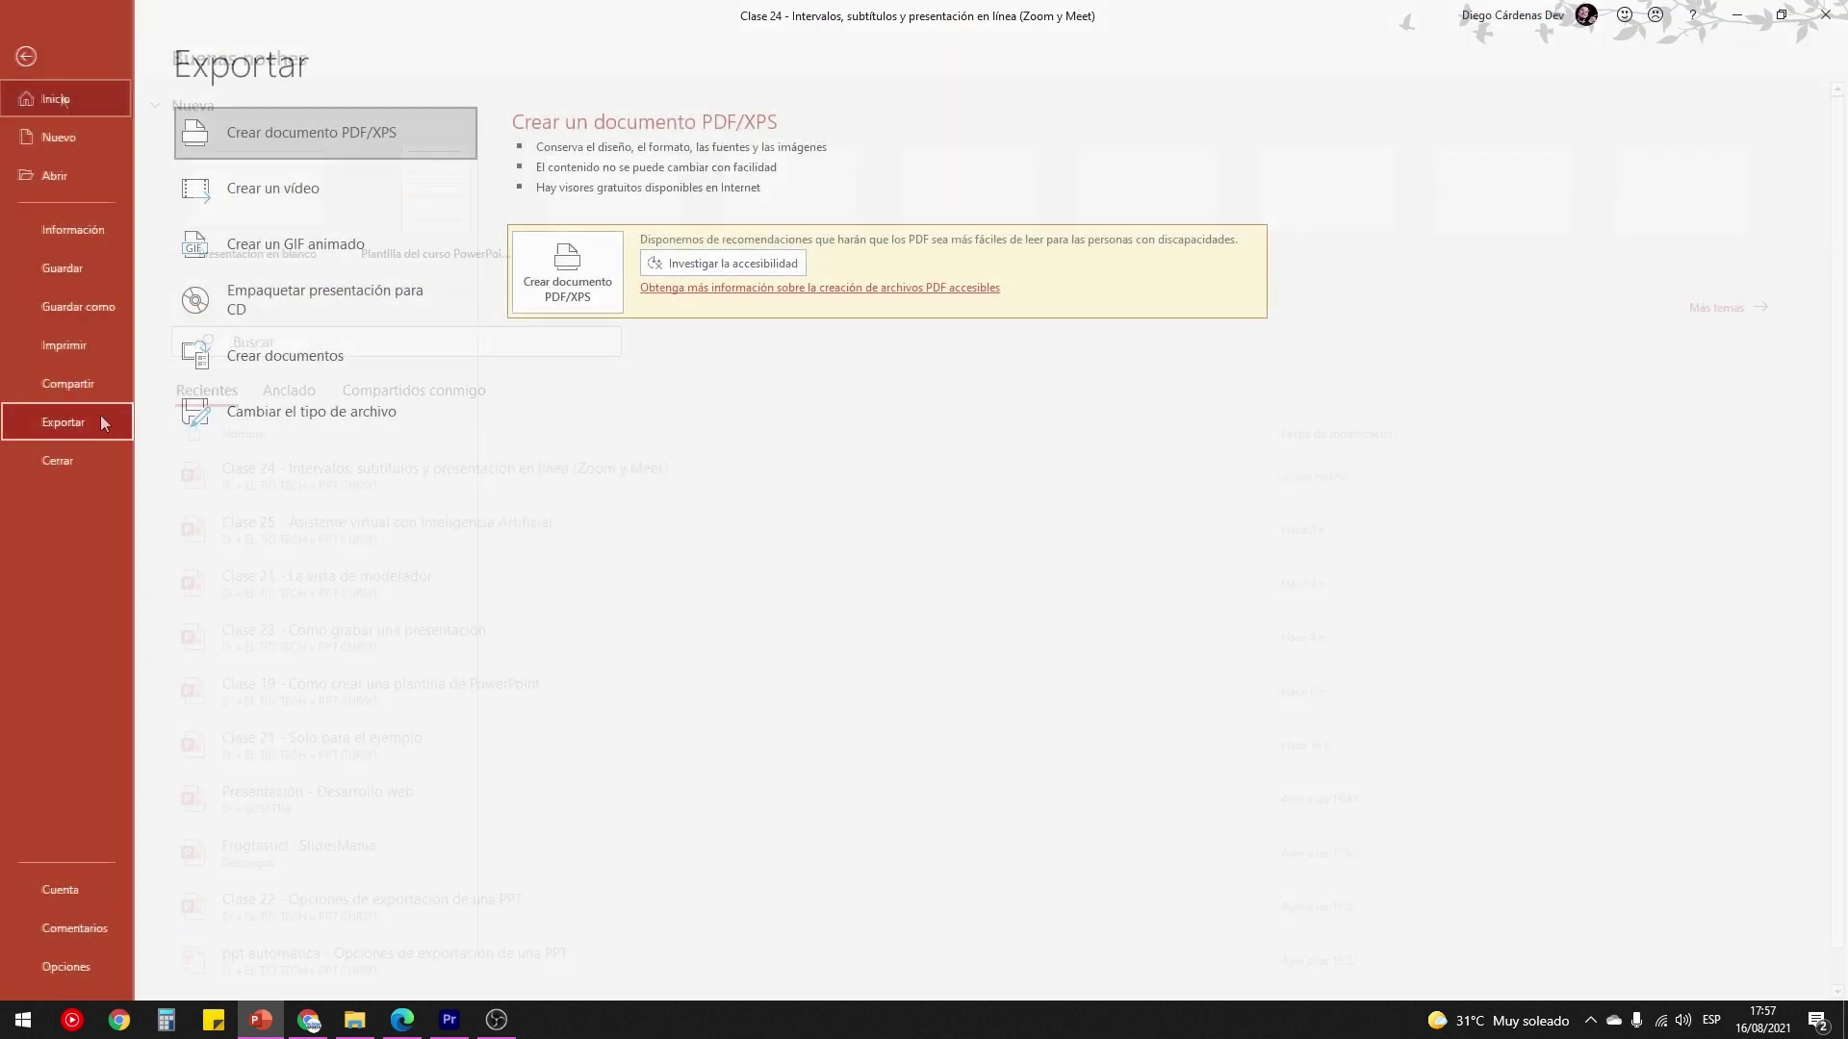
click(270, 192)
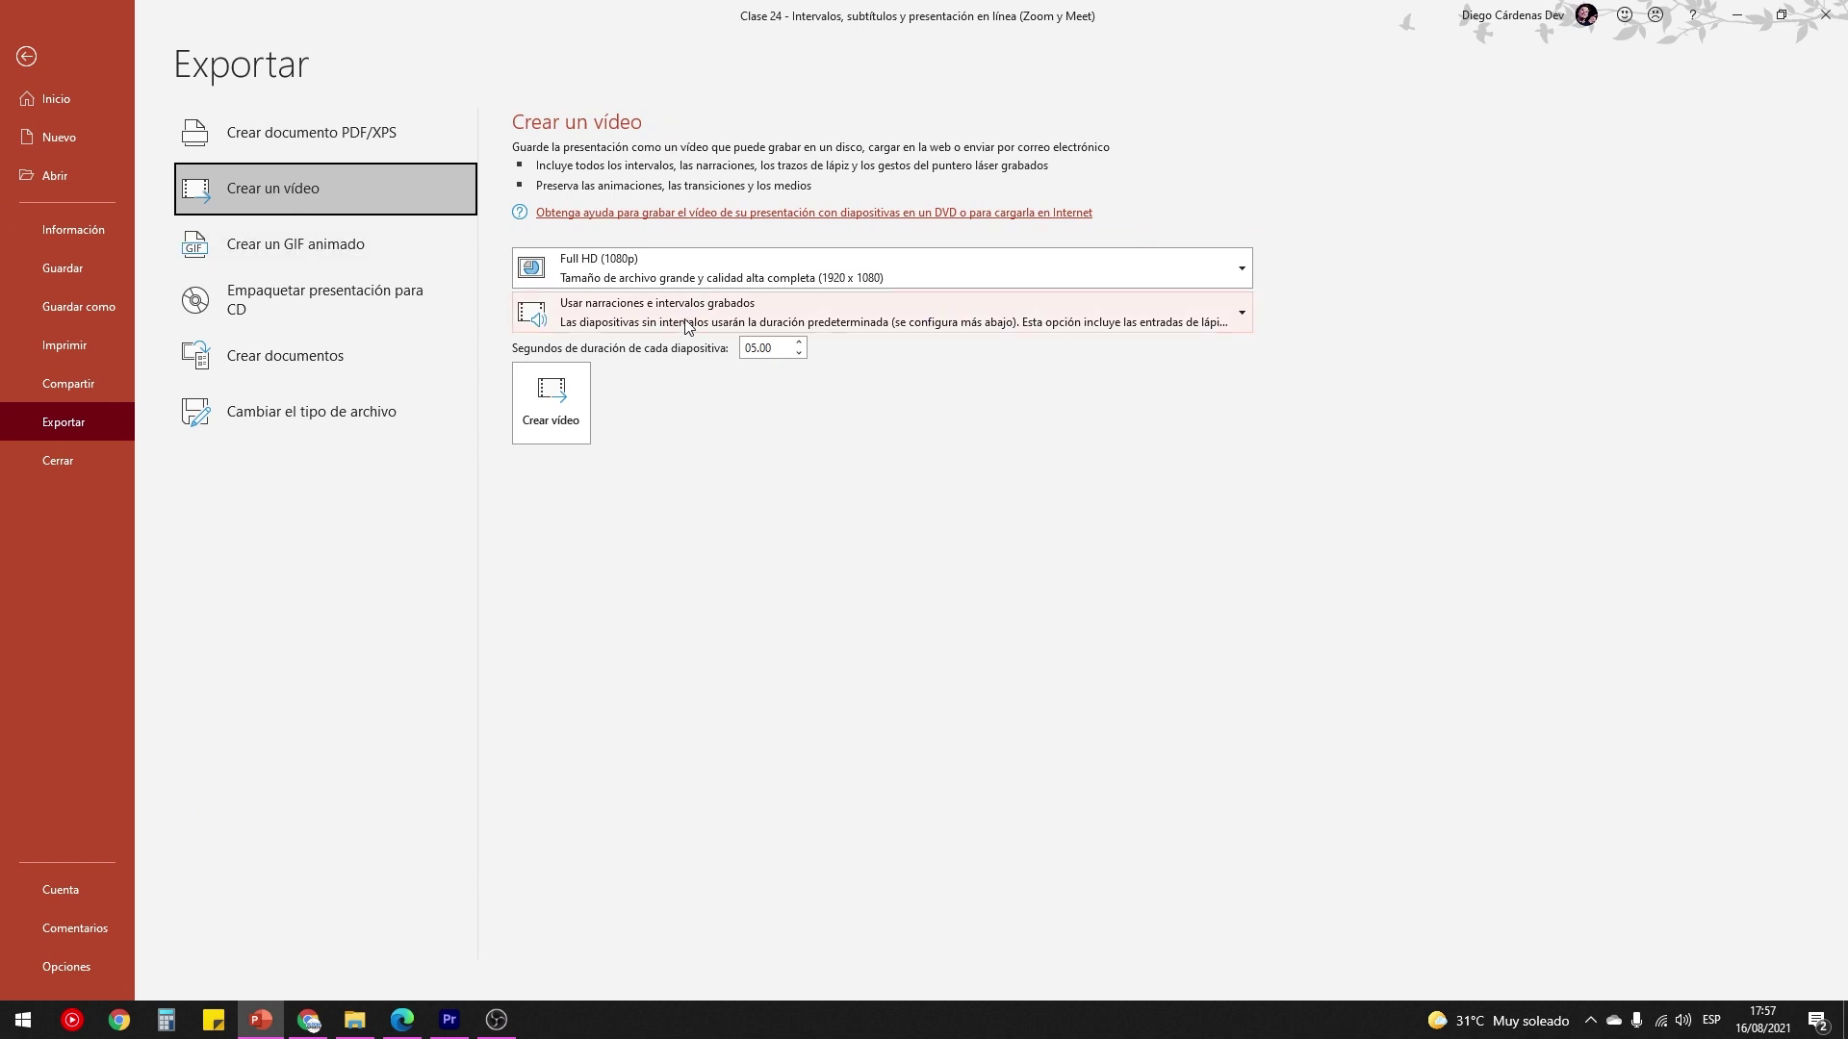
double_click(756, 348)
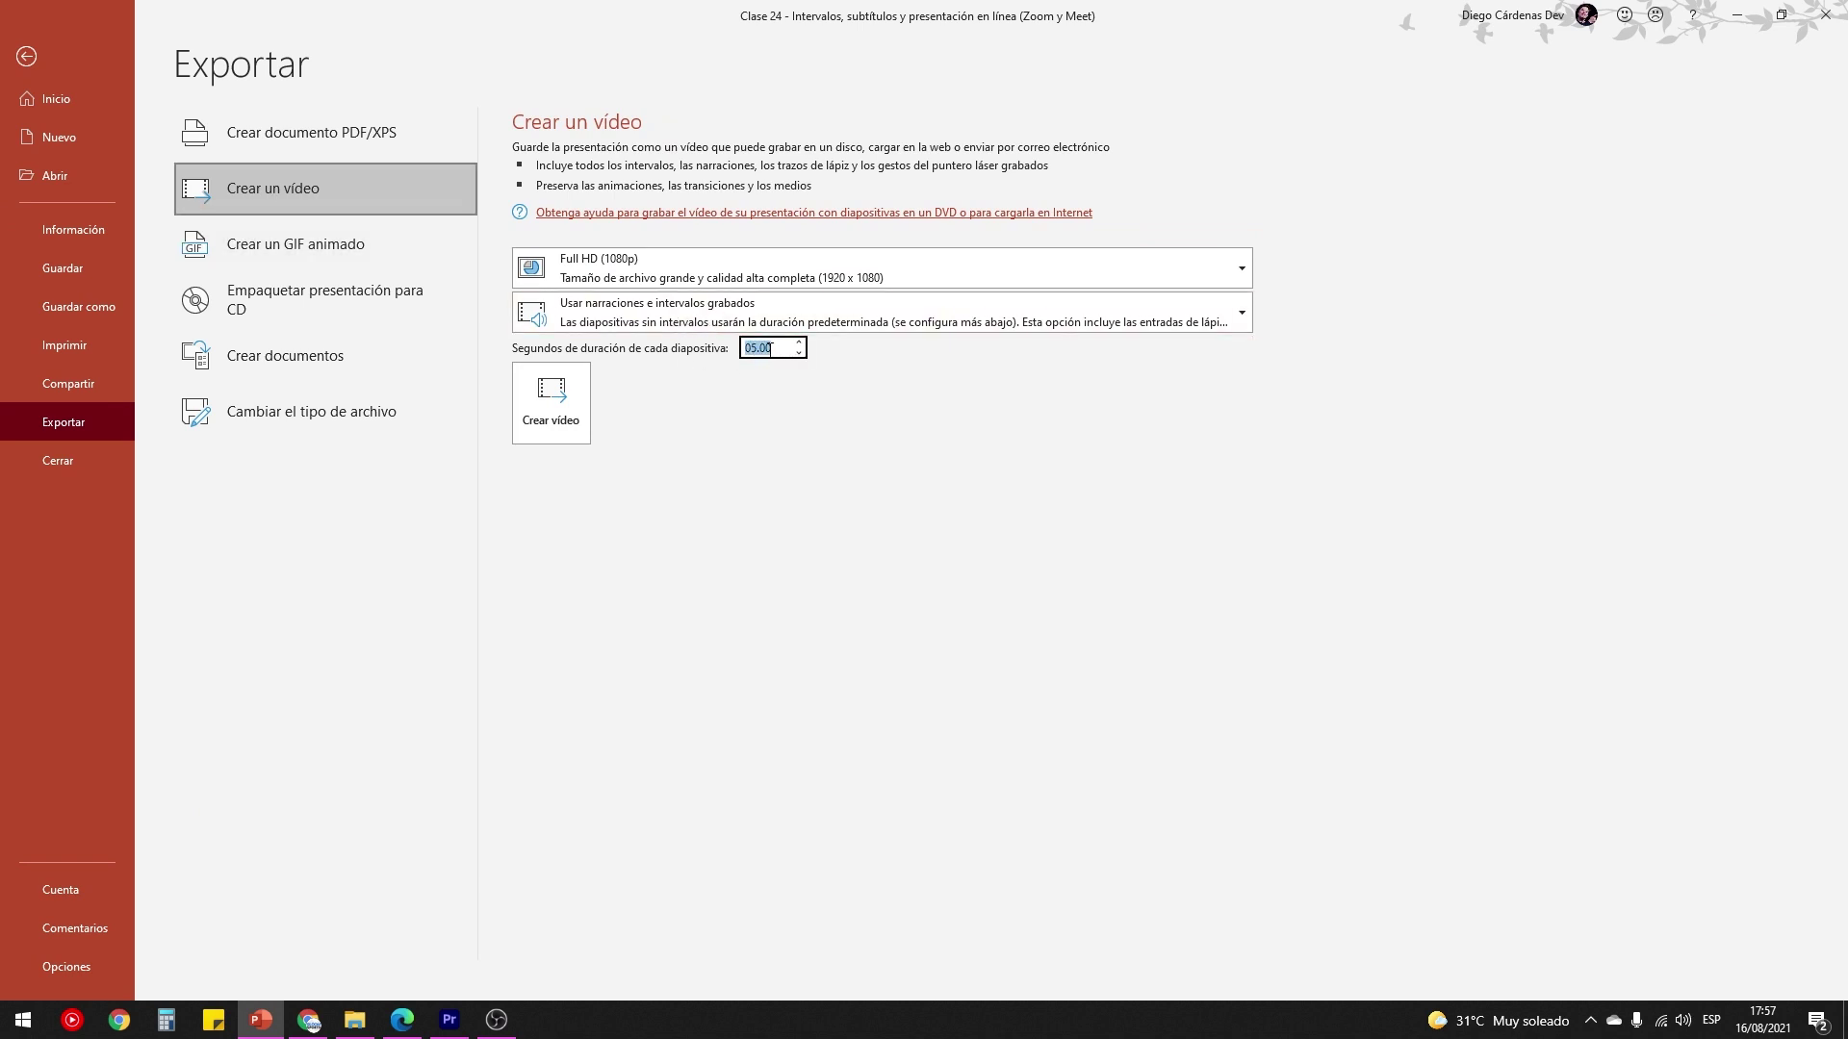
click(72, 55)
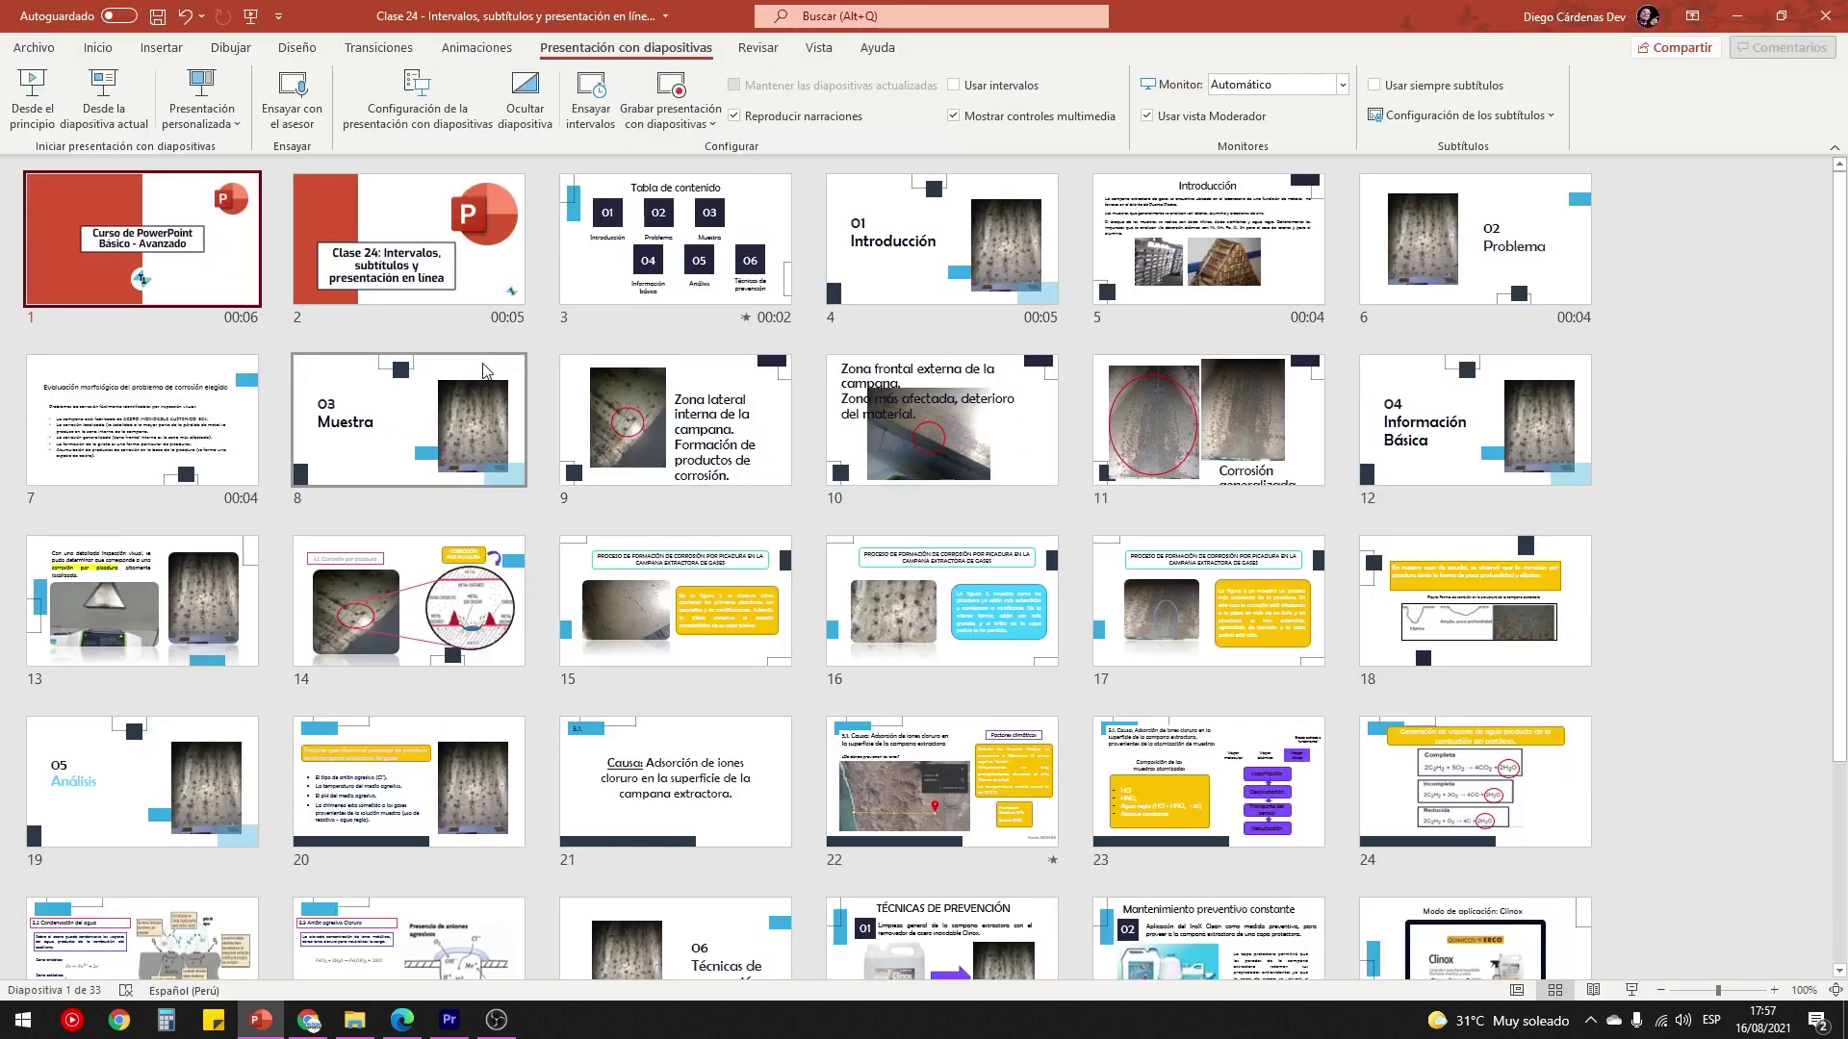
click(414, 431)
scroll(529, 472, down, 3)
scroll(529, 471, up, 3)
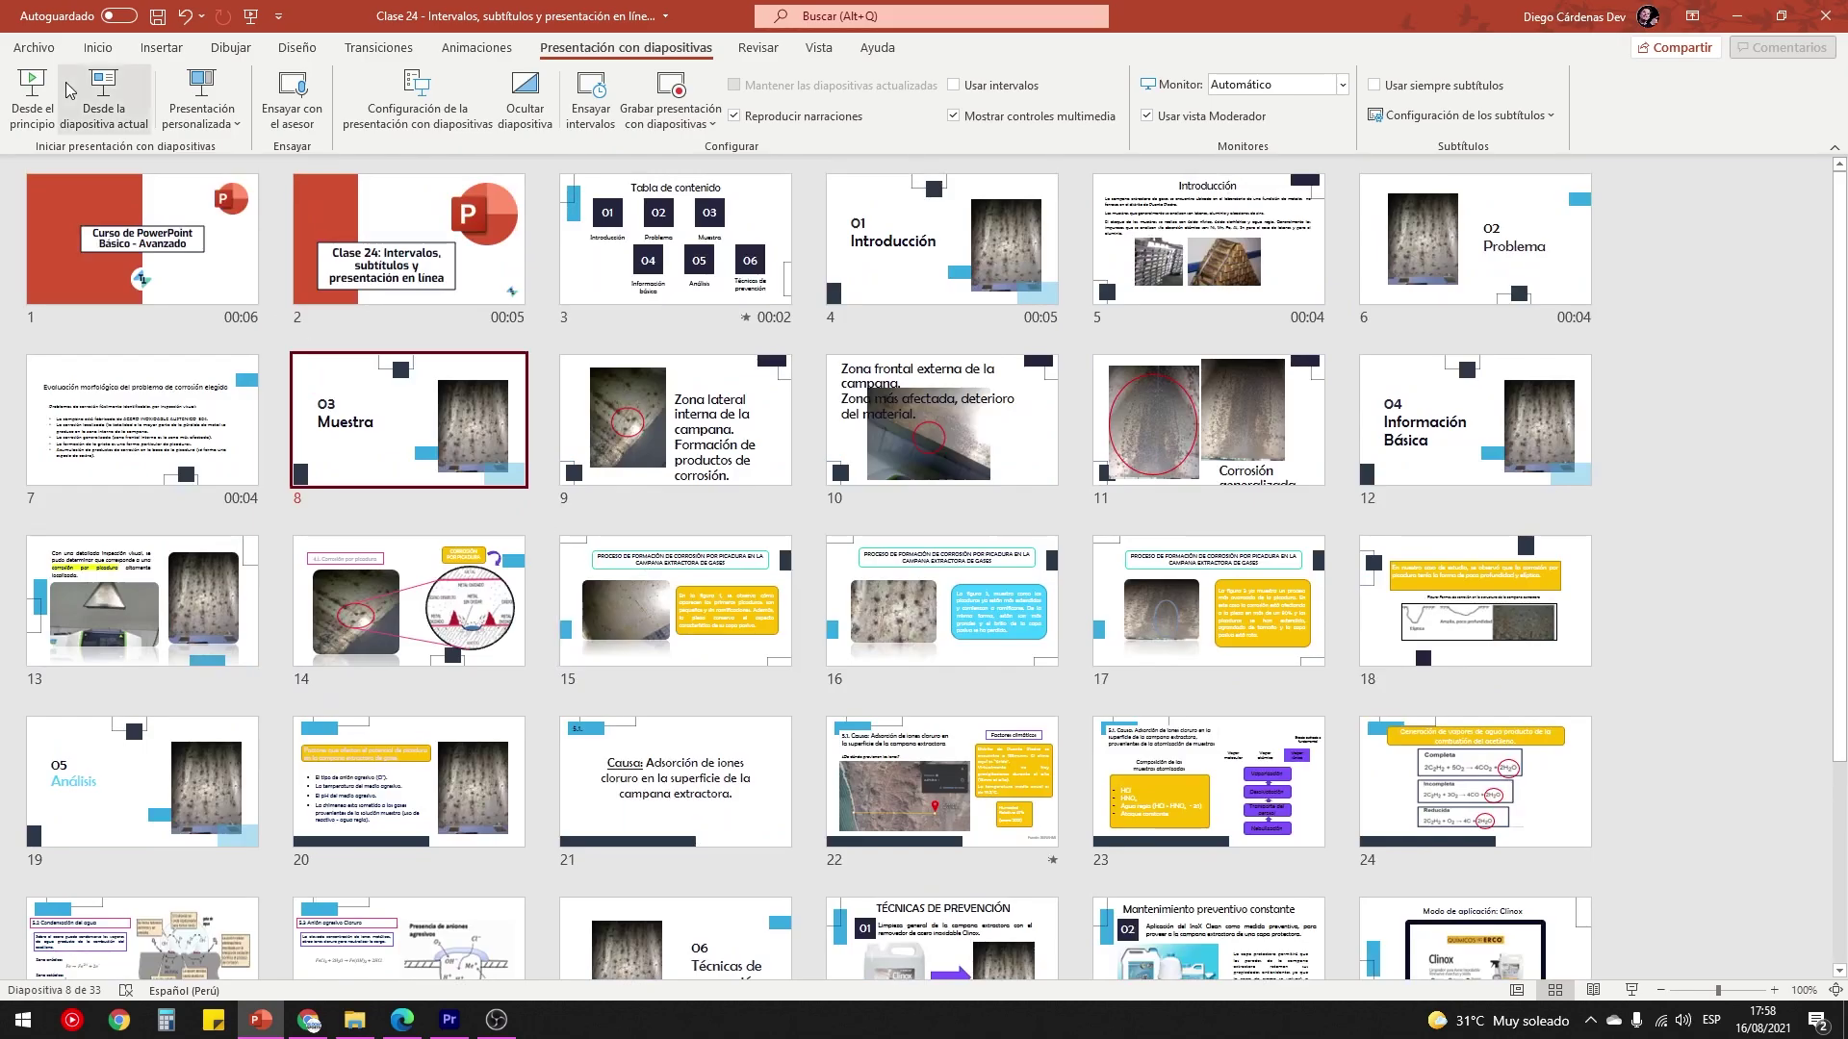
Step: Reopen the video export and keep 'Usar narraciones e intervalos grabados' with 05.00 seconds per slide
click(103, 96)
click(74, 415)
click(289, 187)
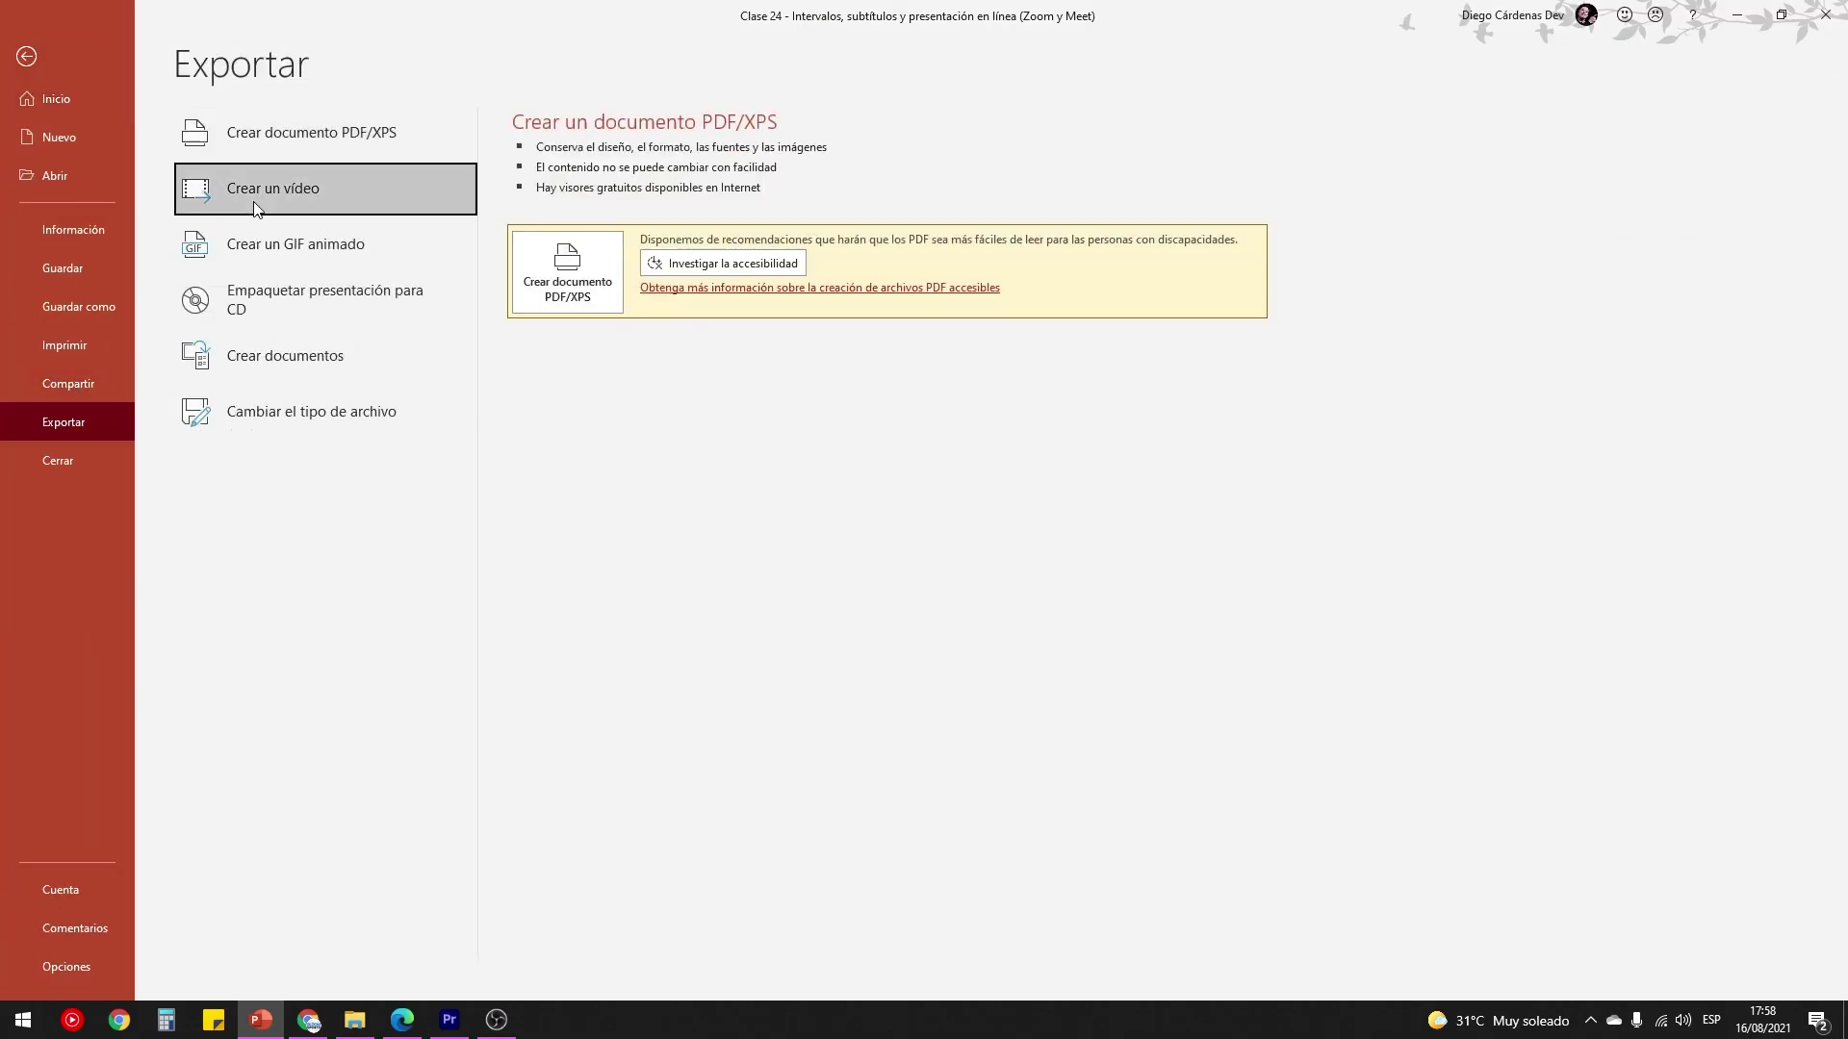
drag(781, 348, 729, 358)
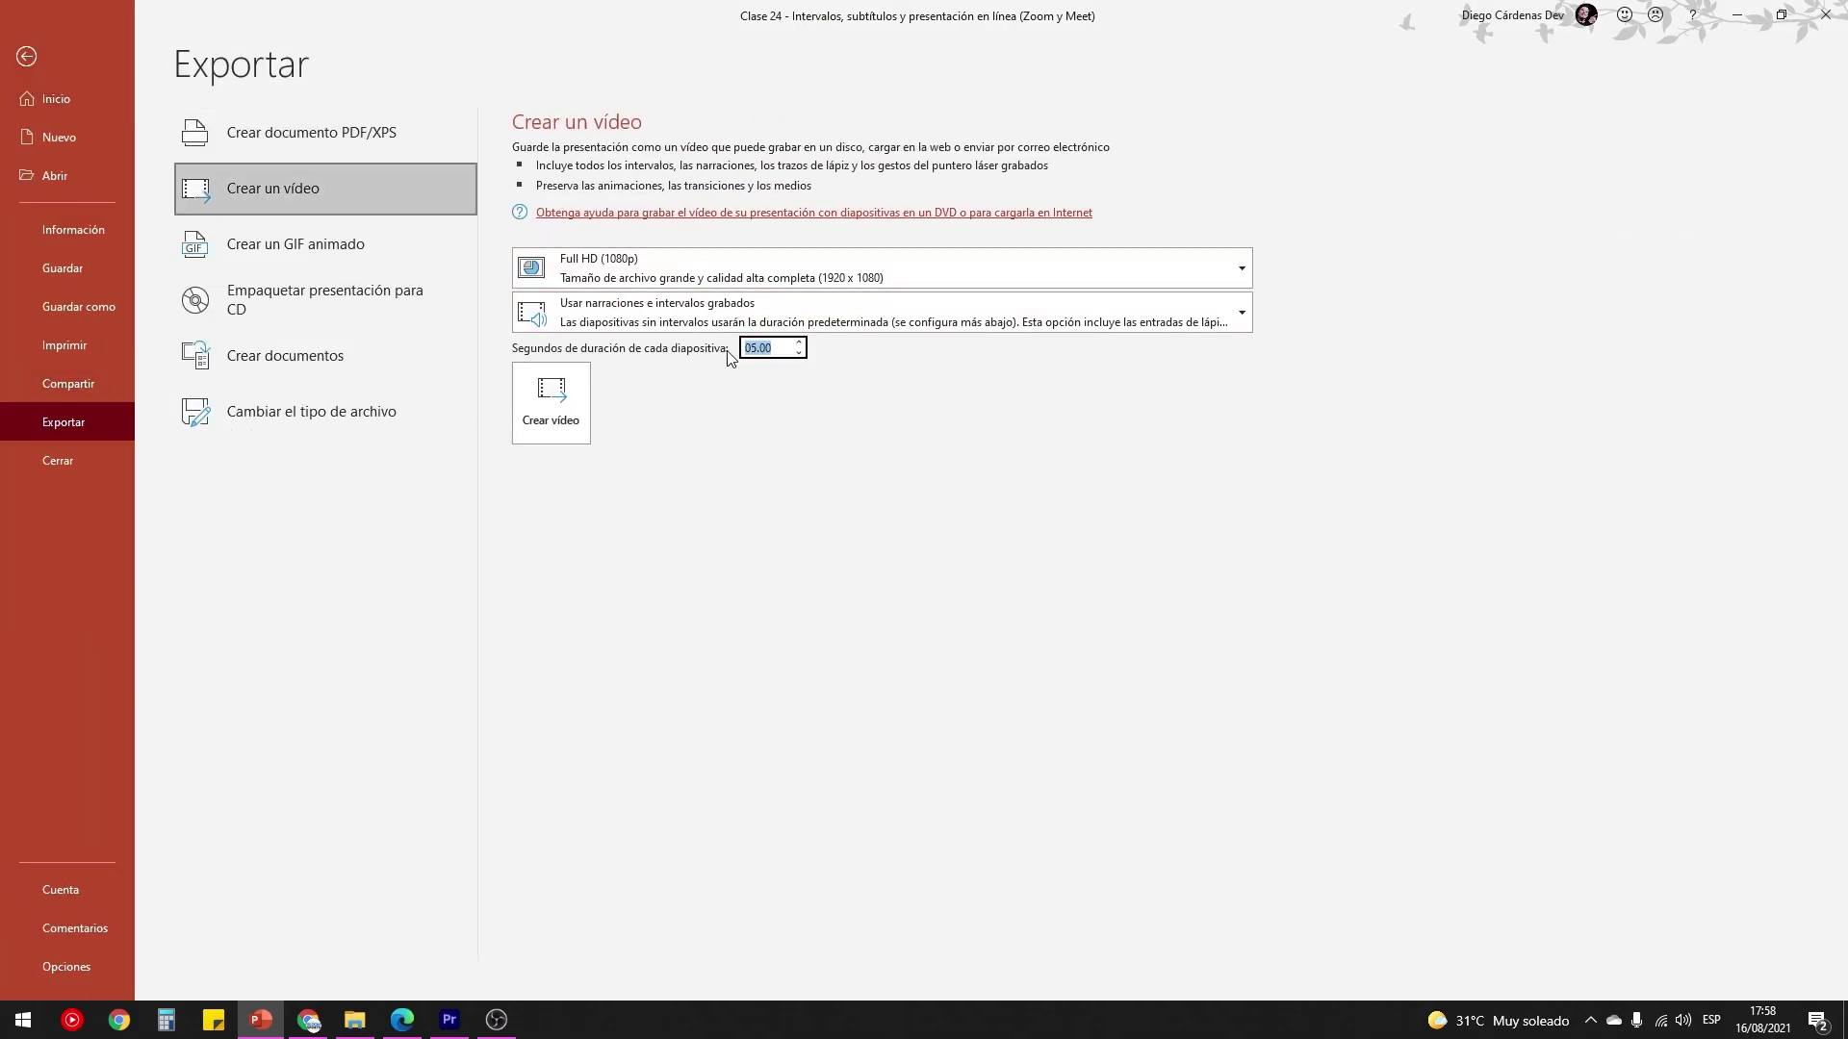
click(674, 306)
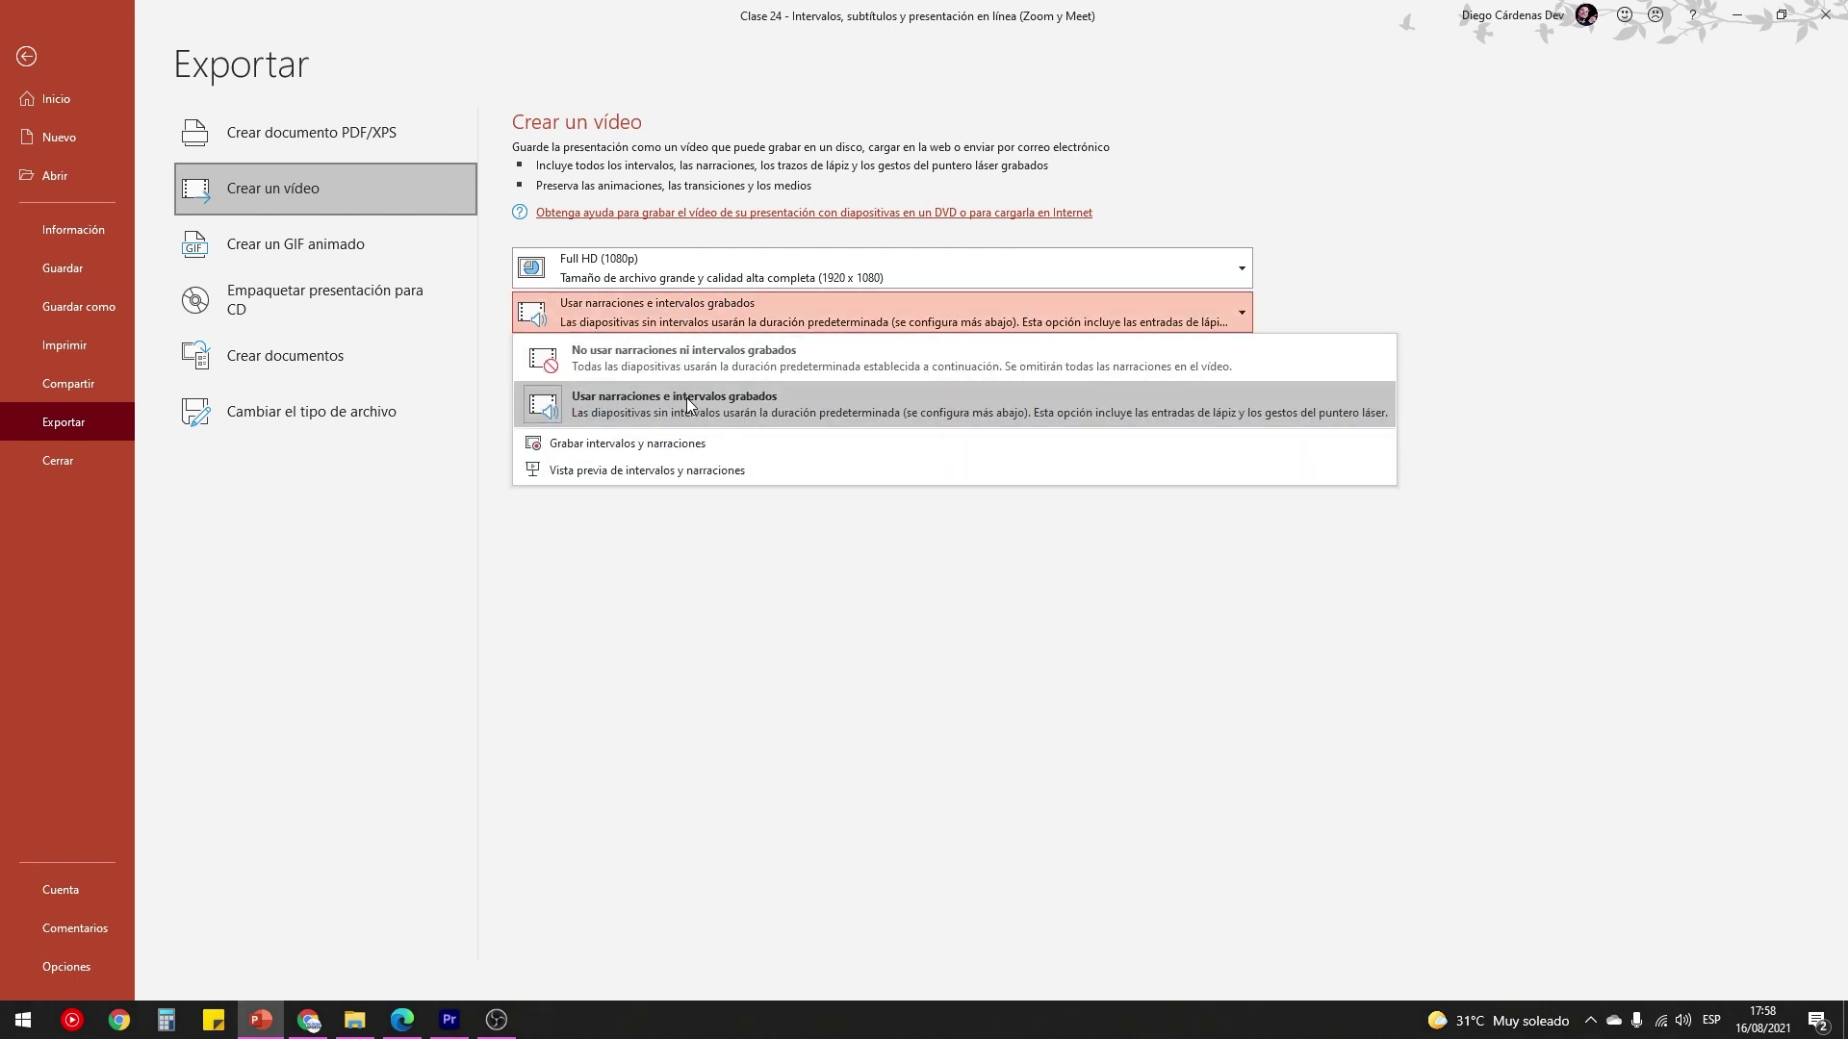
click(782, 401)
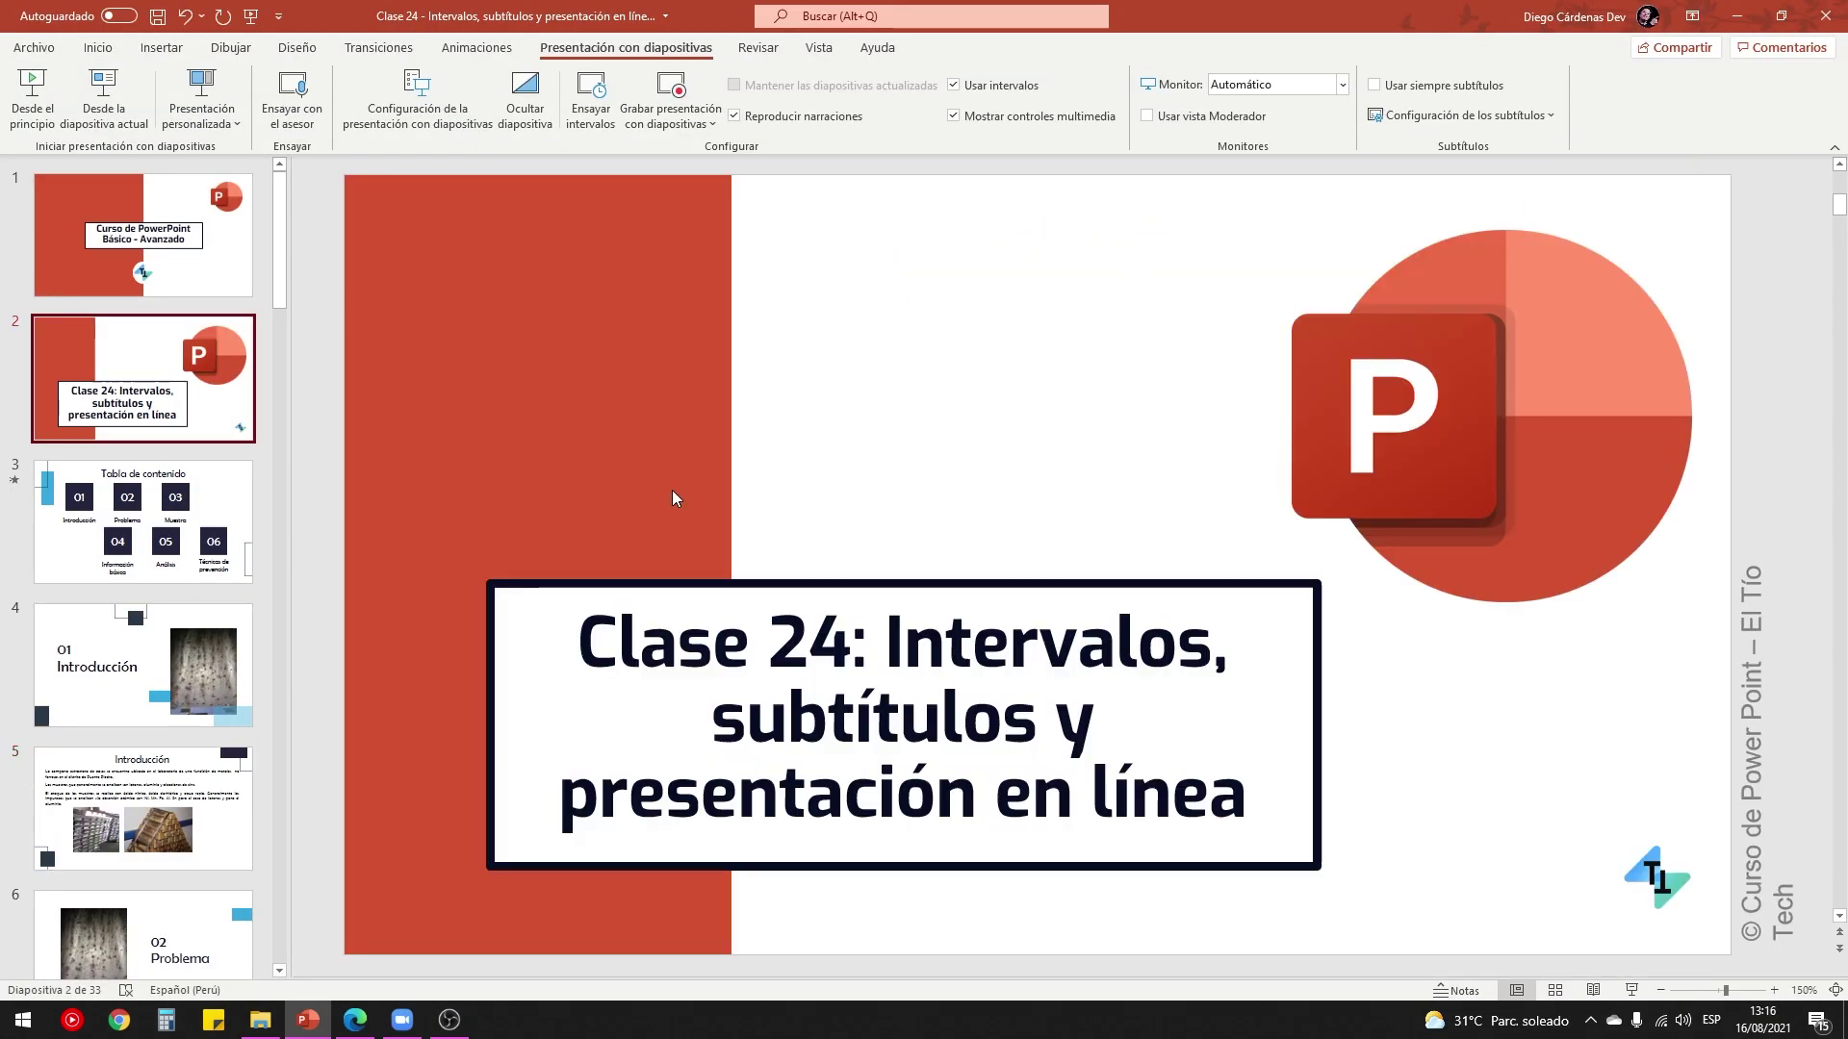
Step: Highlight then deselect 'subtítulos' in the title and start the slide show from slide 2
drag(713, 722, 1020, 723)
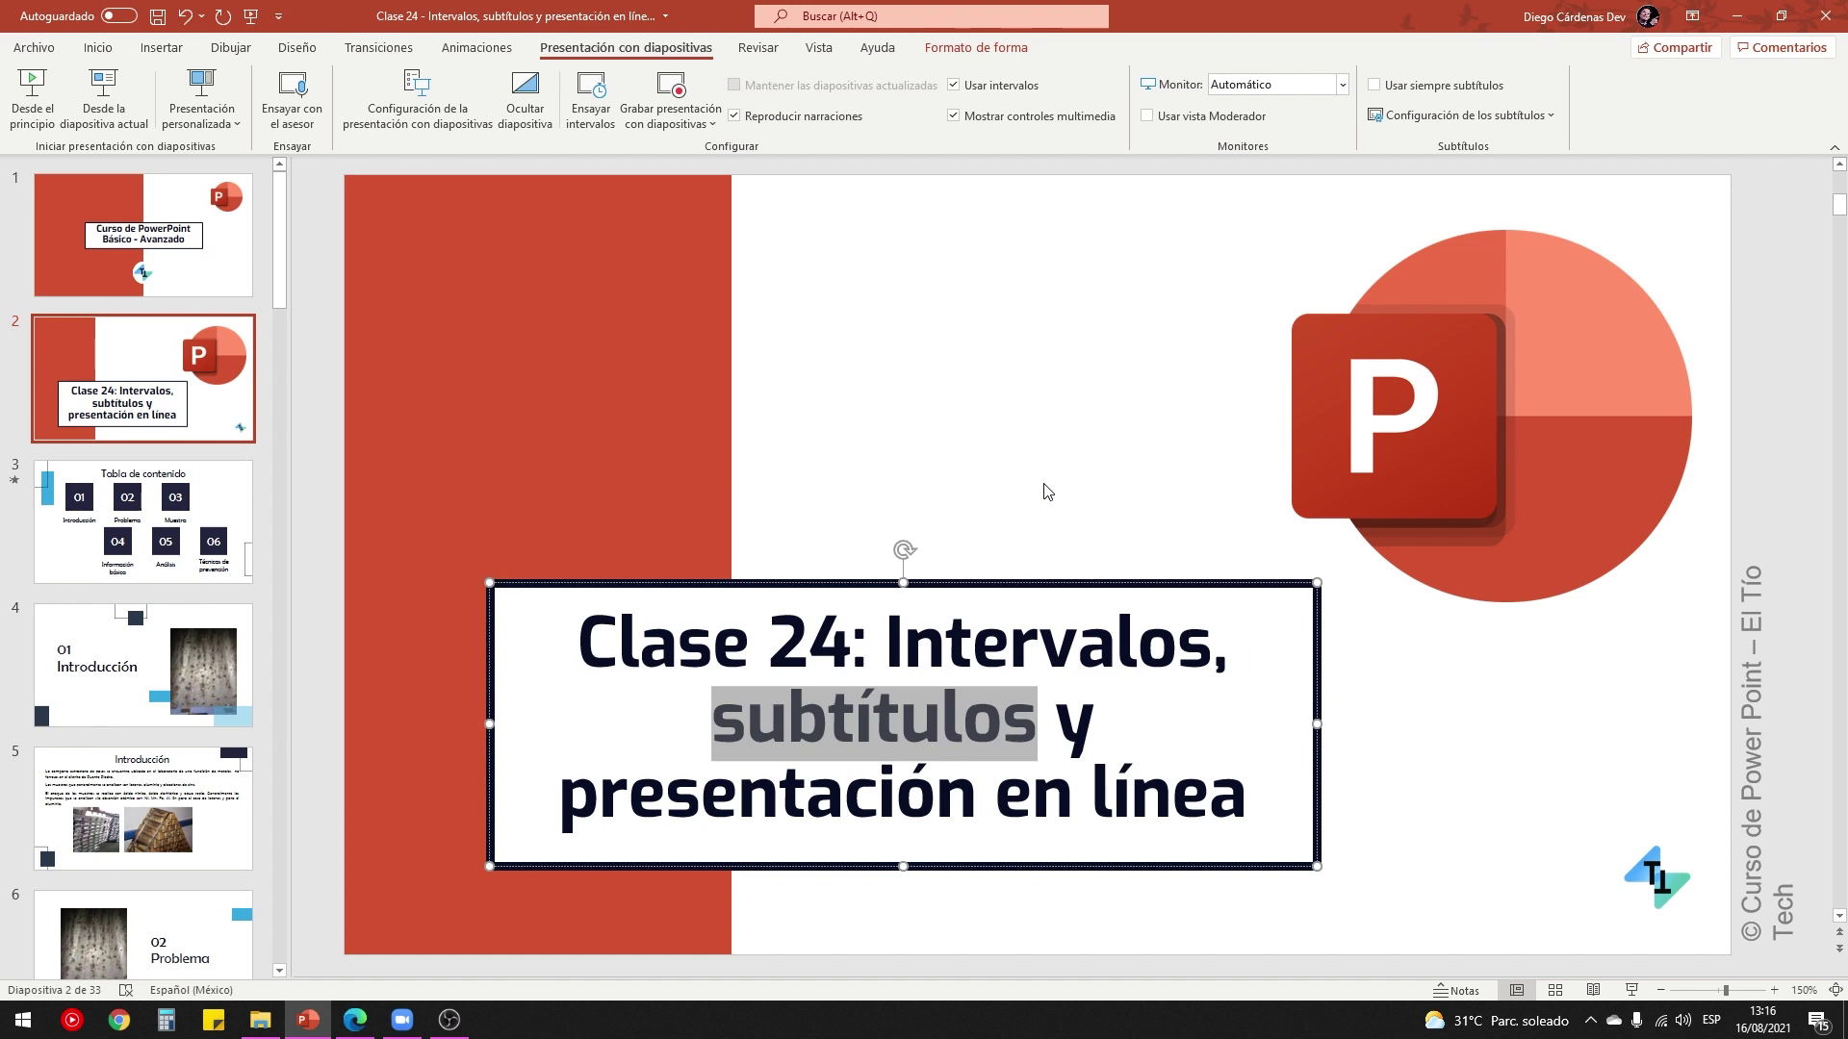
click(1044, 491)
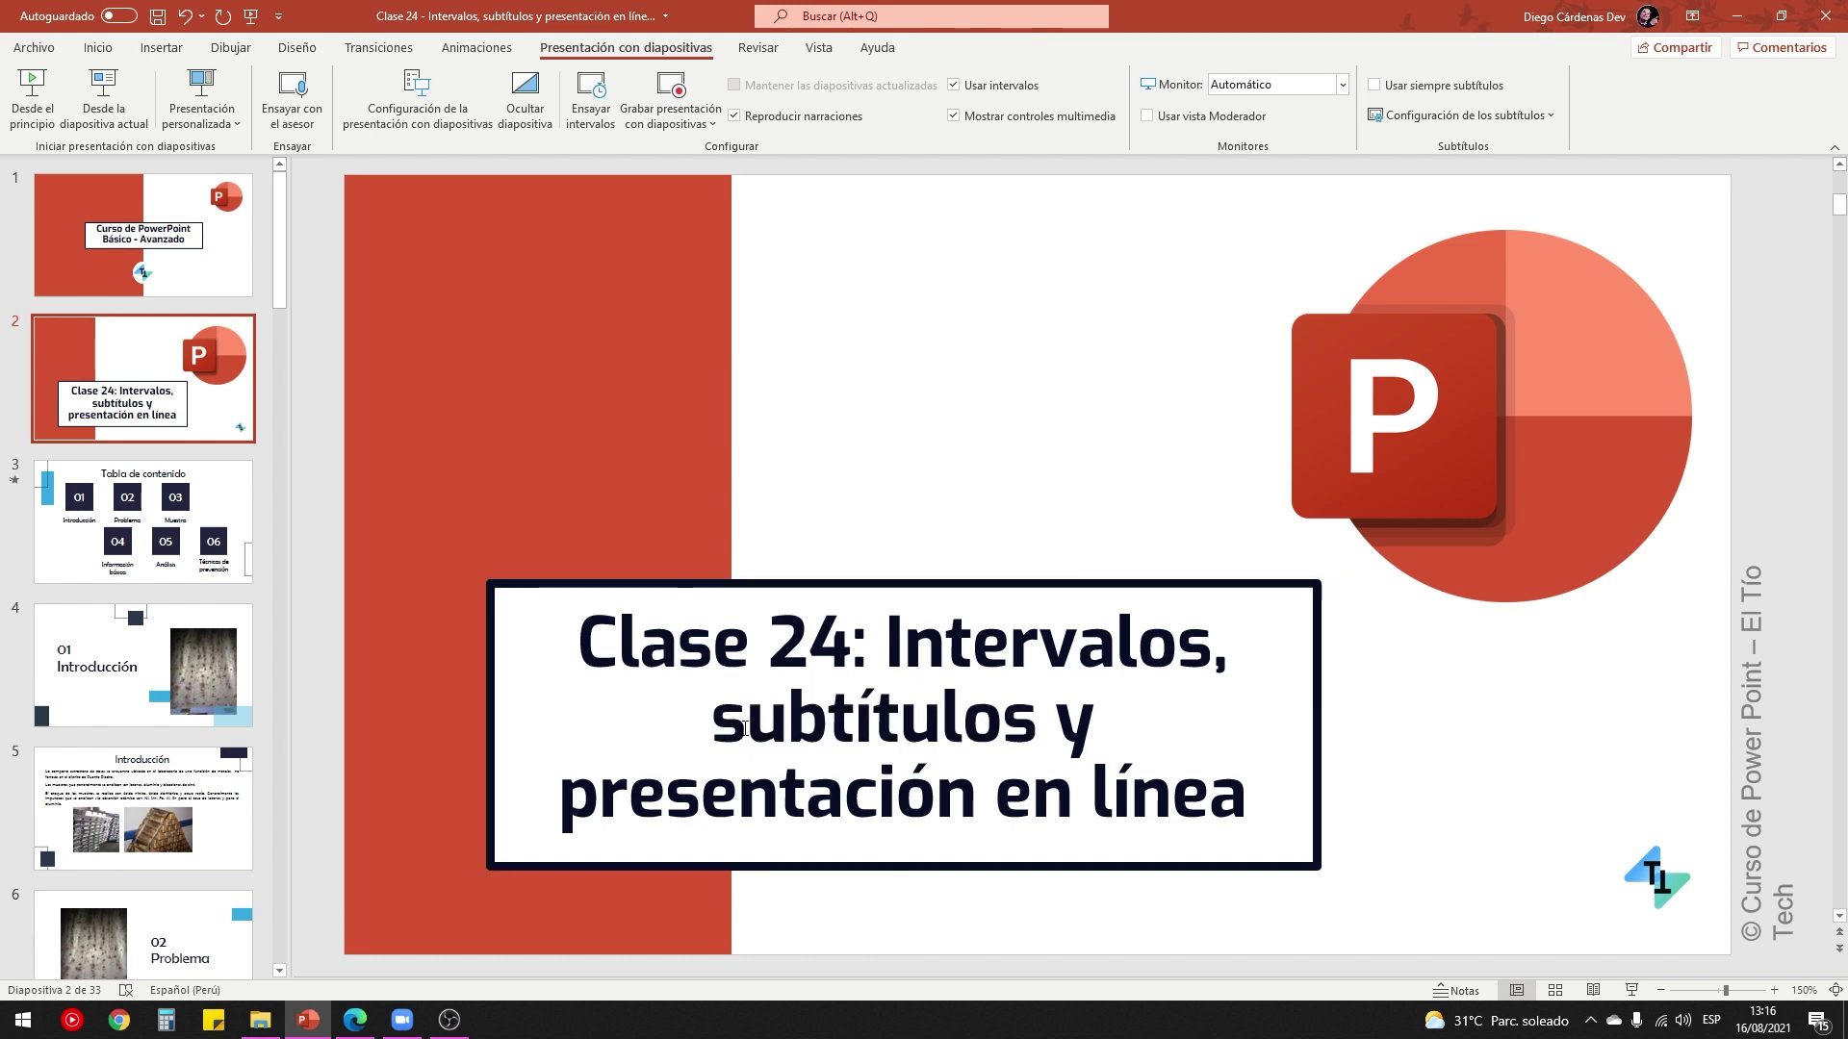
click(1633, 989)
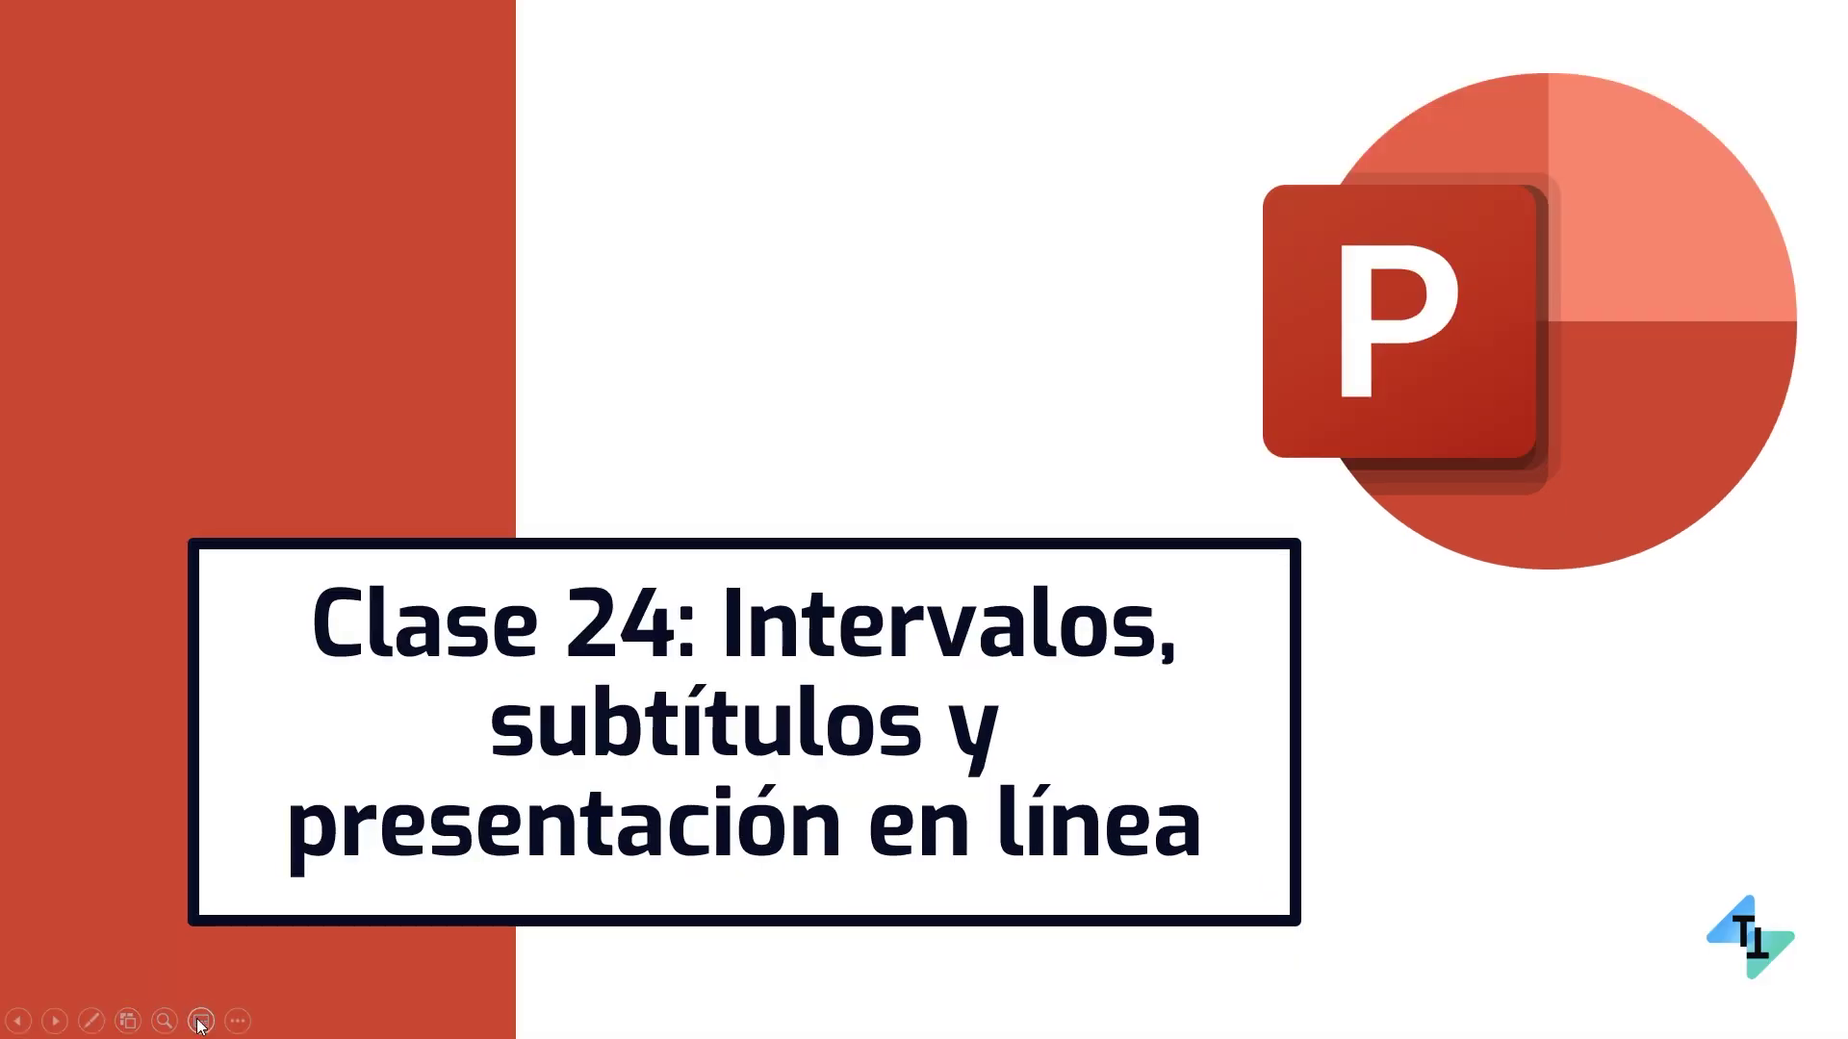
Step: Switch the running show to presenter view, then back to the full-screen show
click(238, 1021)
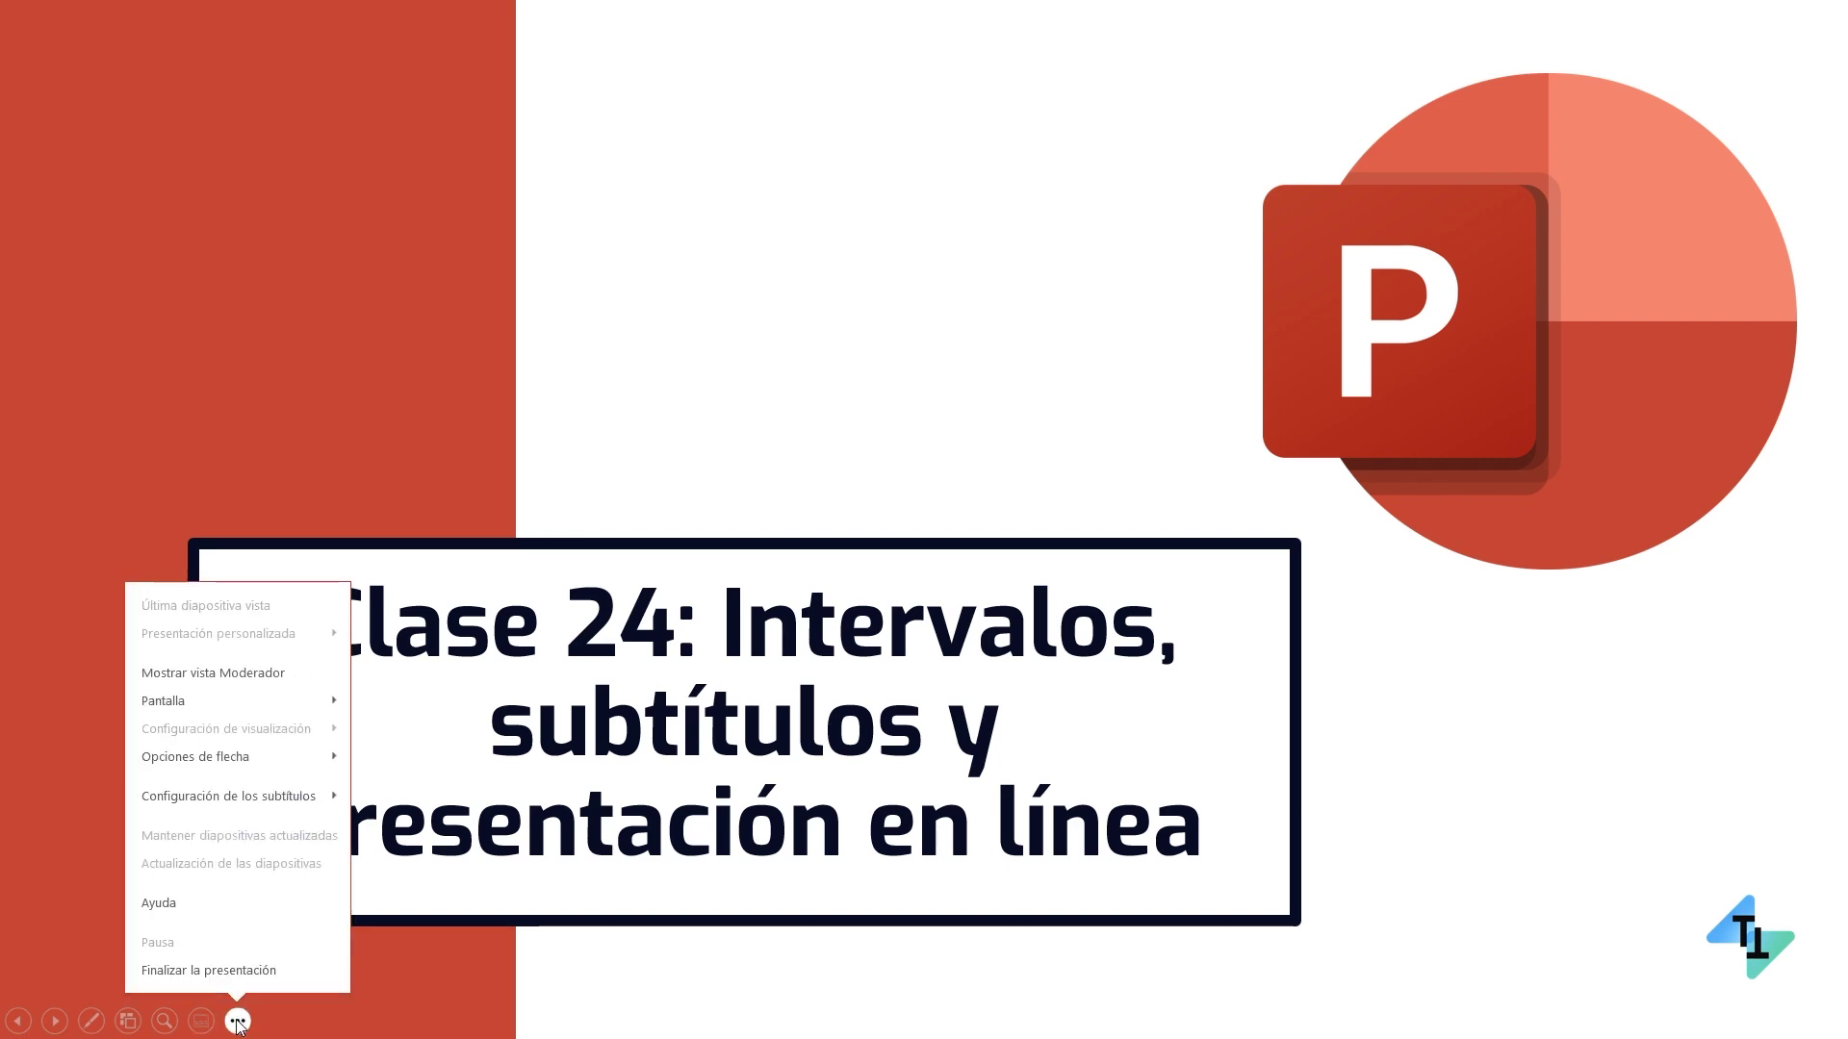
click(225, 674)
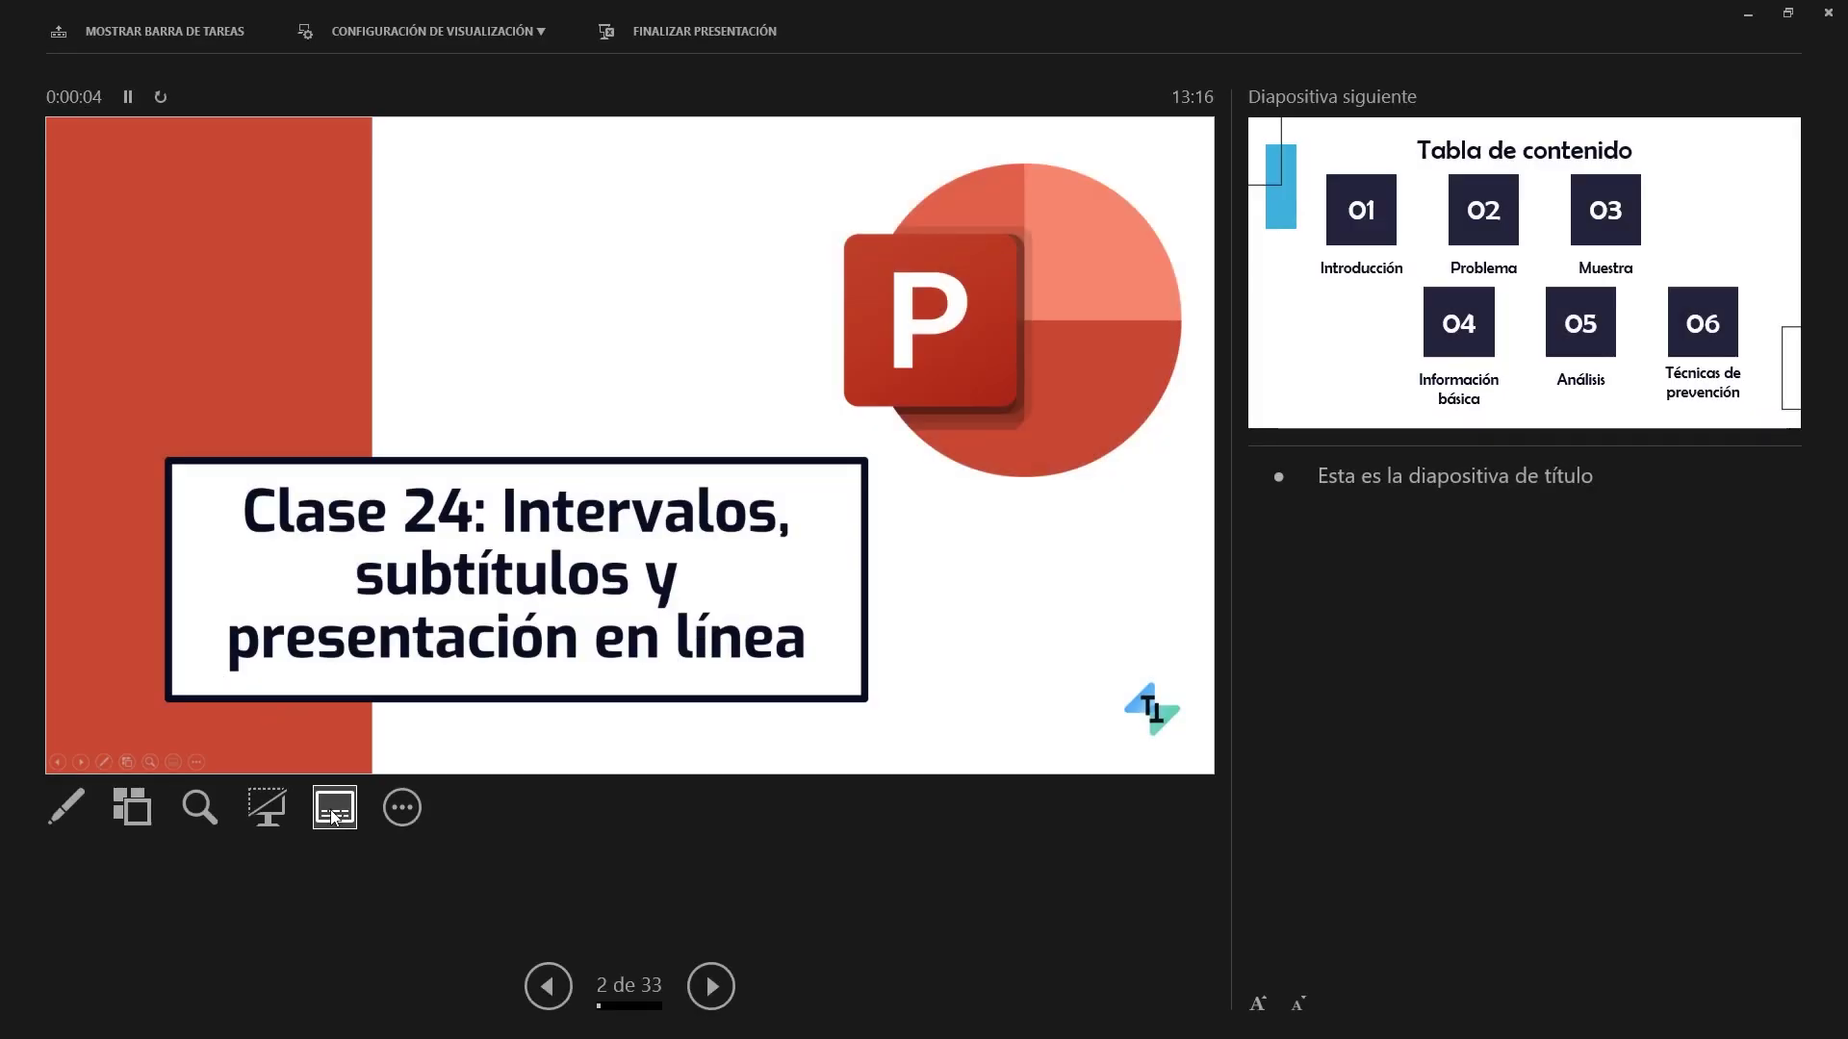
click(403, 807)
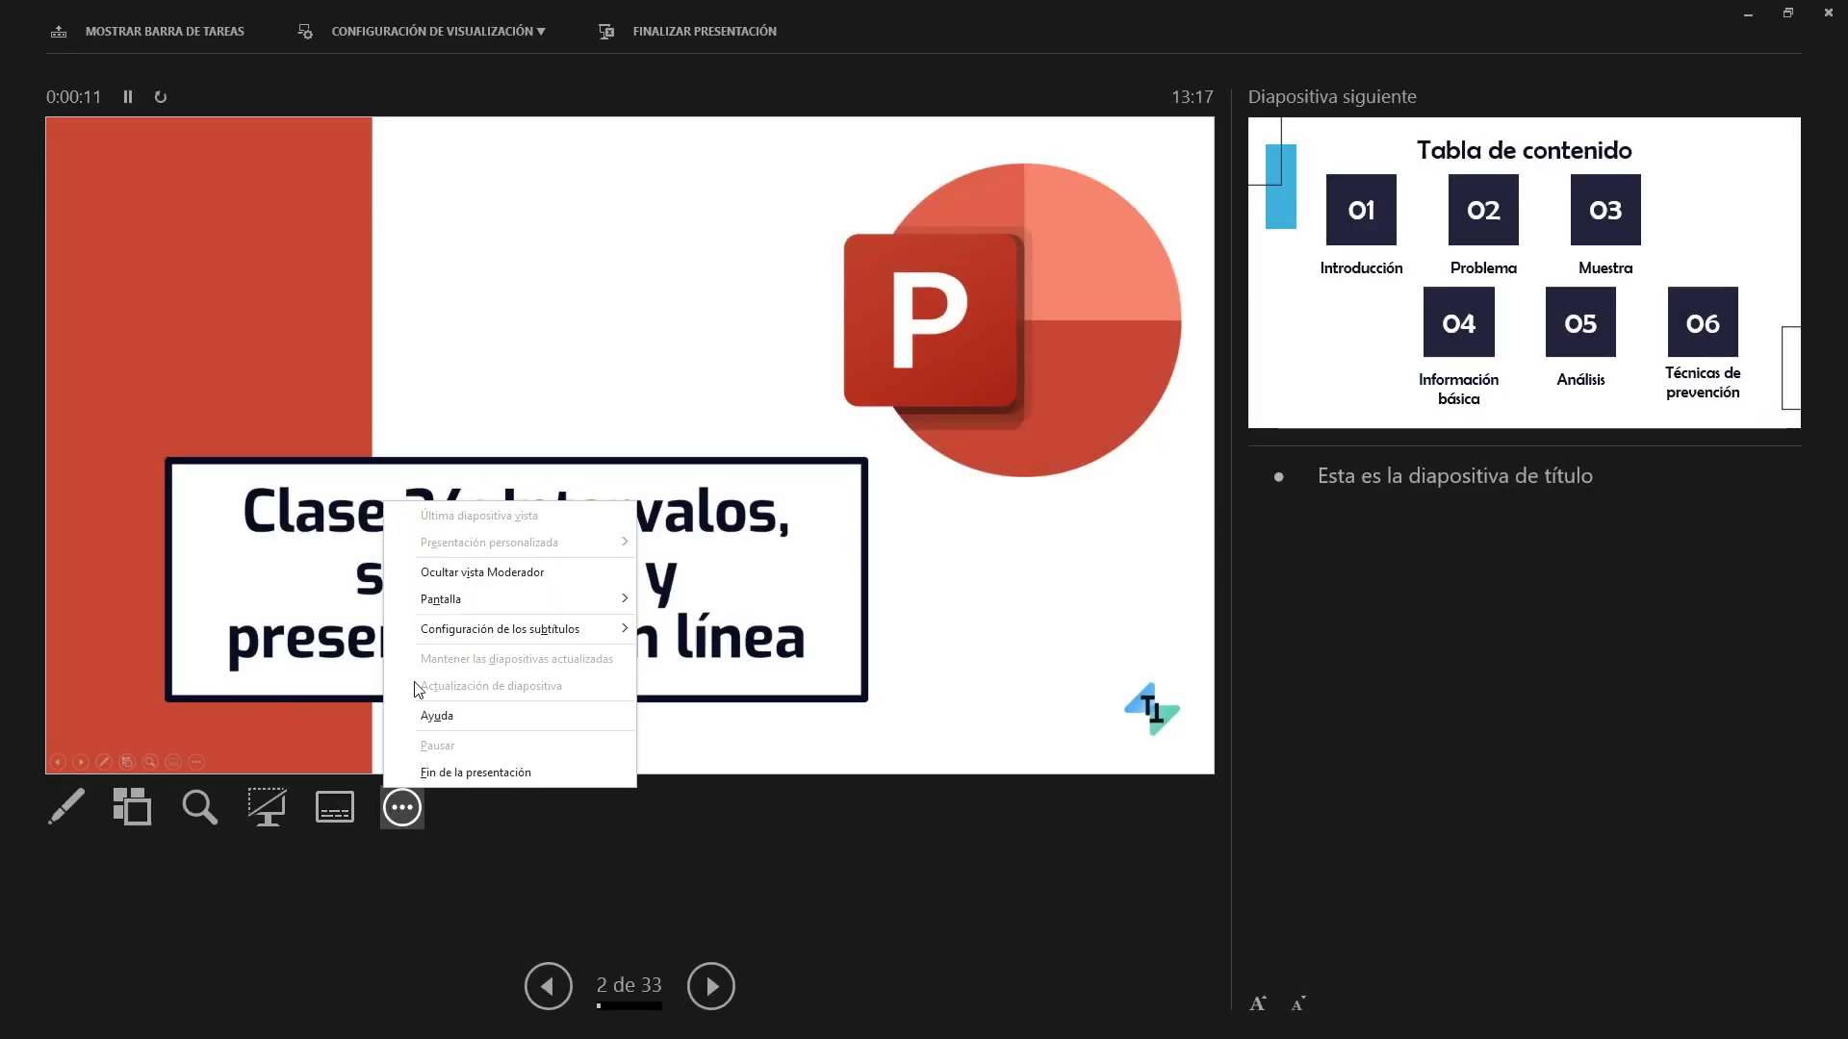
click(468, 583)
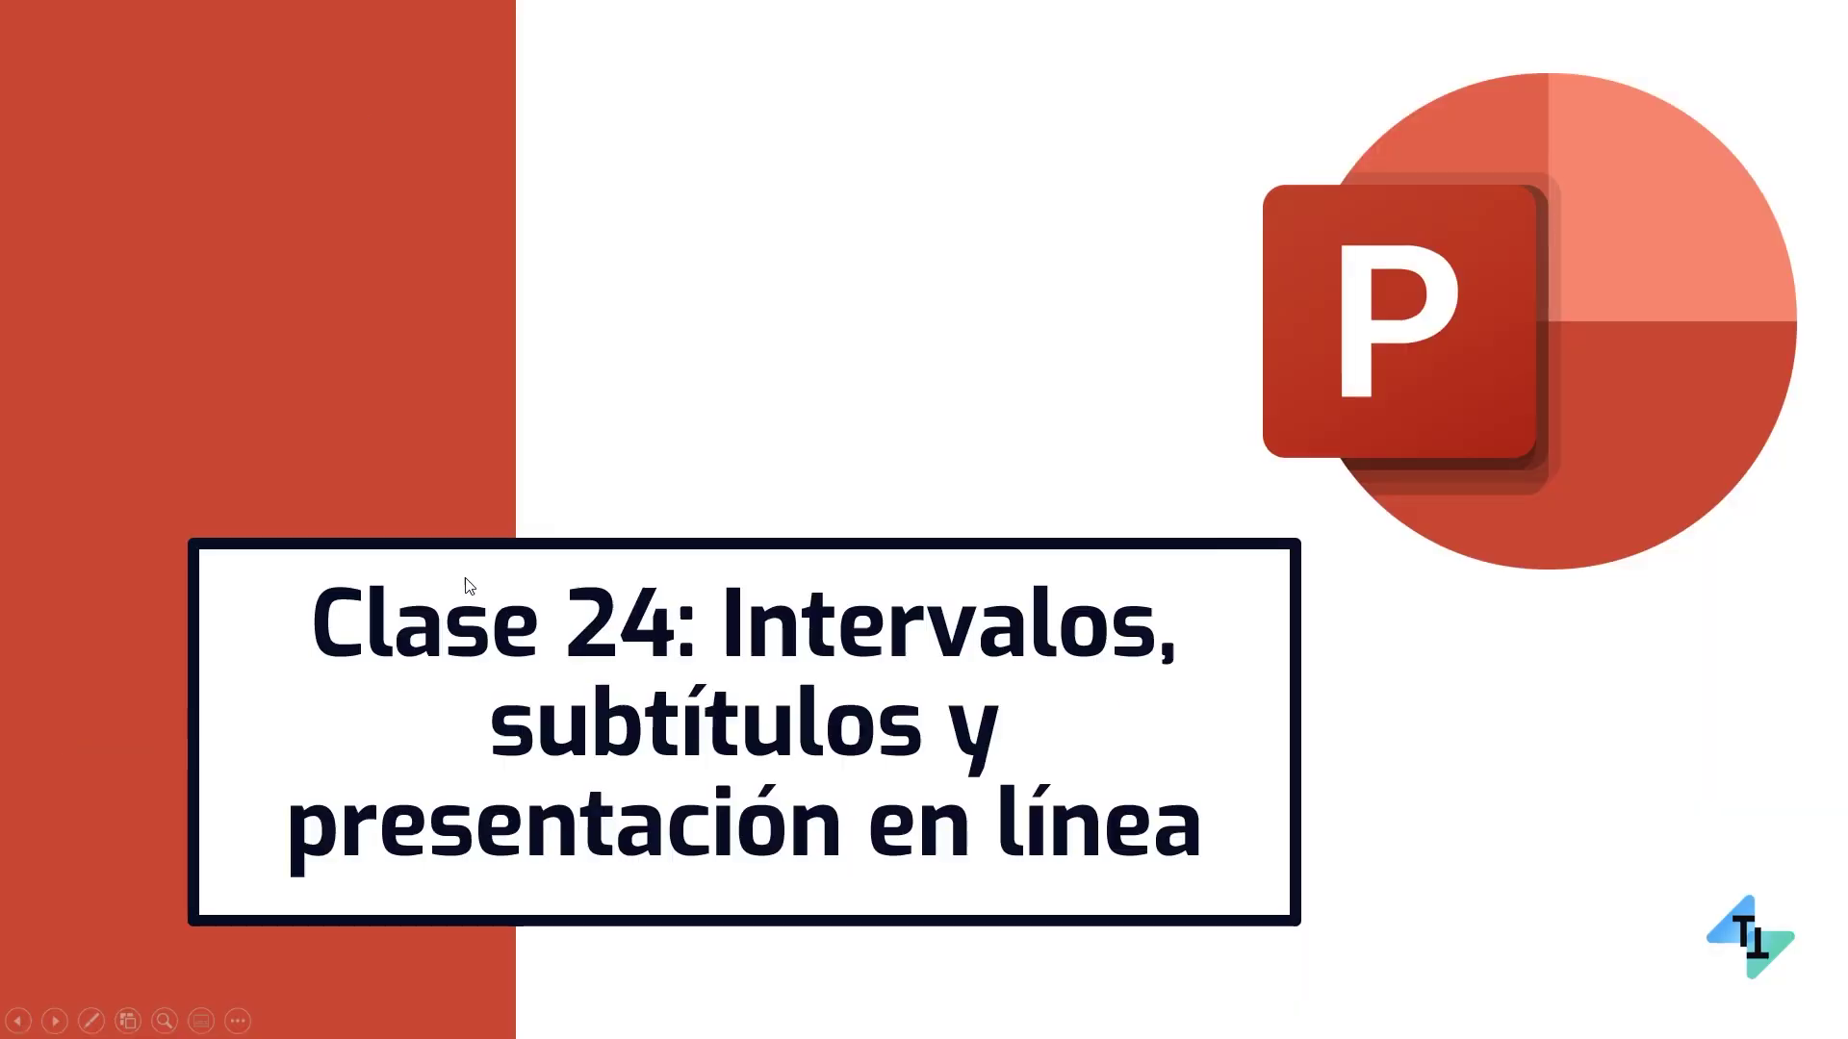
Step: Turn on live subtitles, advance to Tabla de contenido, and end the show
click(201, 1022)
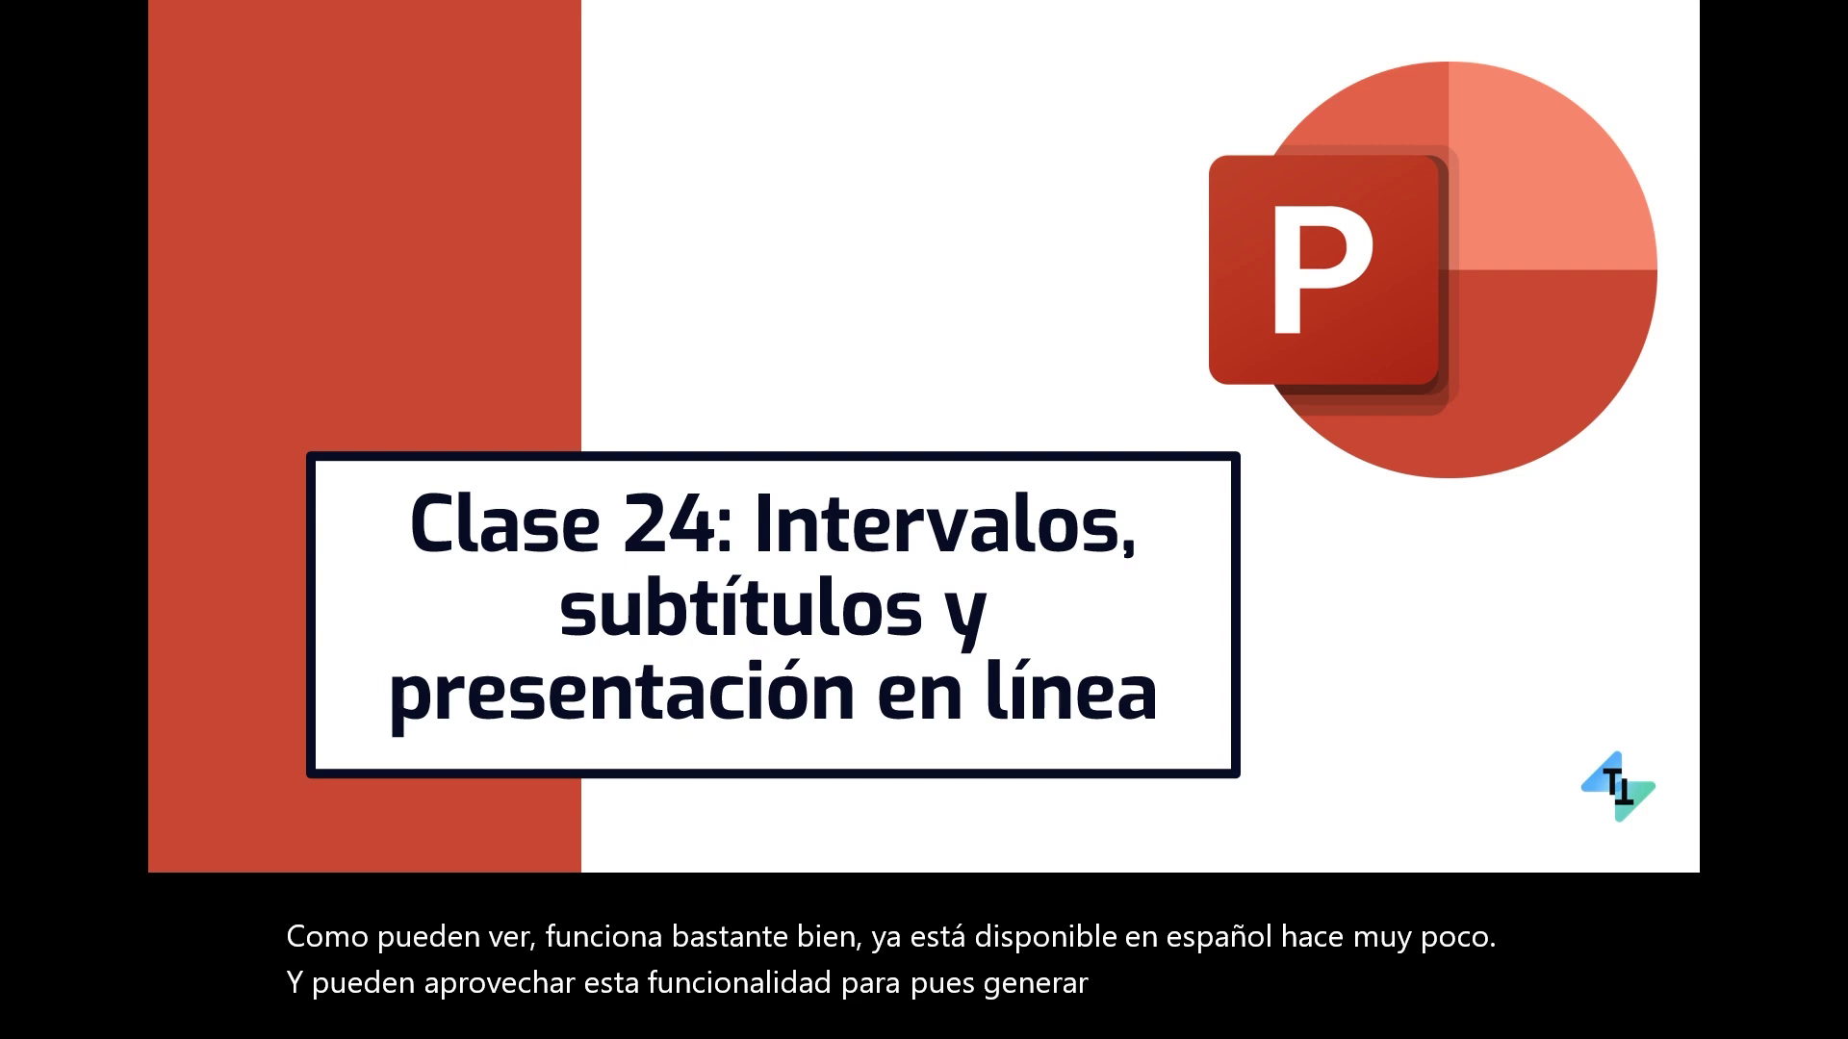
click(1443, 587)
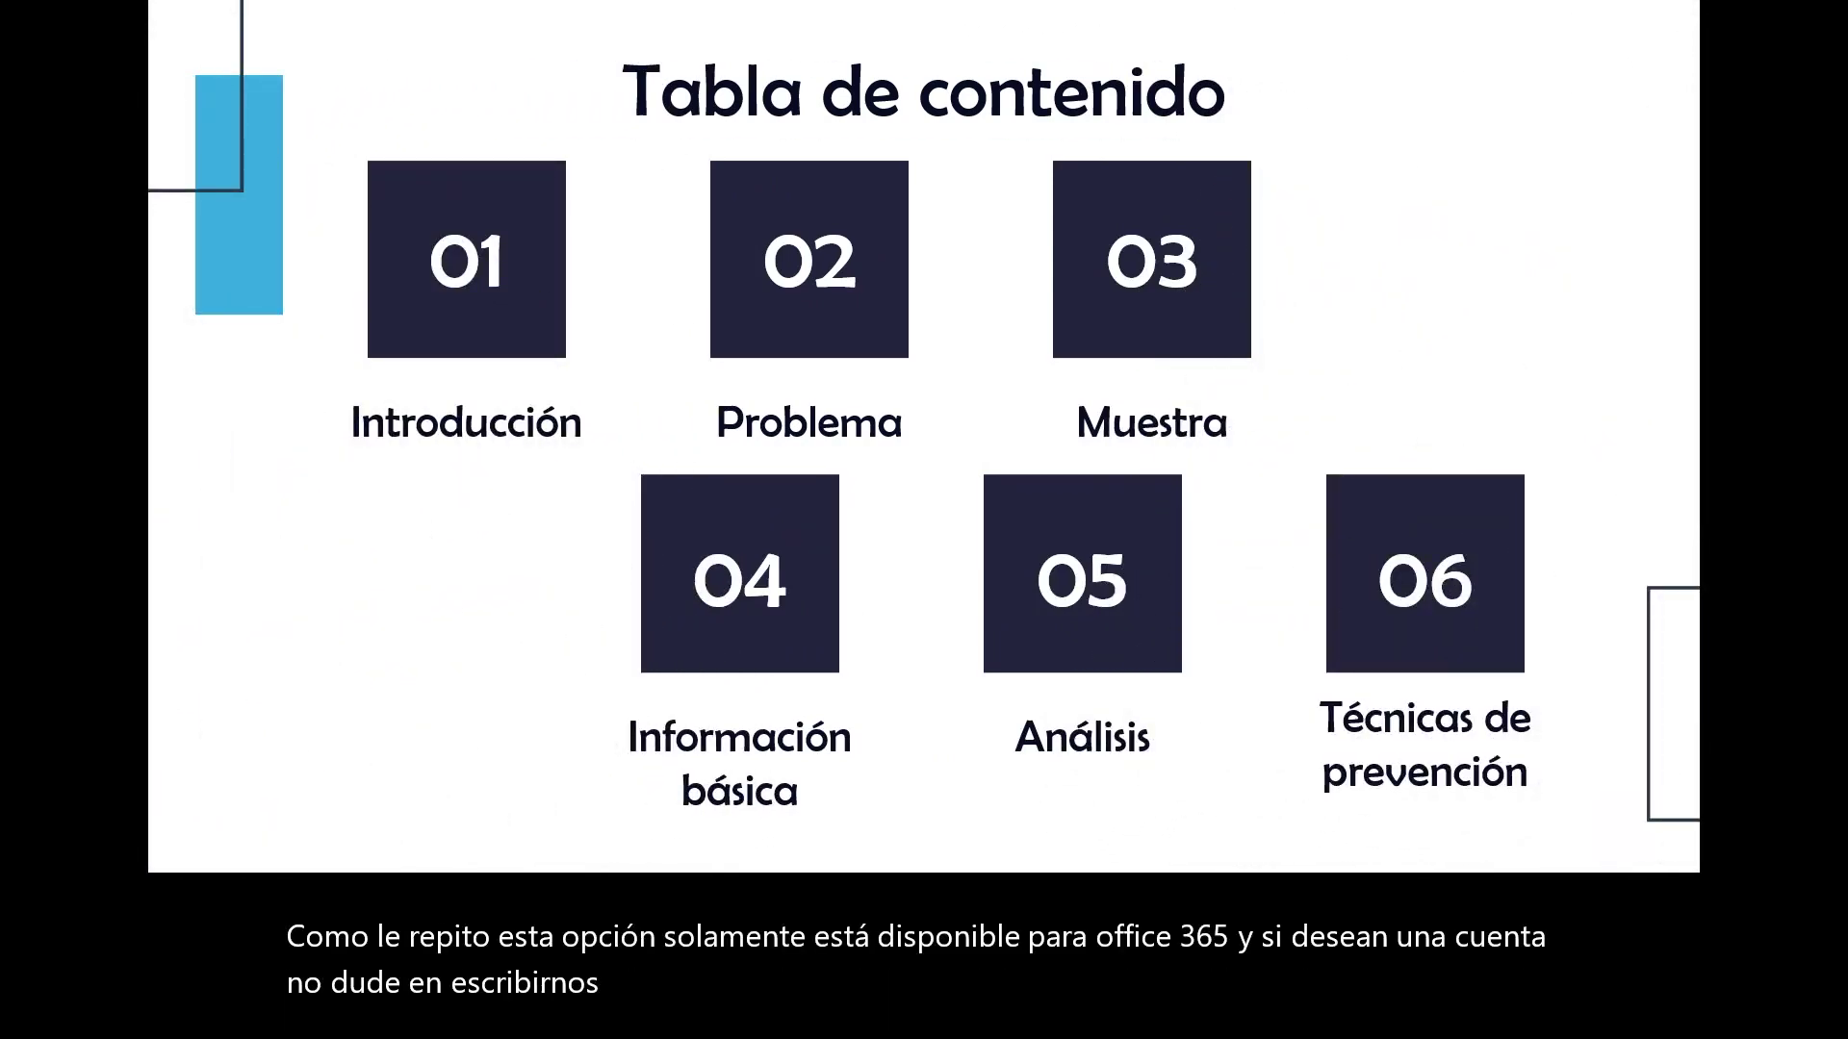
key(Escape)
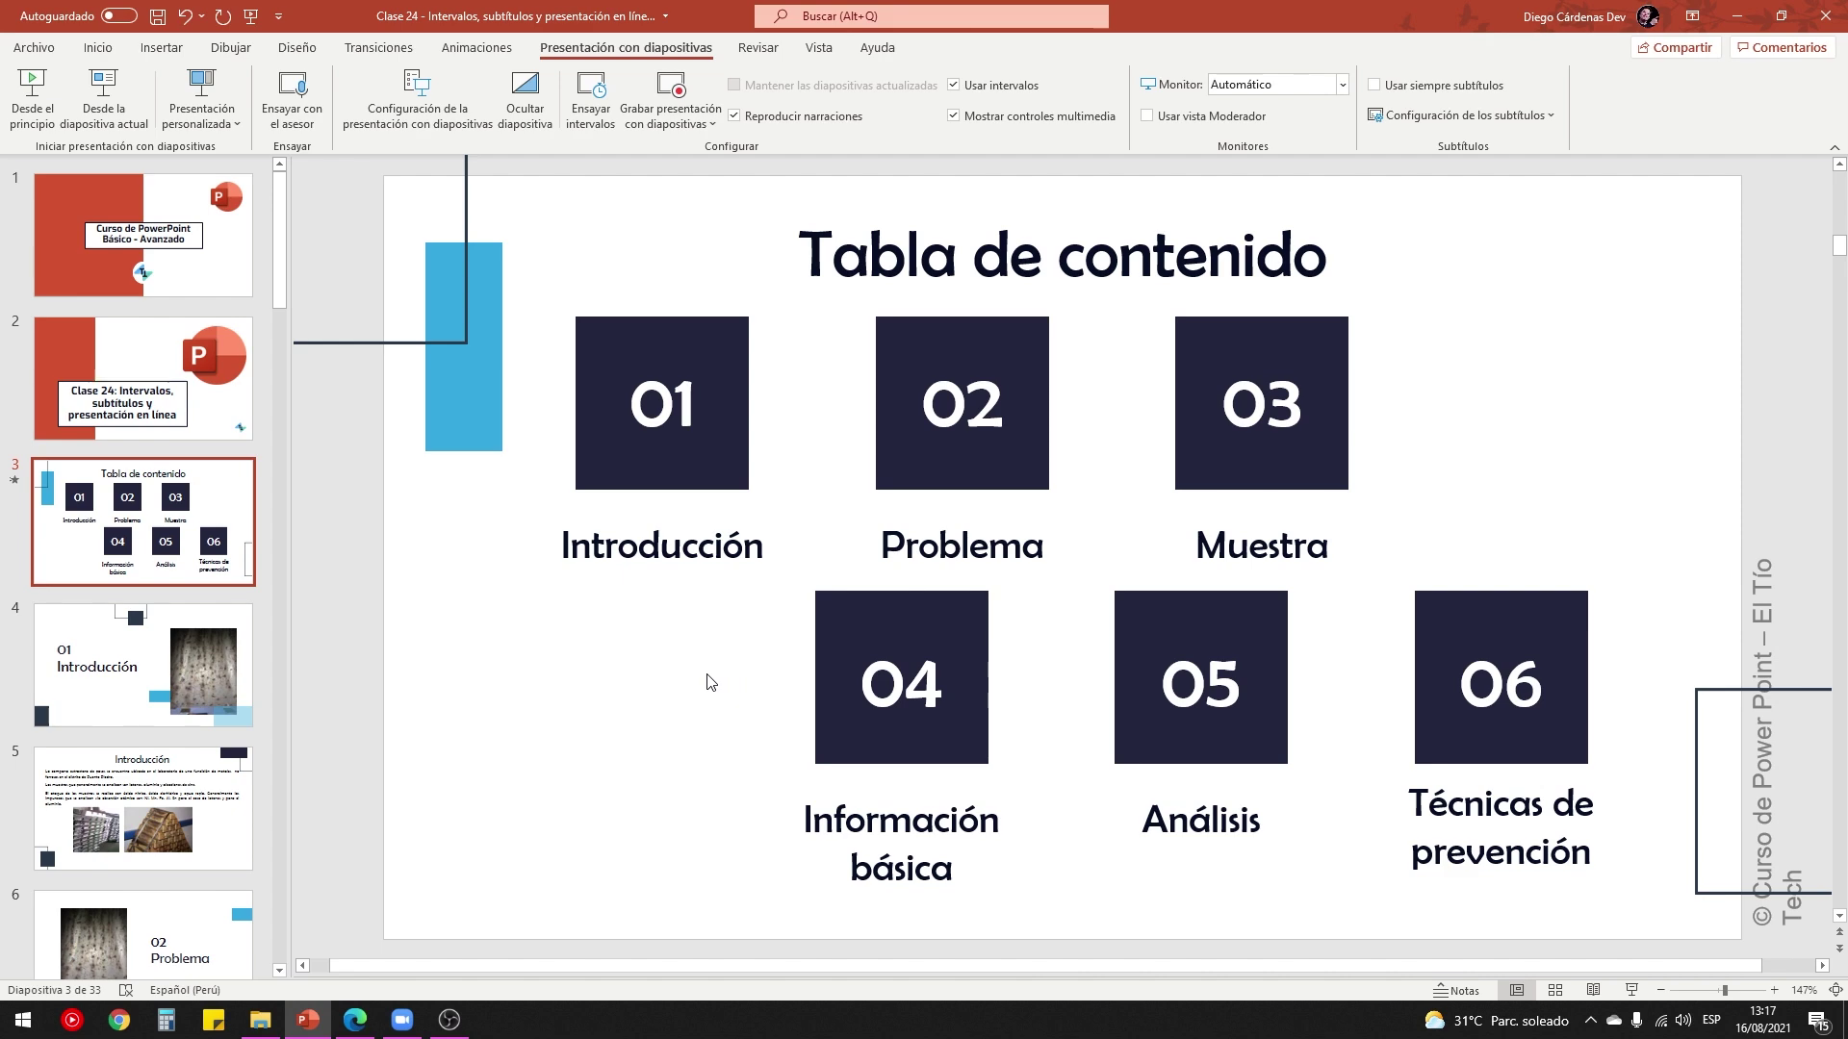
Step: Open the Grabar presentación con diapositivas window and close it without recording
click(659, 96)
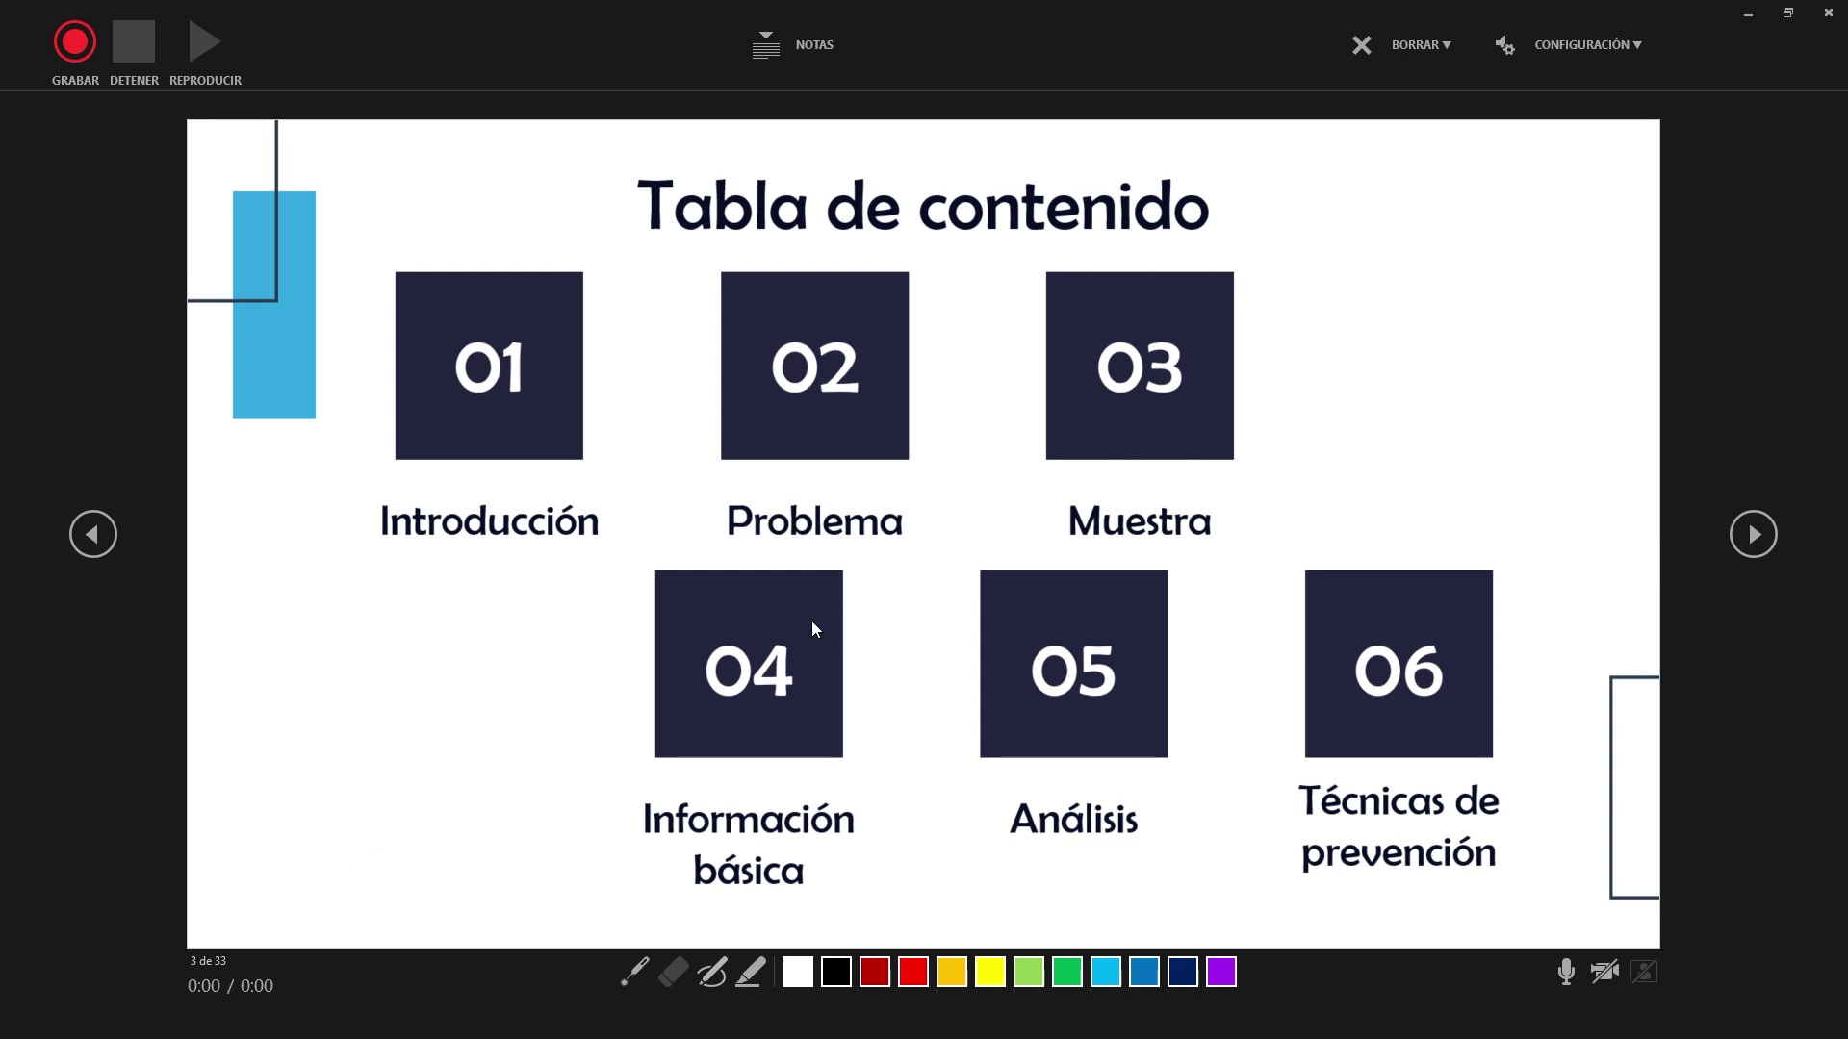
click(1828, 12)
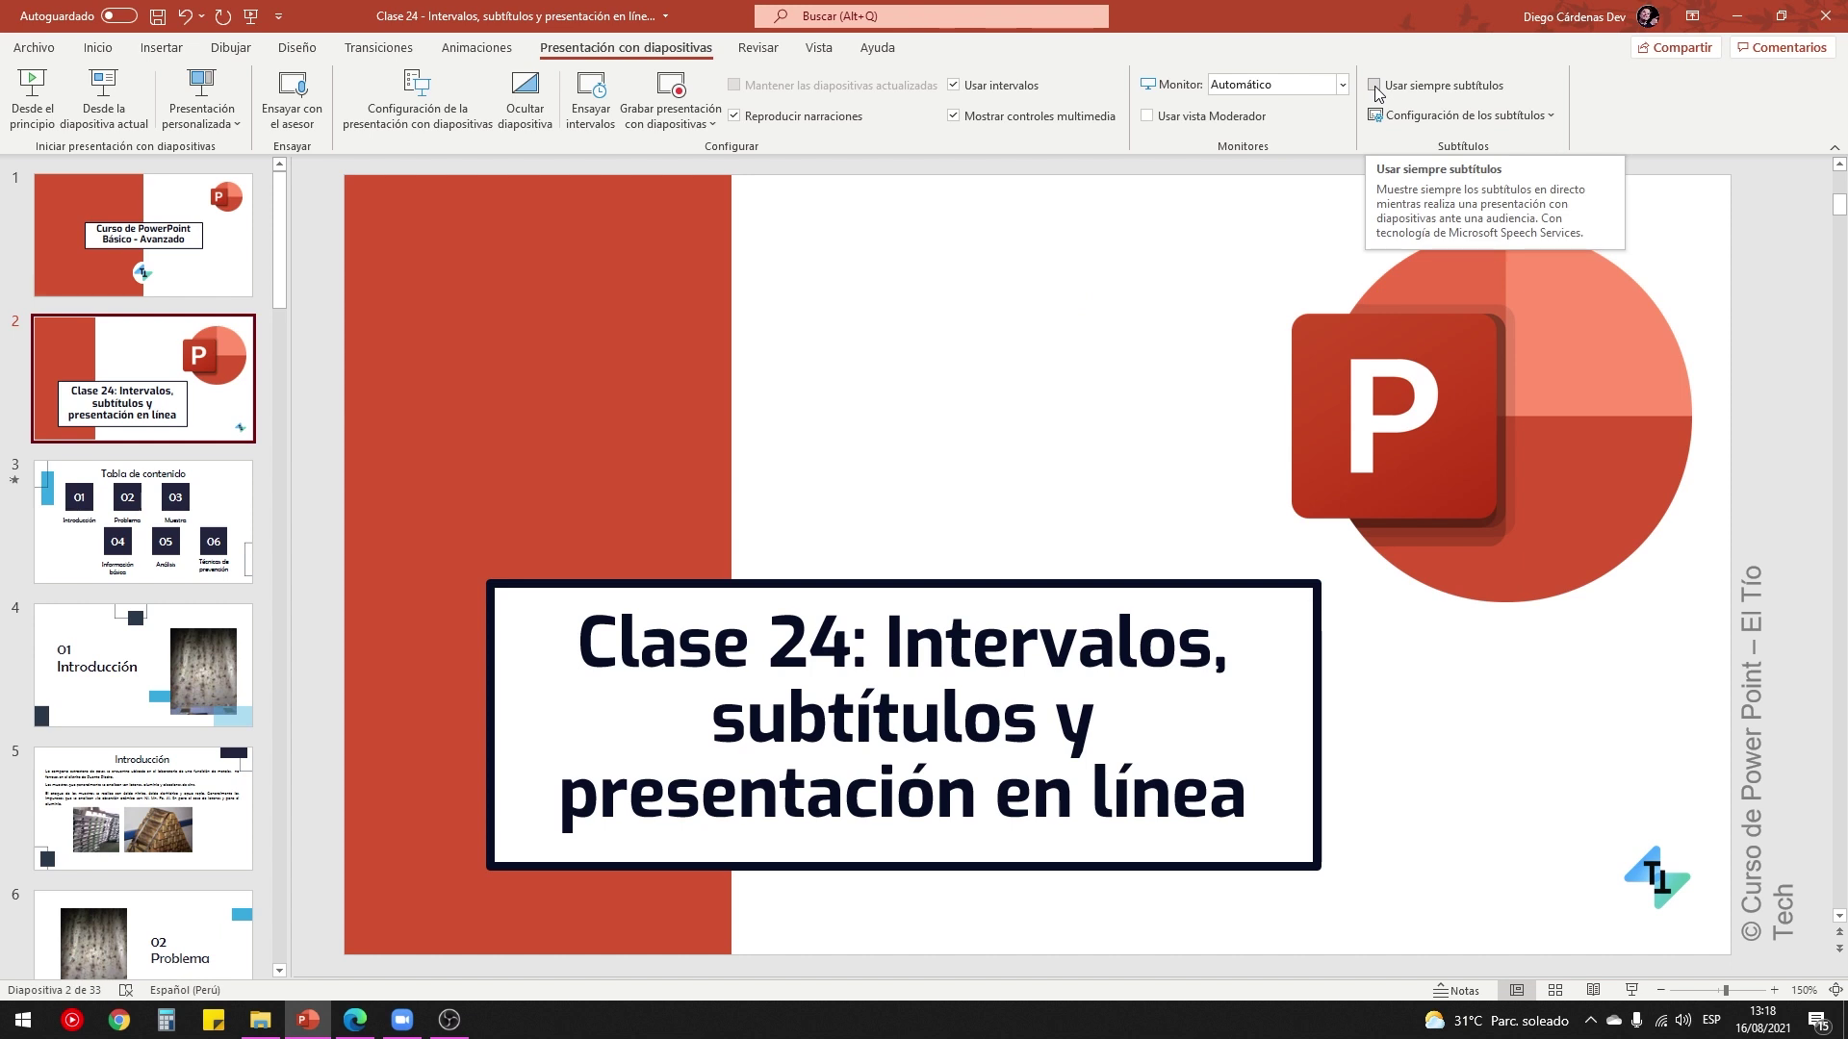
Step: Open the subtitle settings and run the title slide show with live Spanish subtitles, then end it
click(1496, 115)
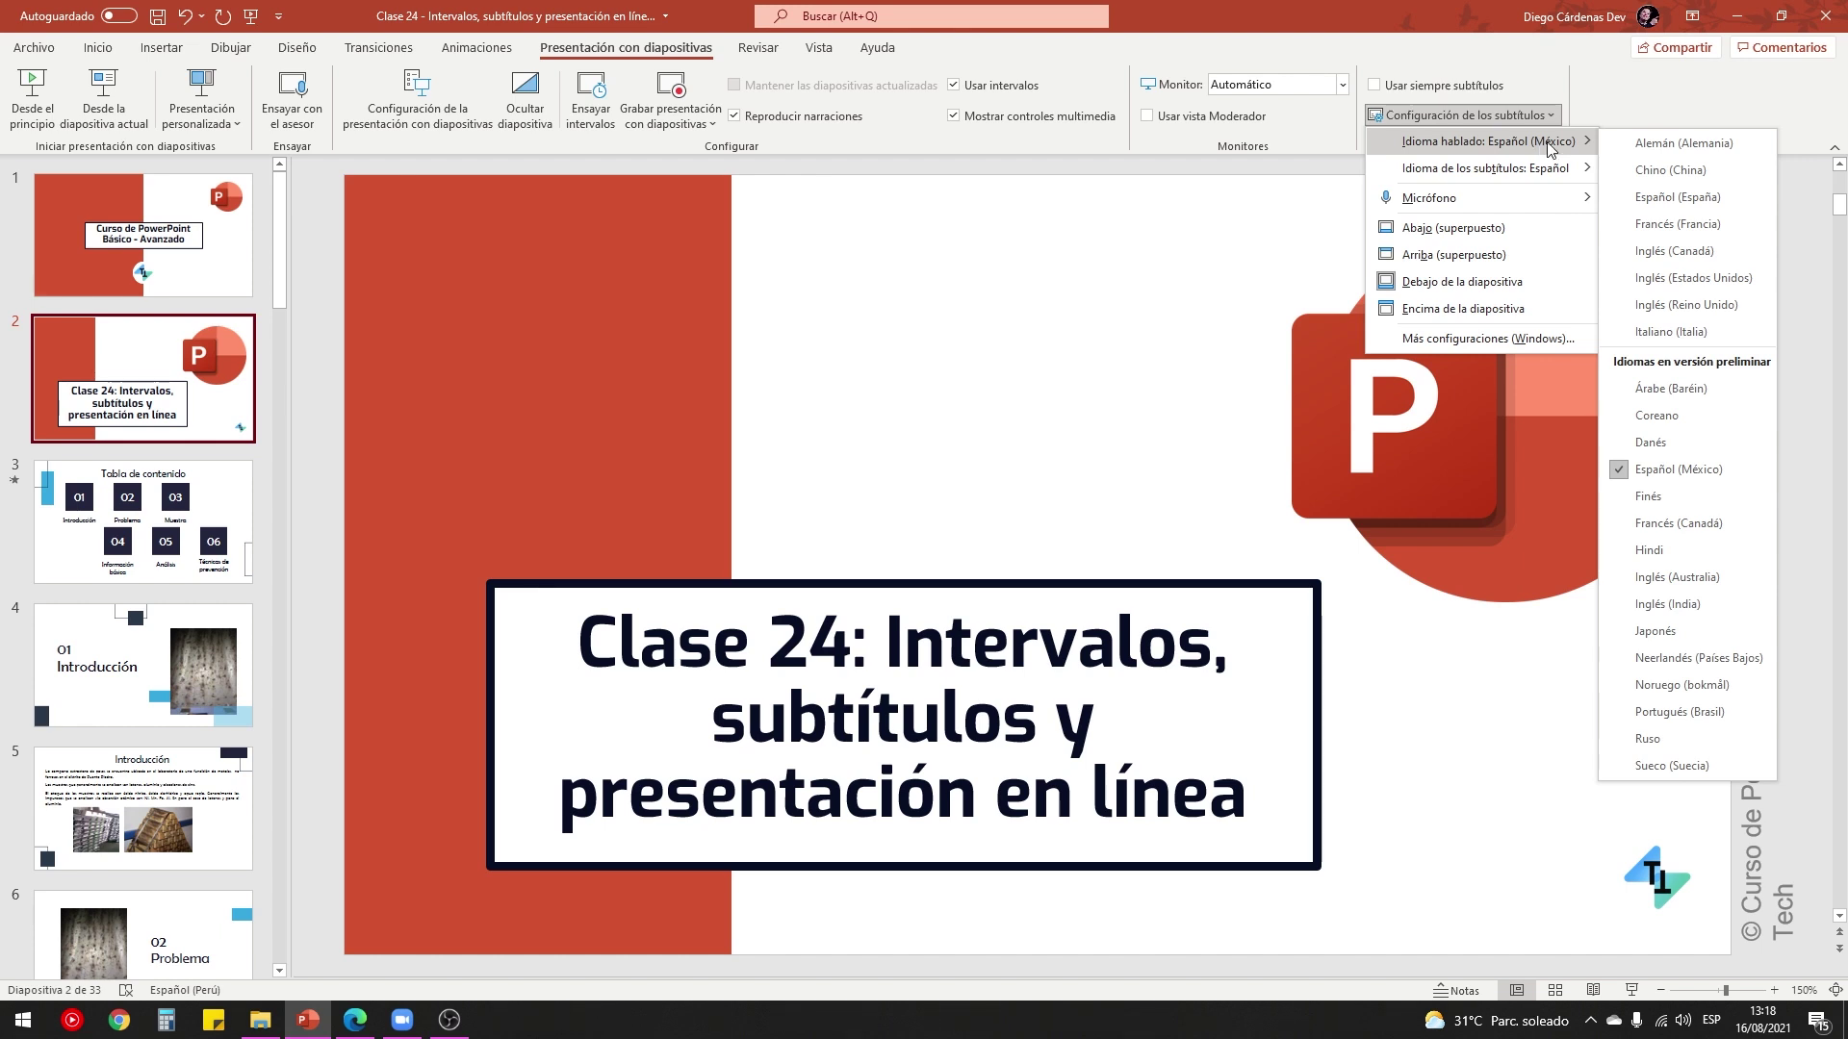
mouse_move(1484, 167)
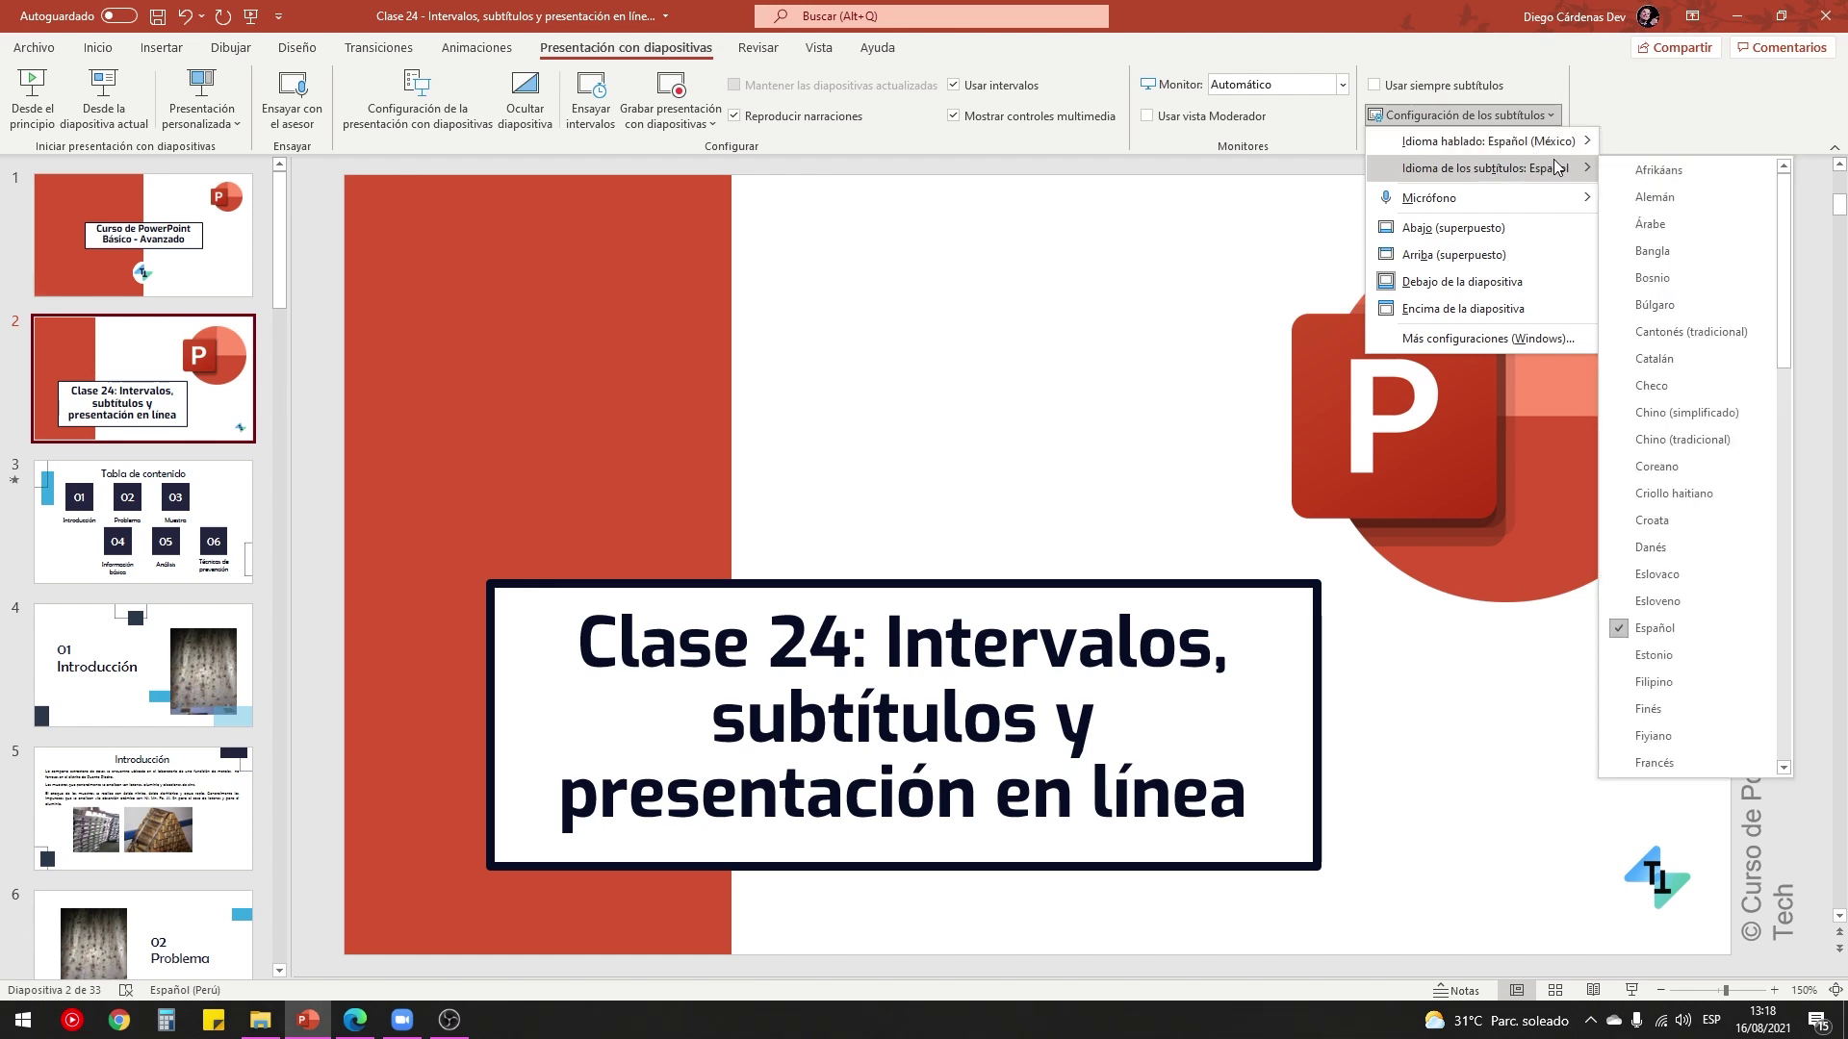
key(shift+F5)
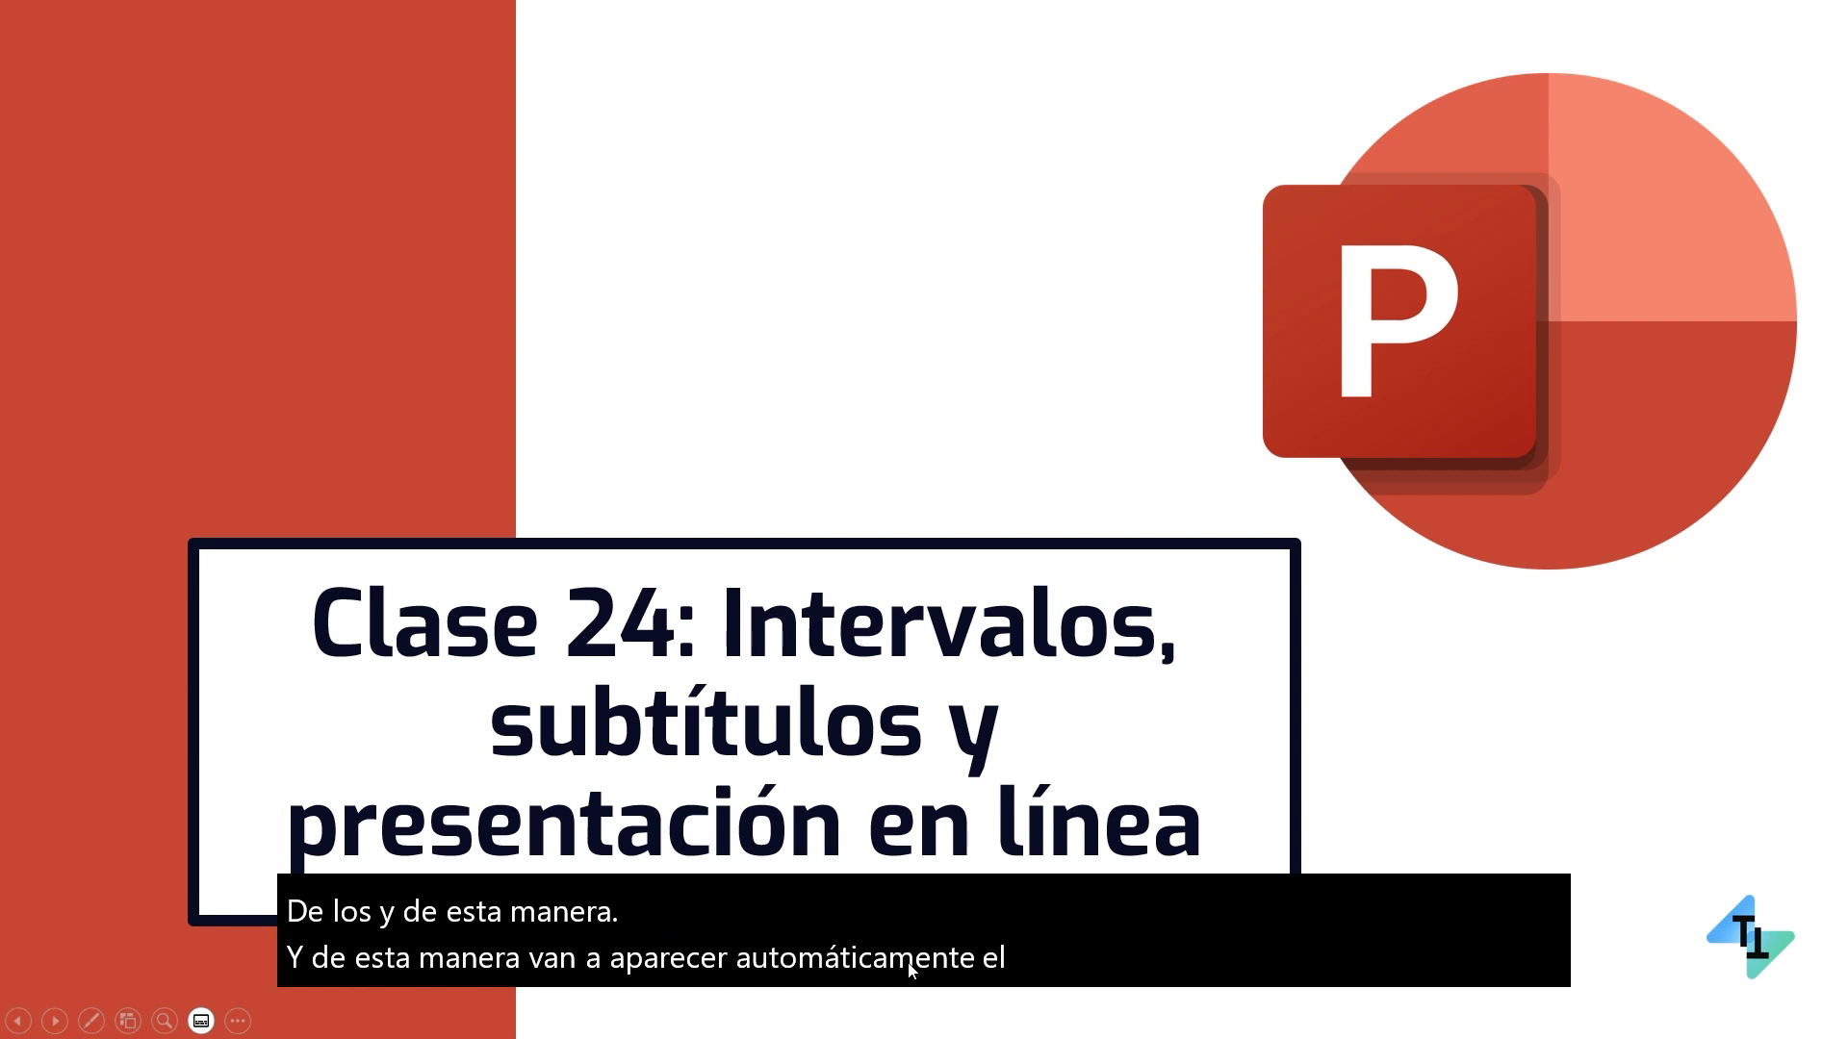
key(Escape)
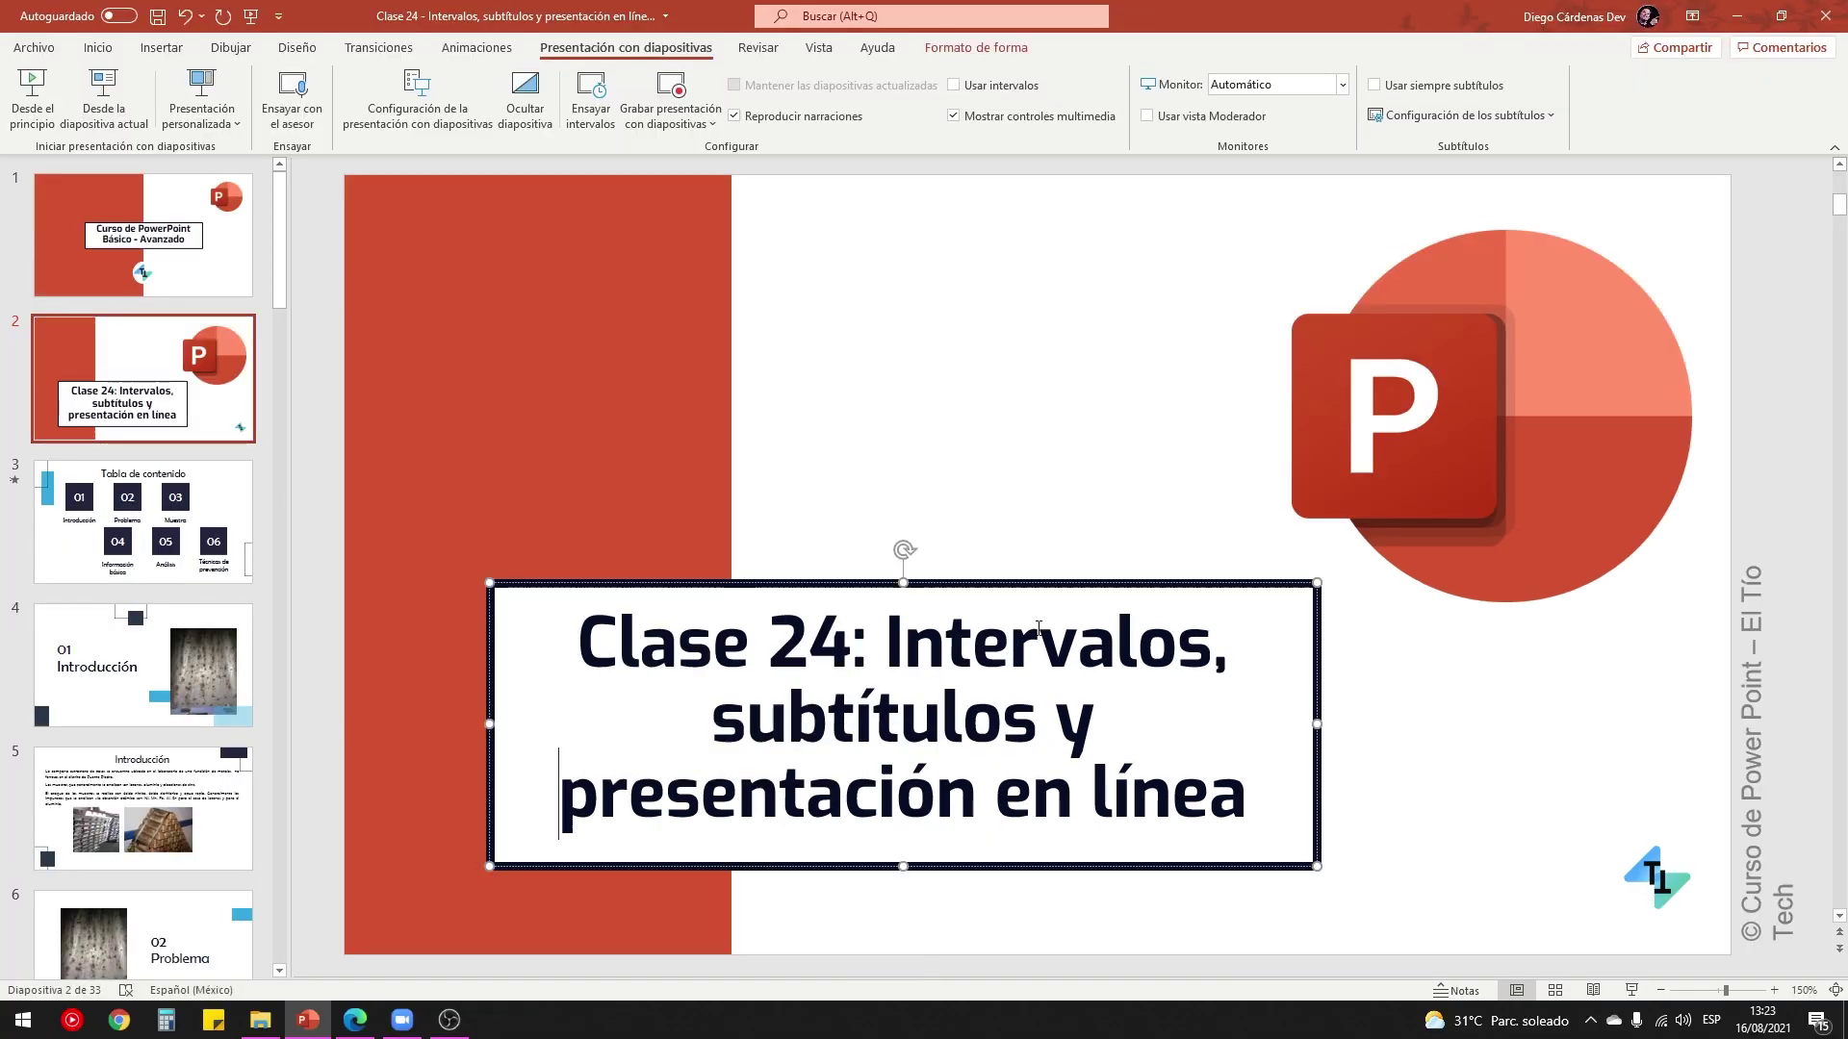
Step: Highlight 'presentación en línea' in the title, deselect it, and switch to Google Meet in Edge
click(1059, 523)
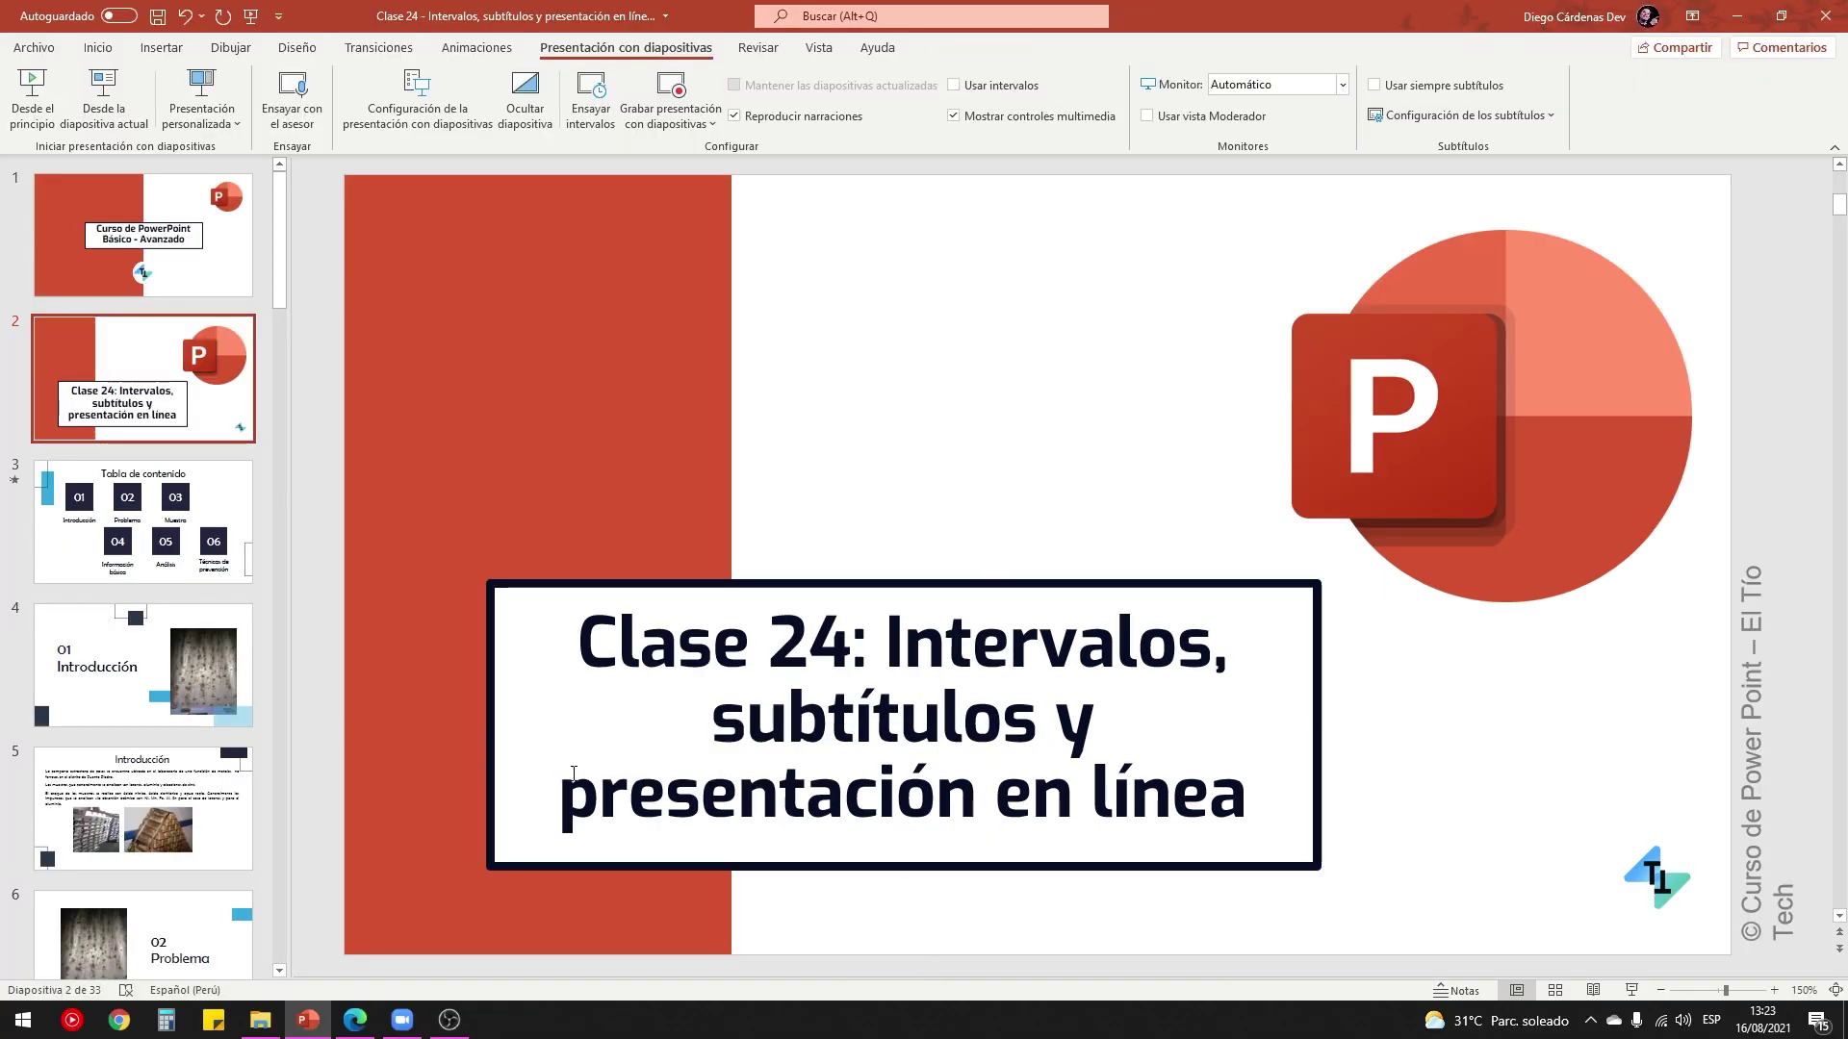
drag(573, 773, 1247, 799)
click(1407, 807)
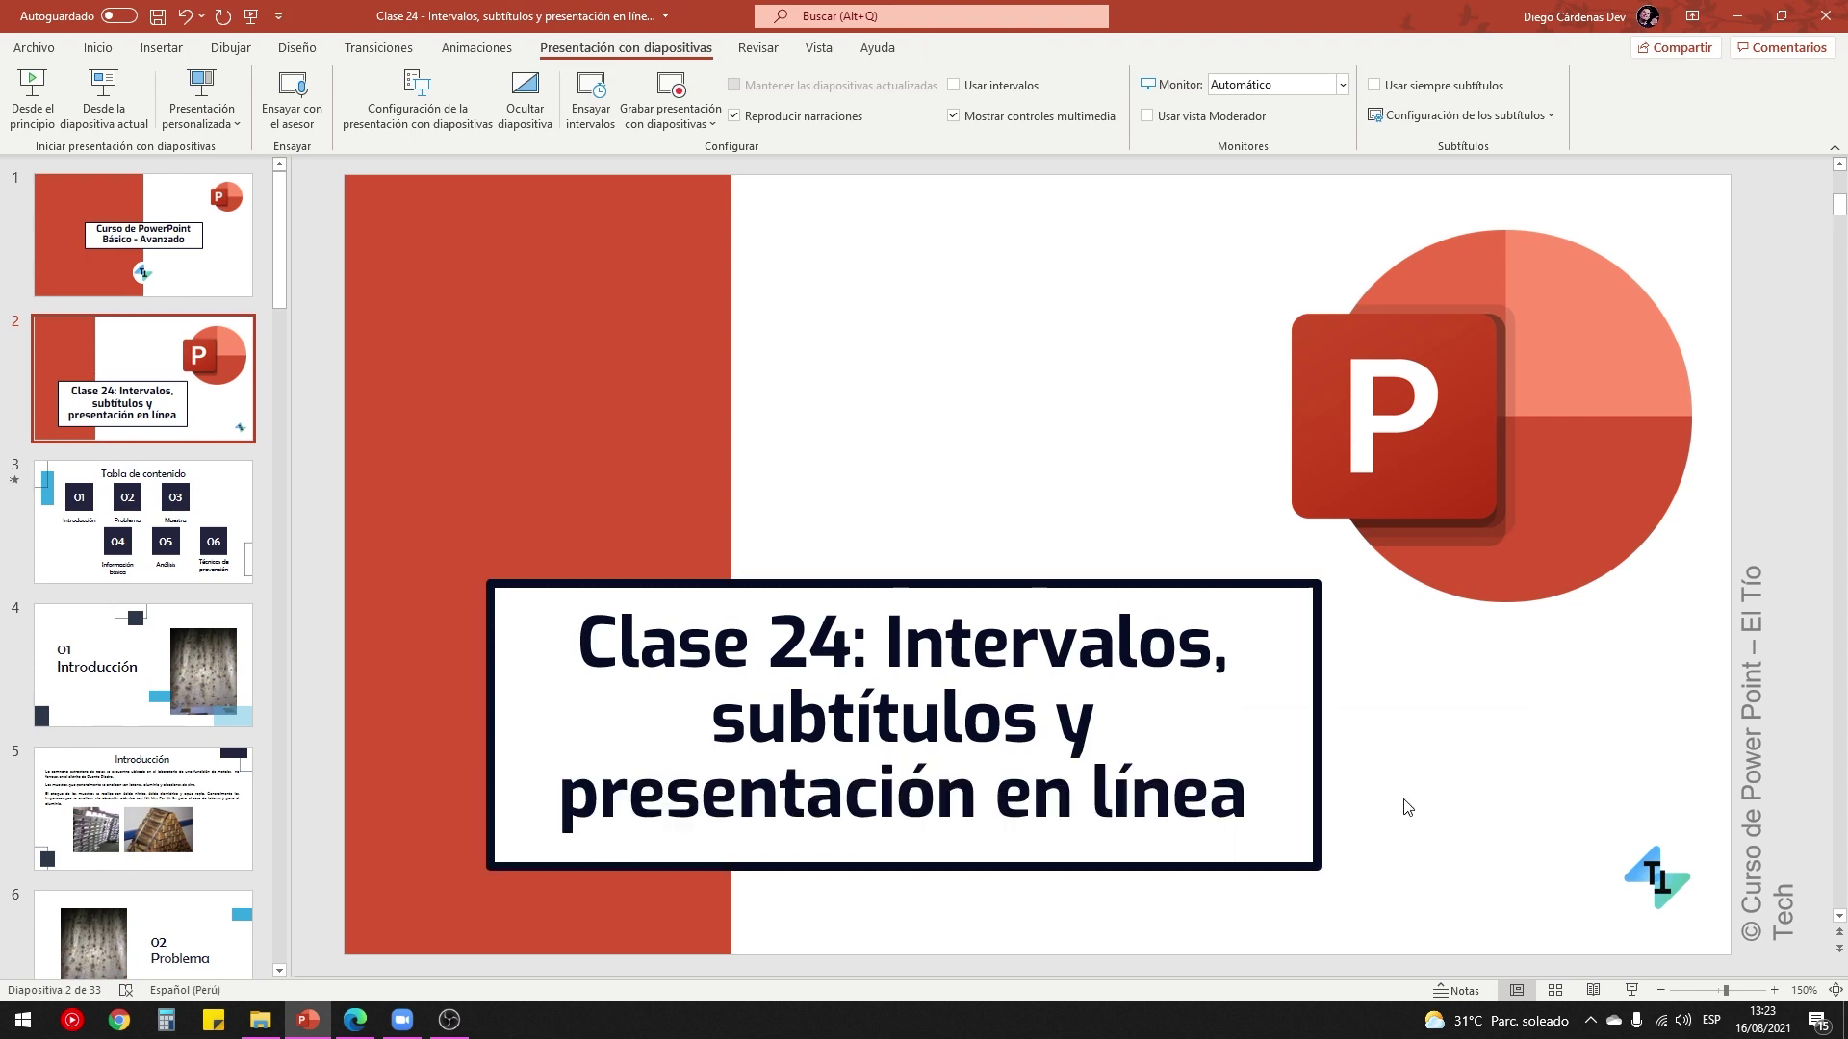
click(356, 1021)
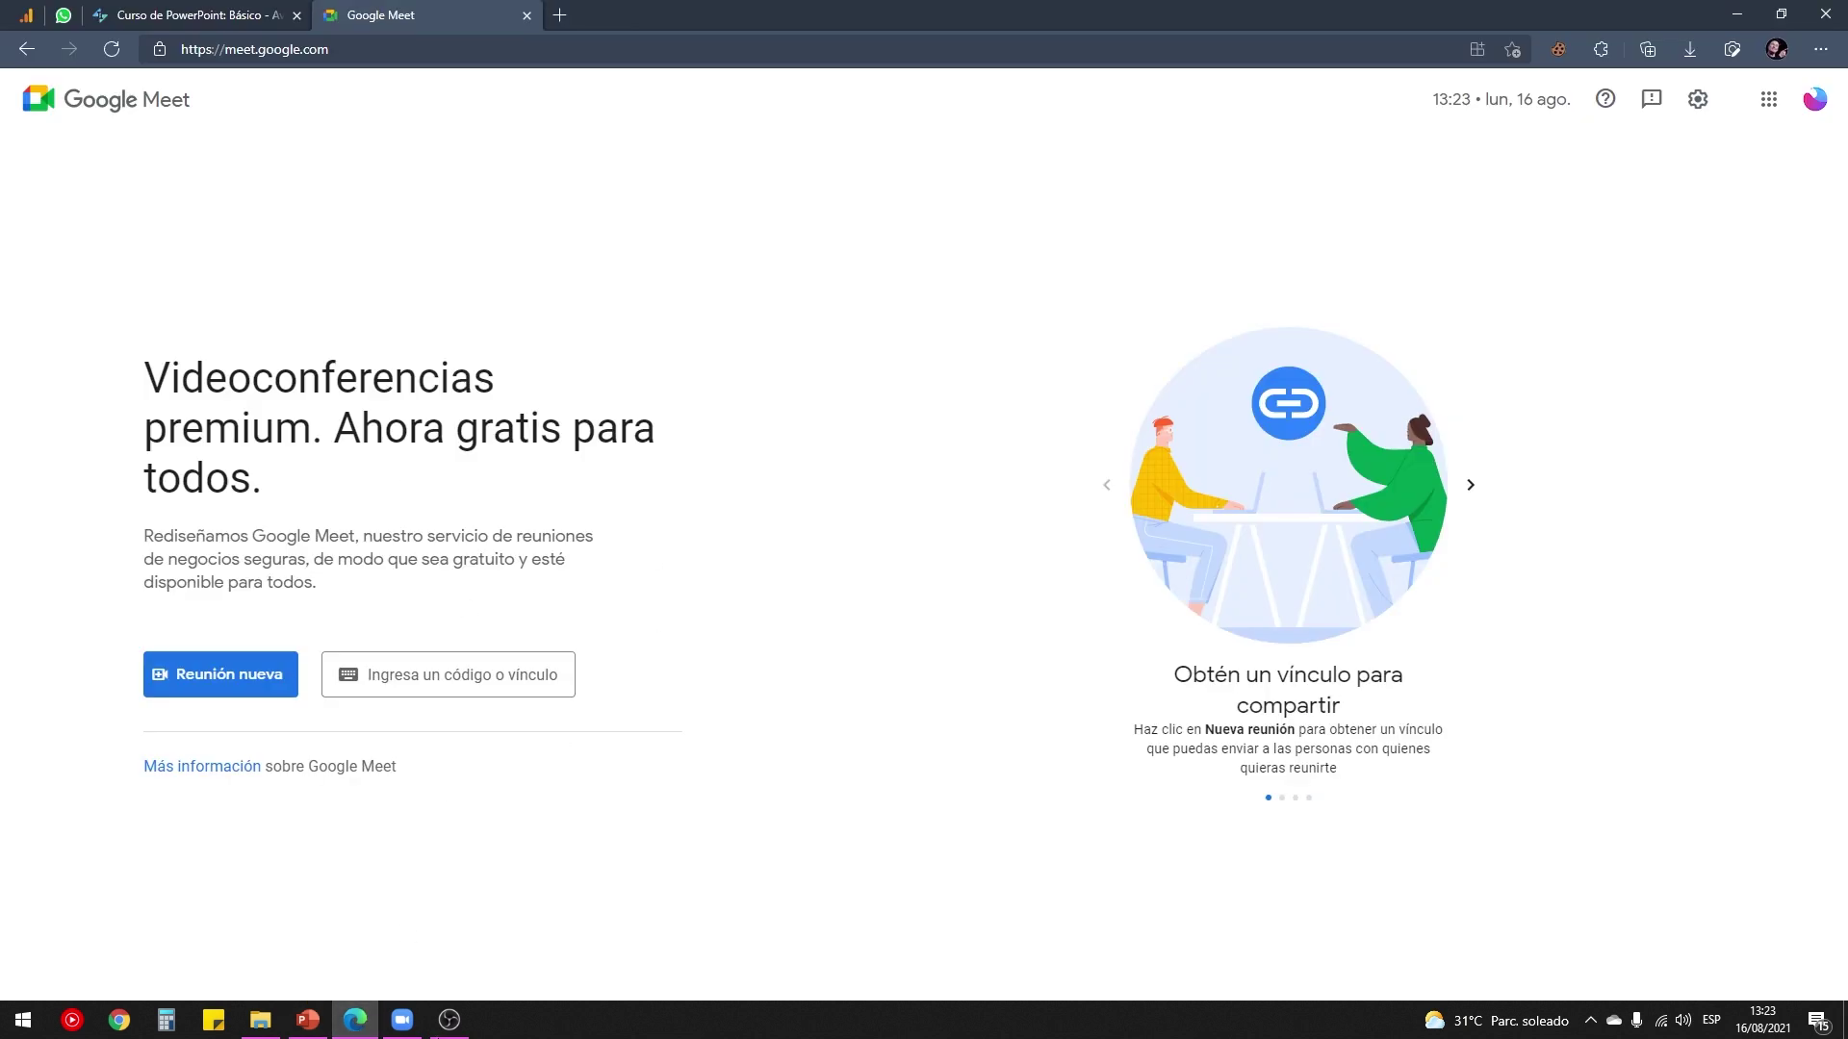
Step: Briefly open Zoom, return to Google Meet, and start an instant meeting from Reunión nueva
click(404, 1021)
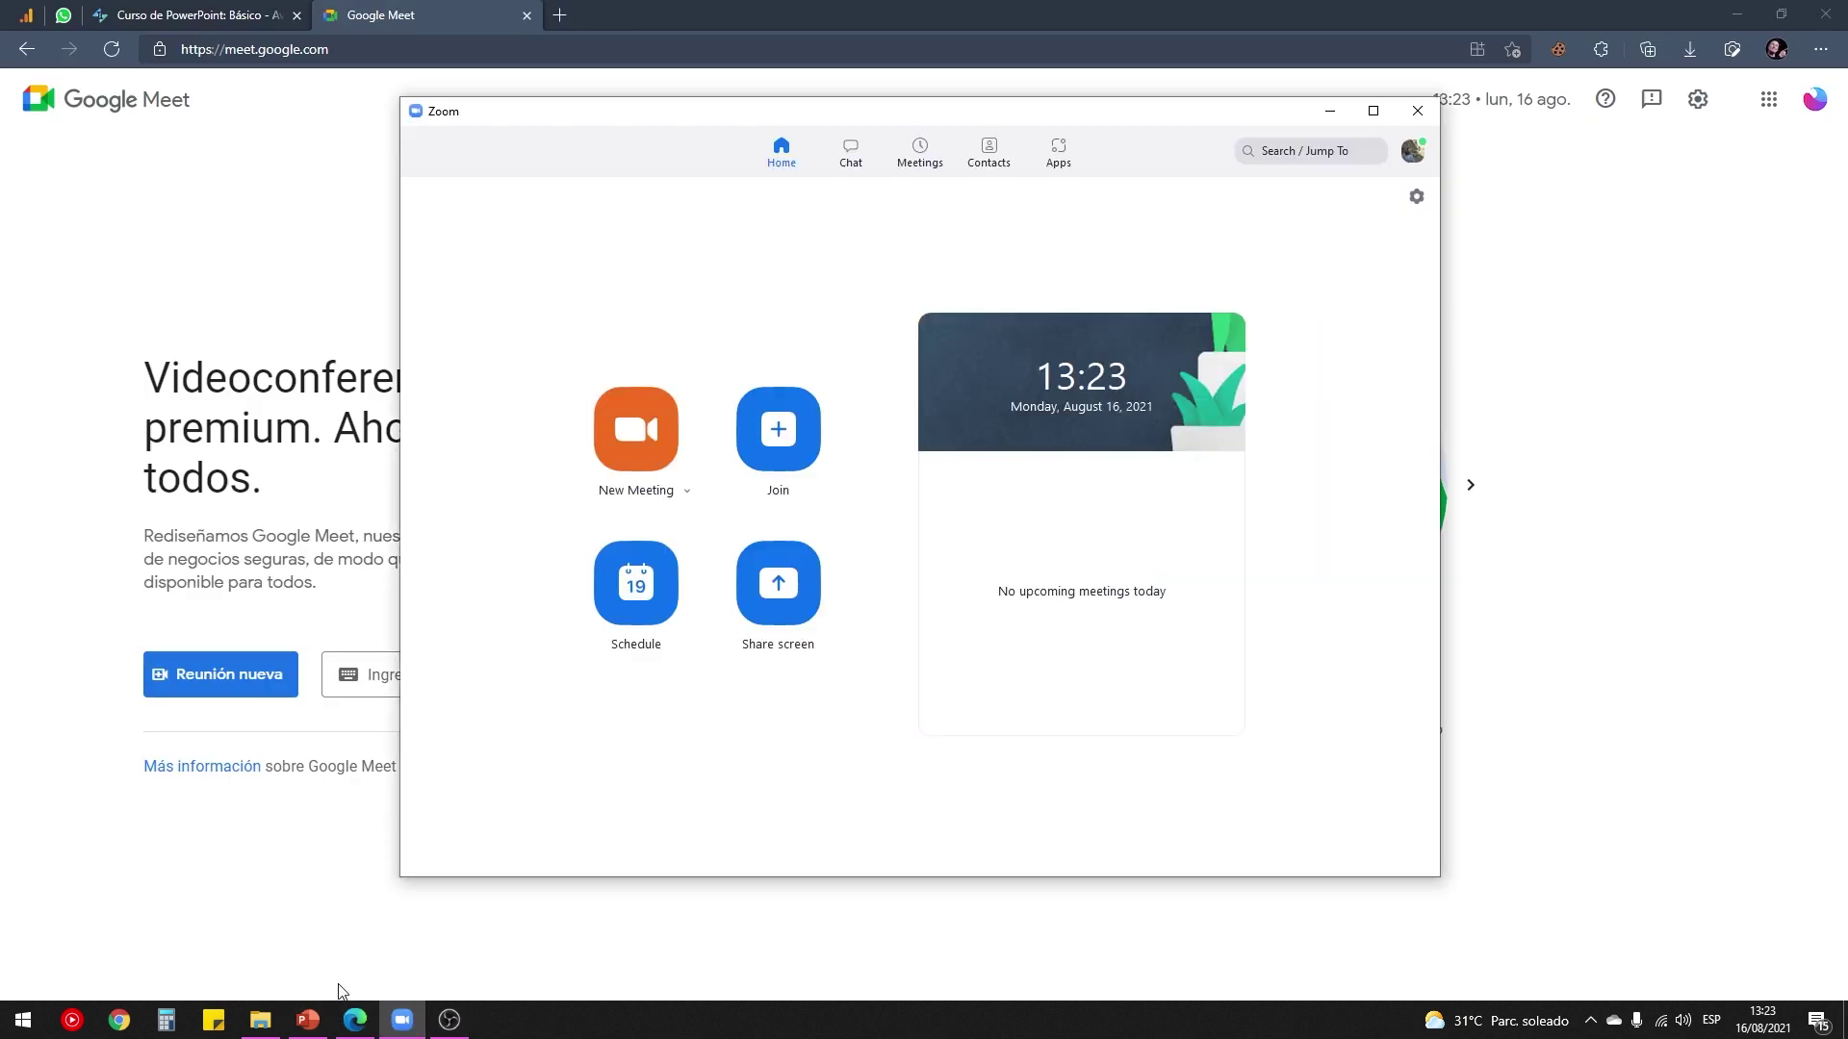
click(355, 1015)
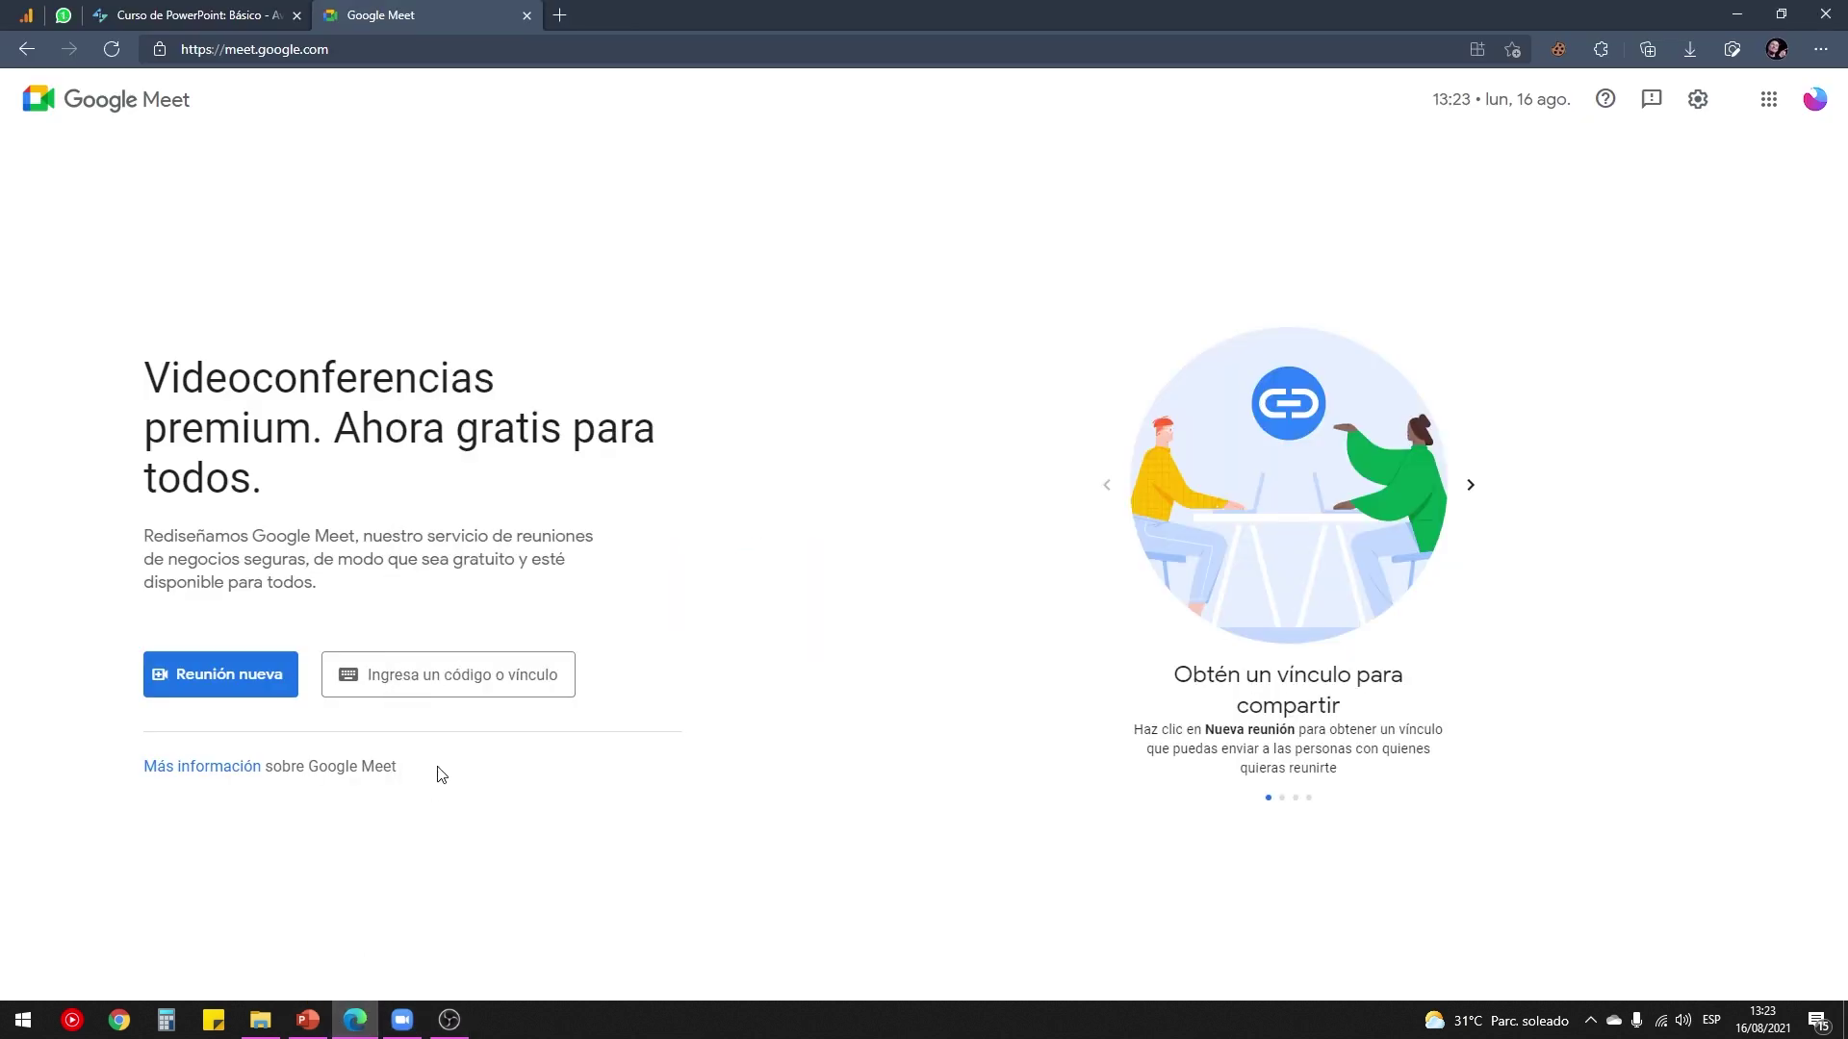
click(320, 1027)
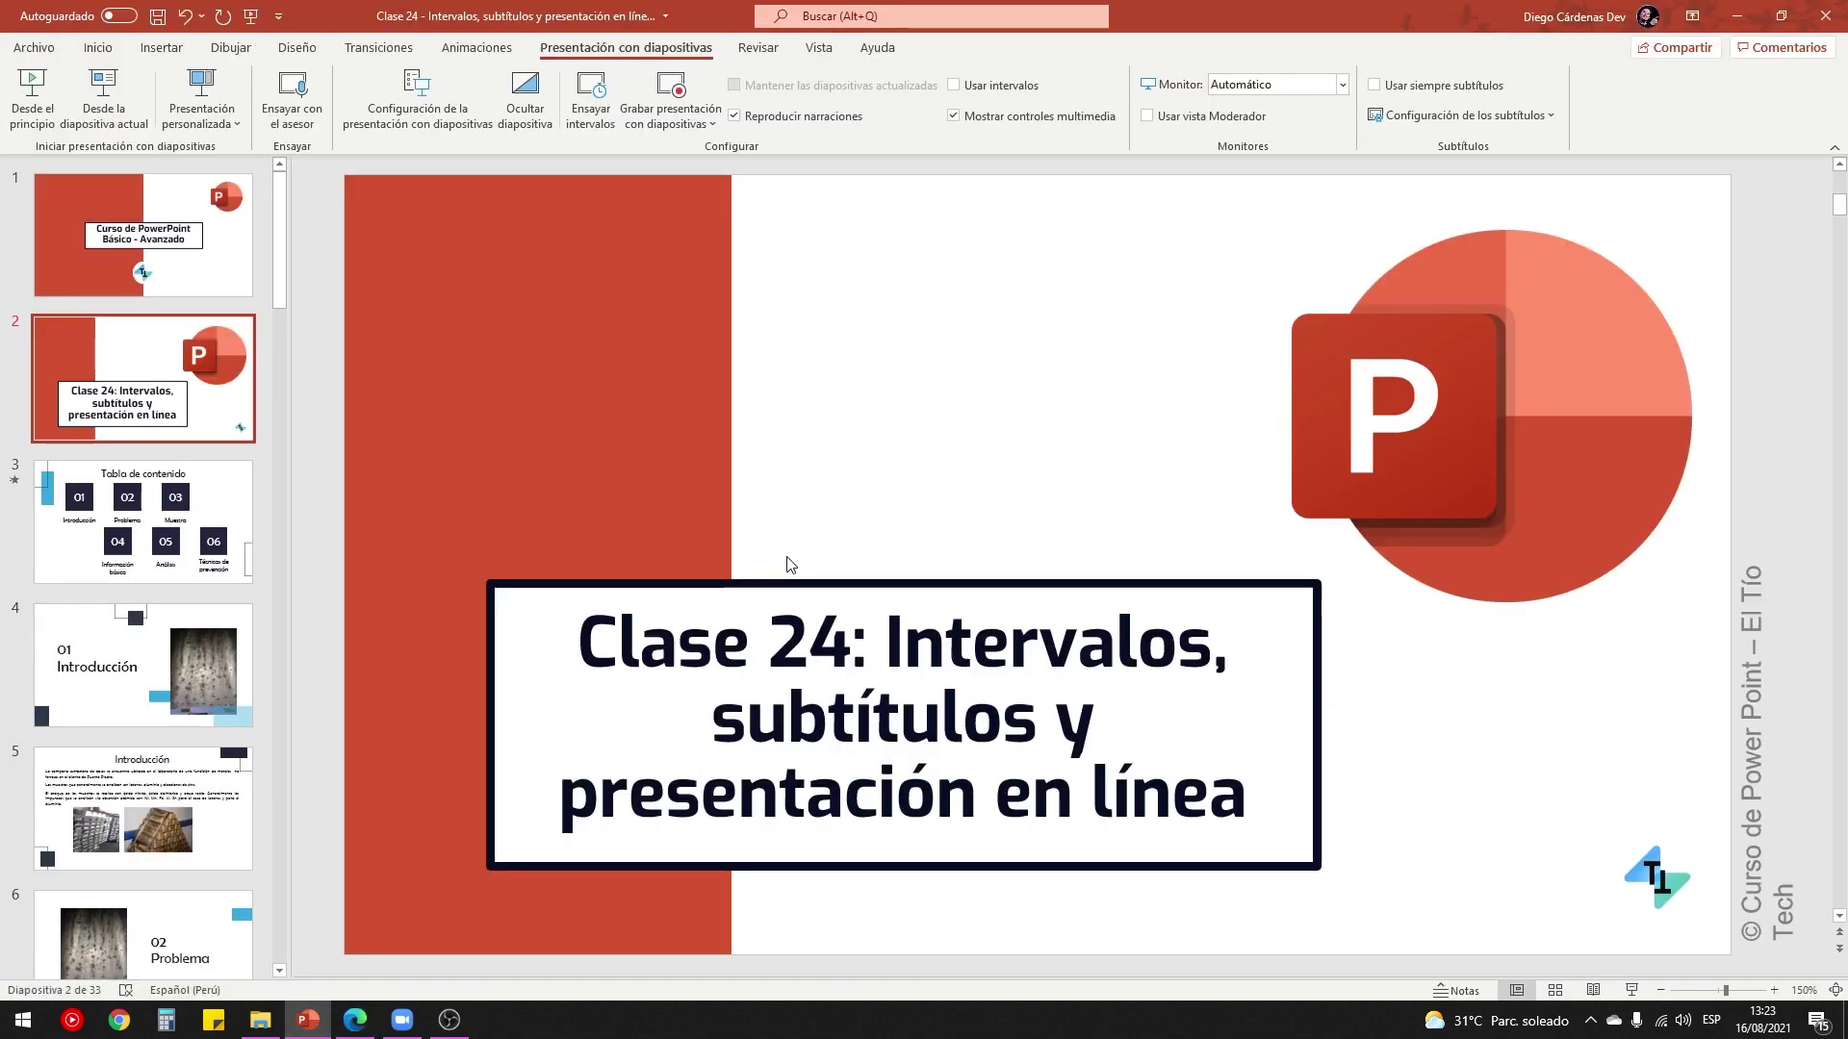
click(356, 1020)
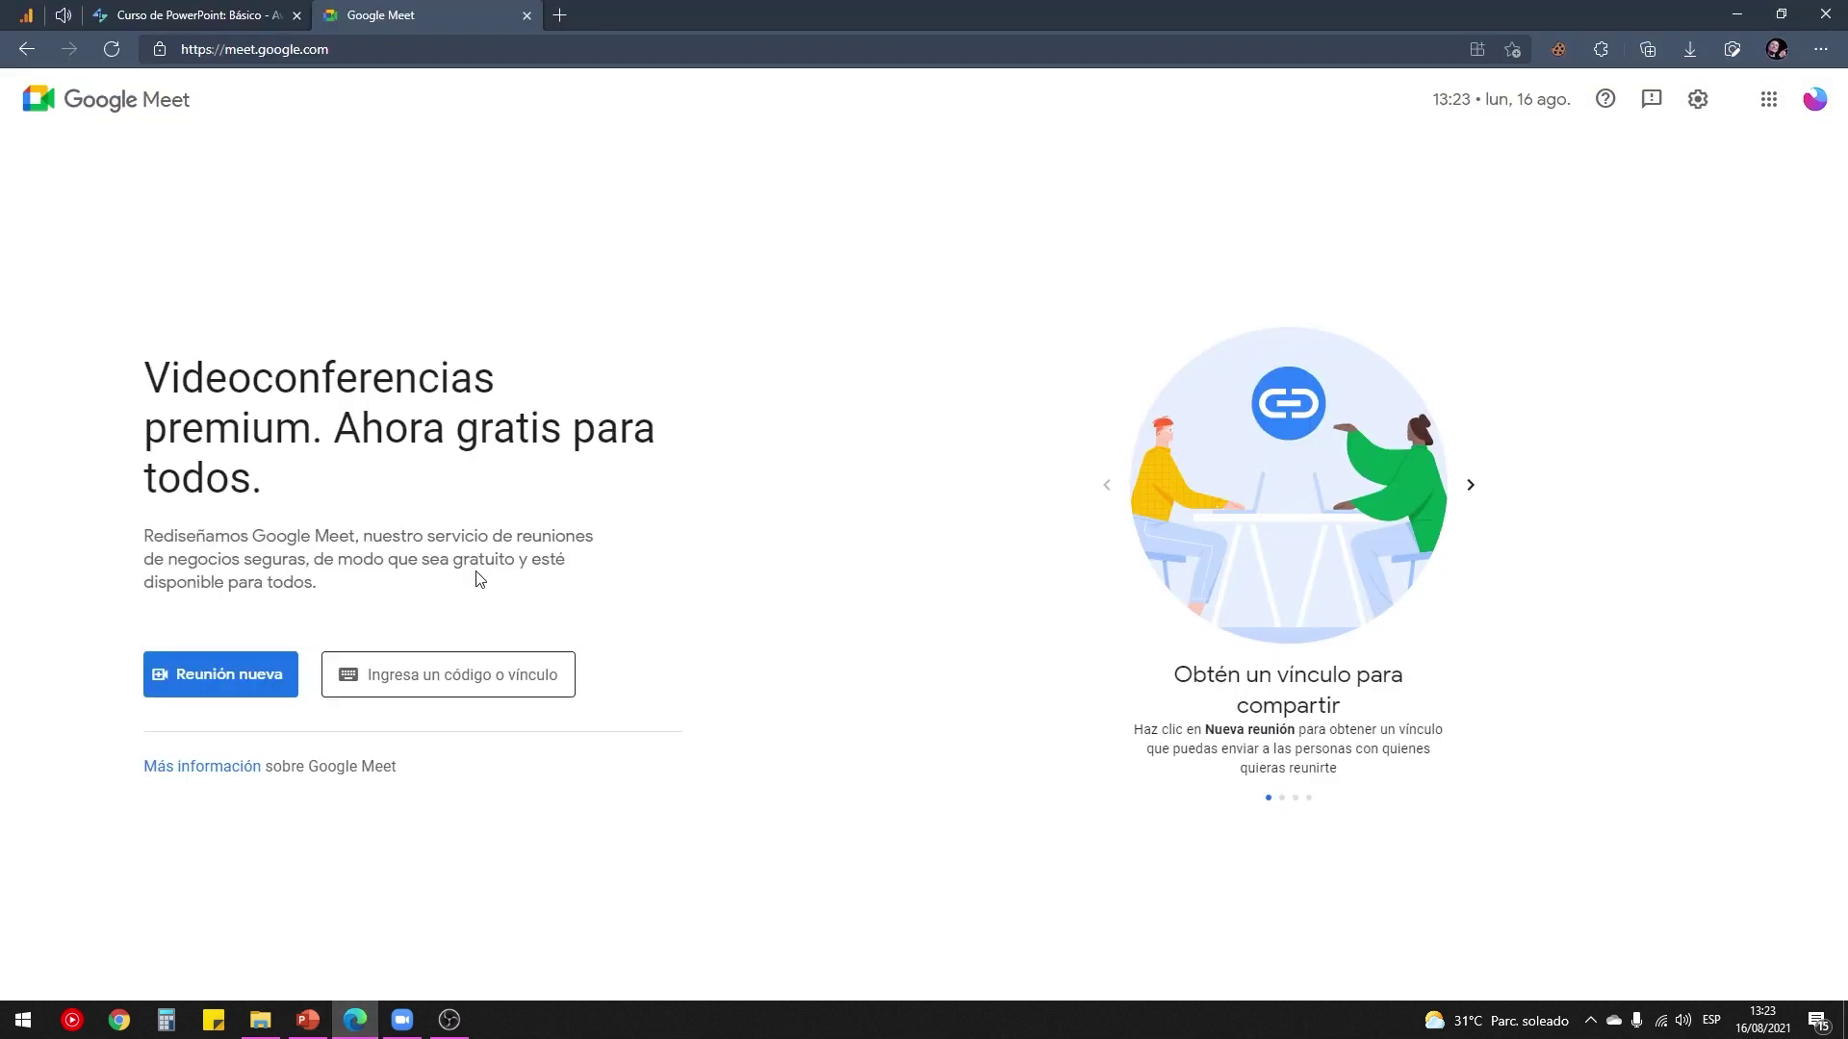
click(240, 681)
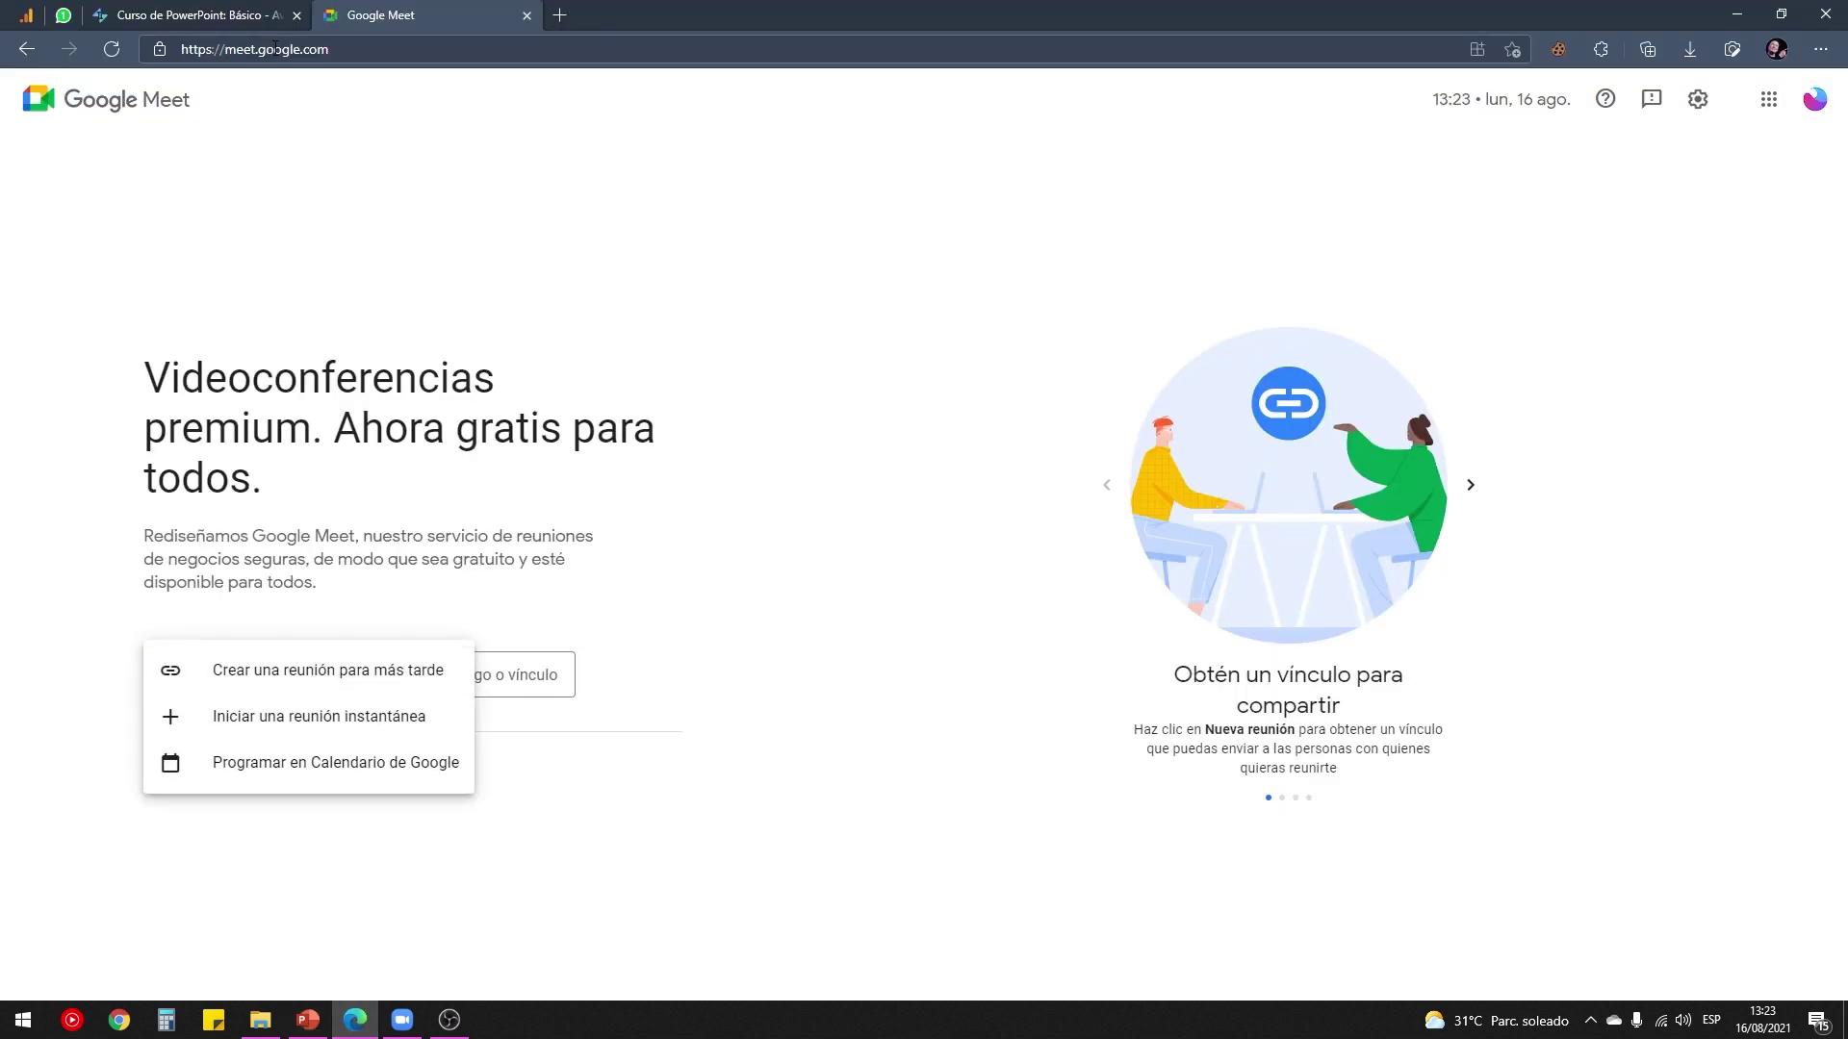
click(284, 718)
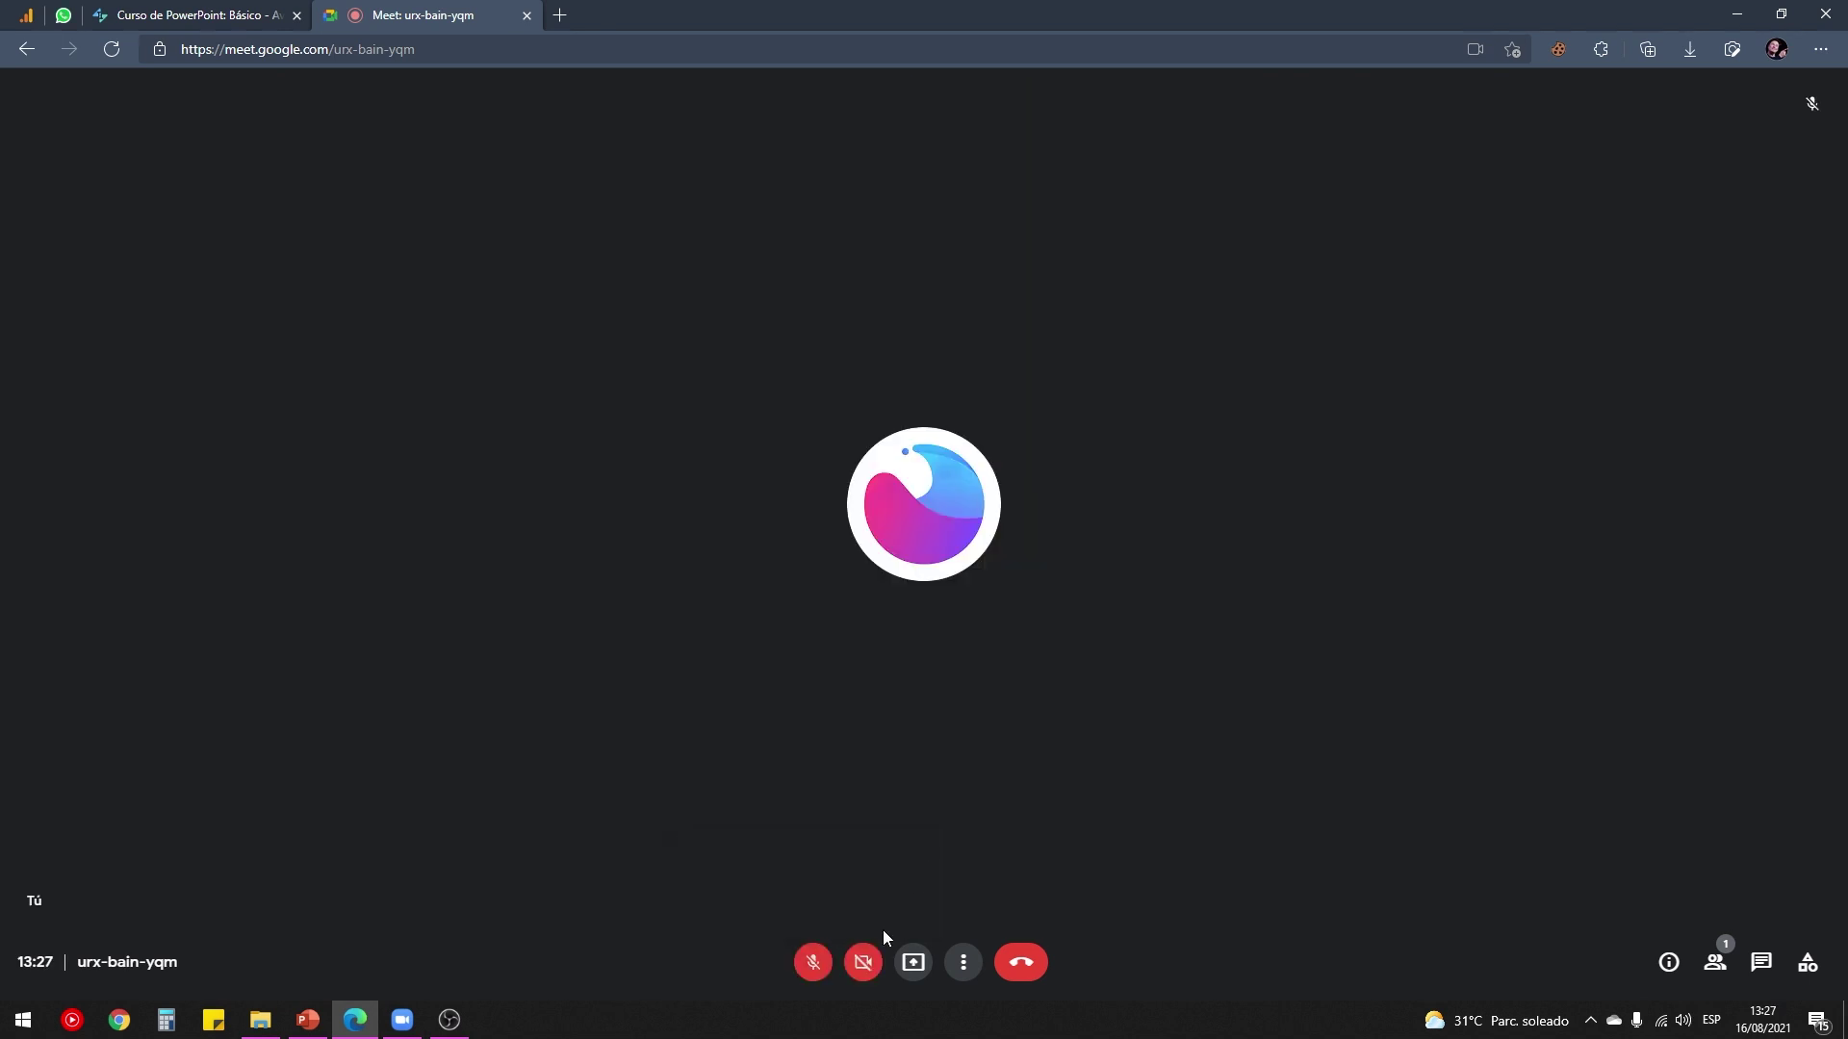
Step: Present the Clase 24 PowerPoint window to the meeting via Presentar ahora > Una ventana
click(913, 963)
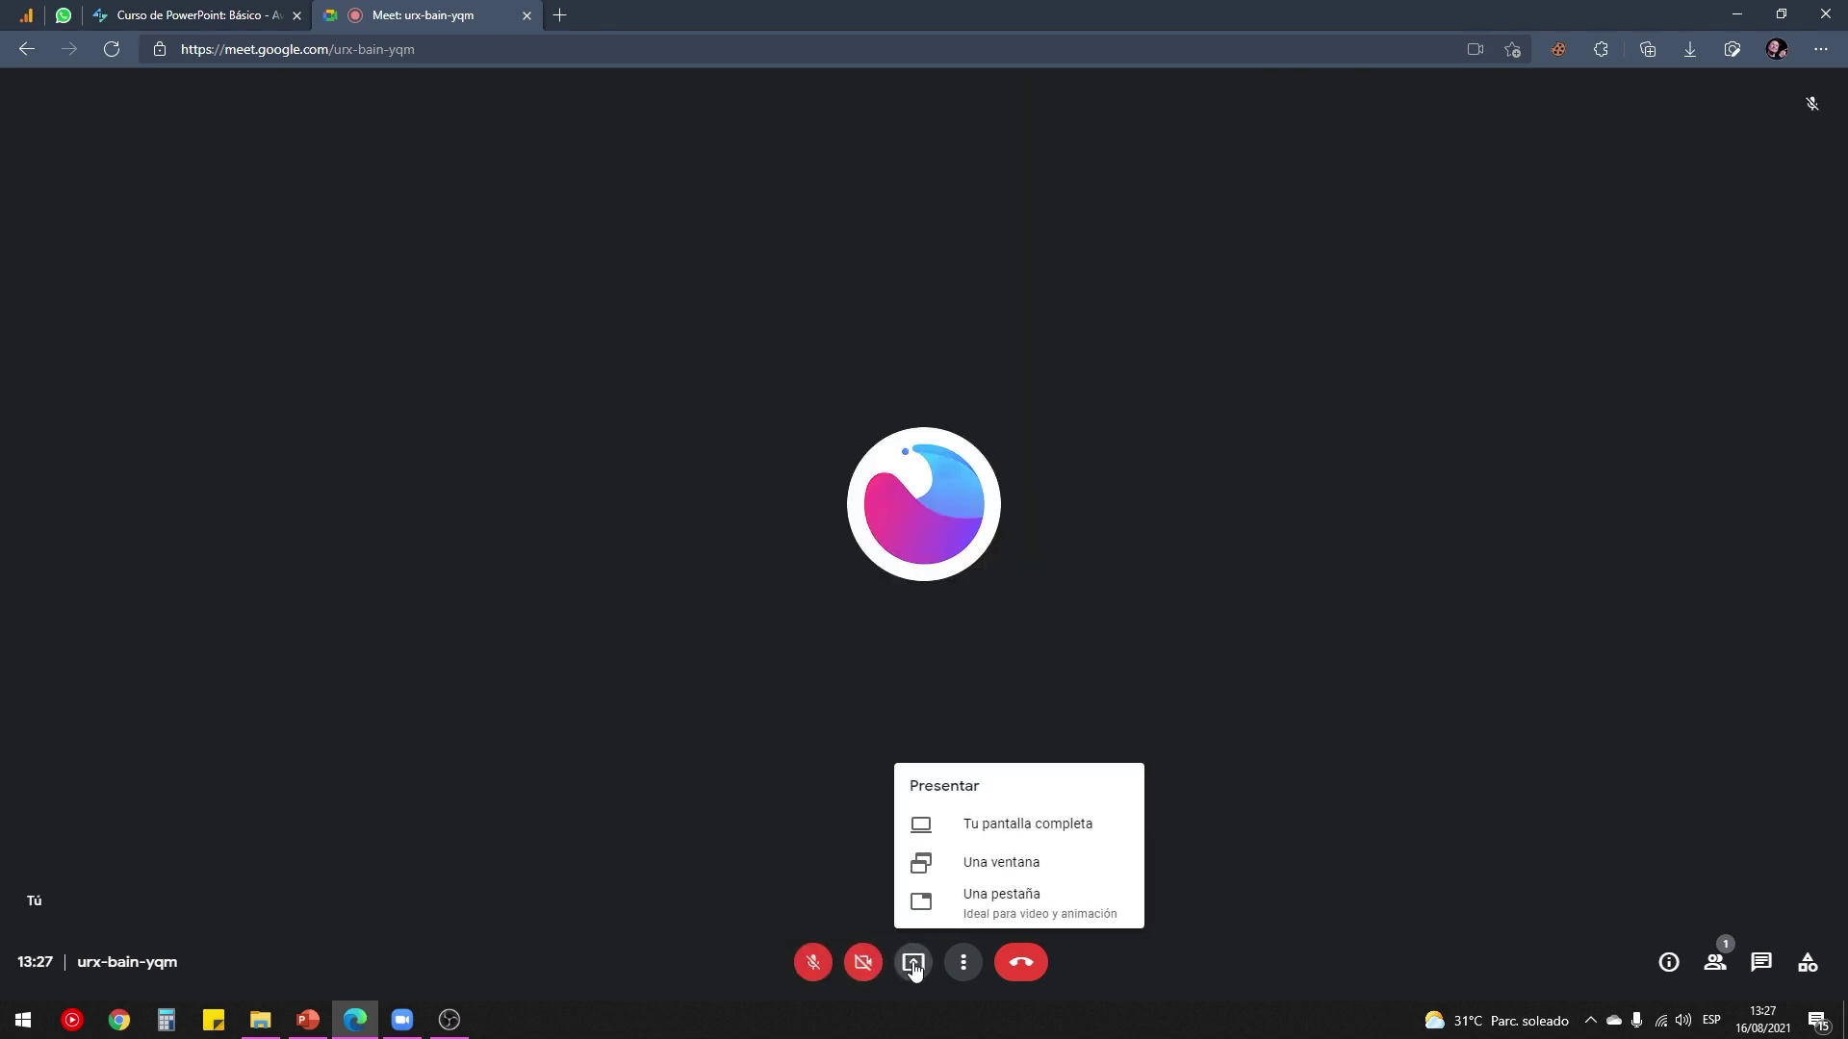
click(1001, 874)
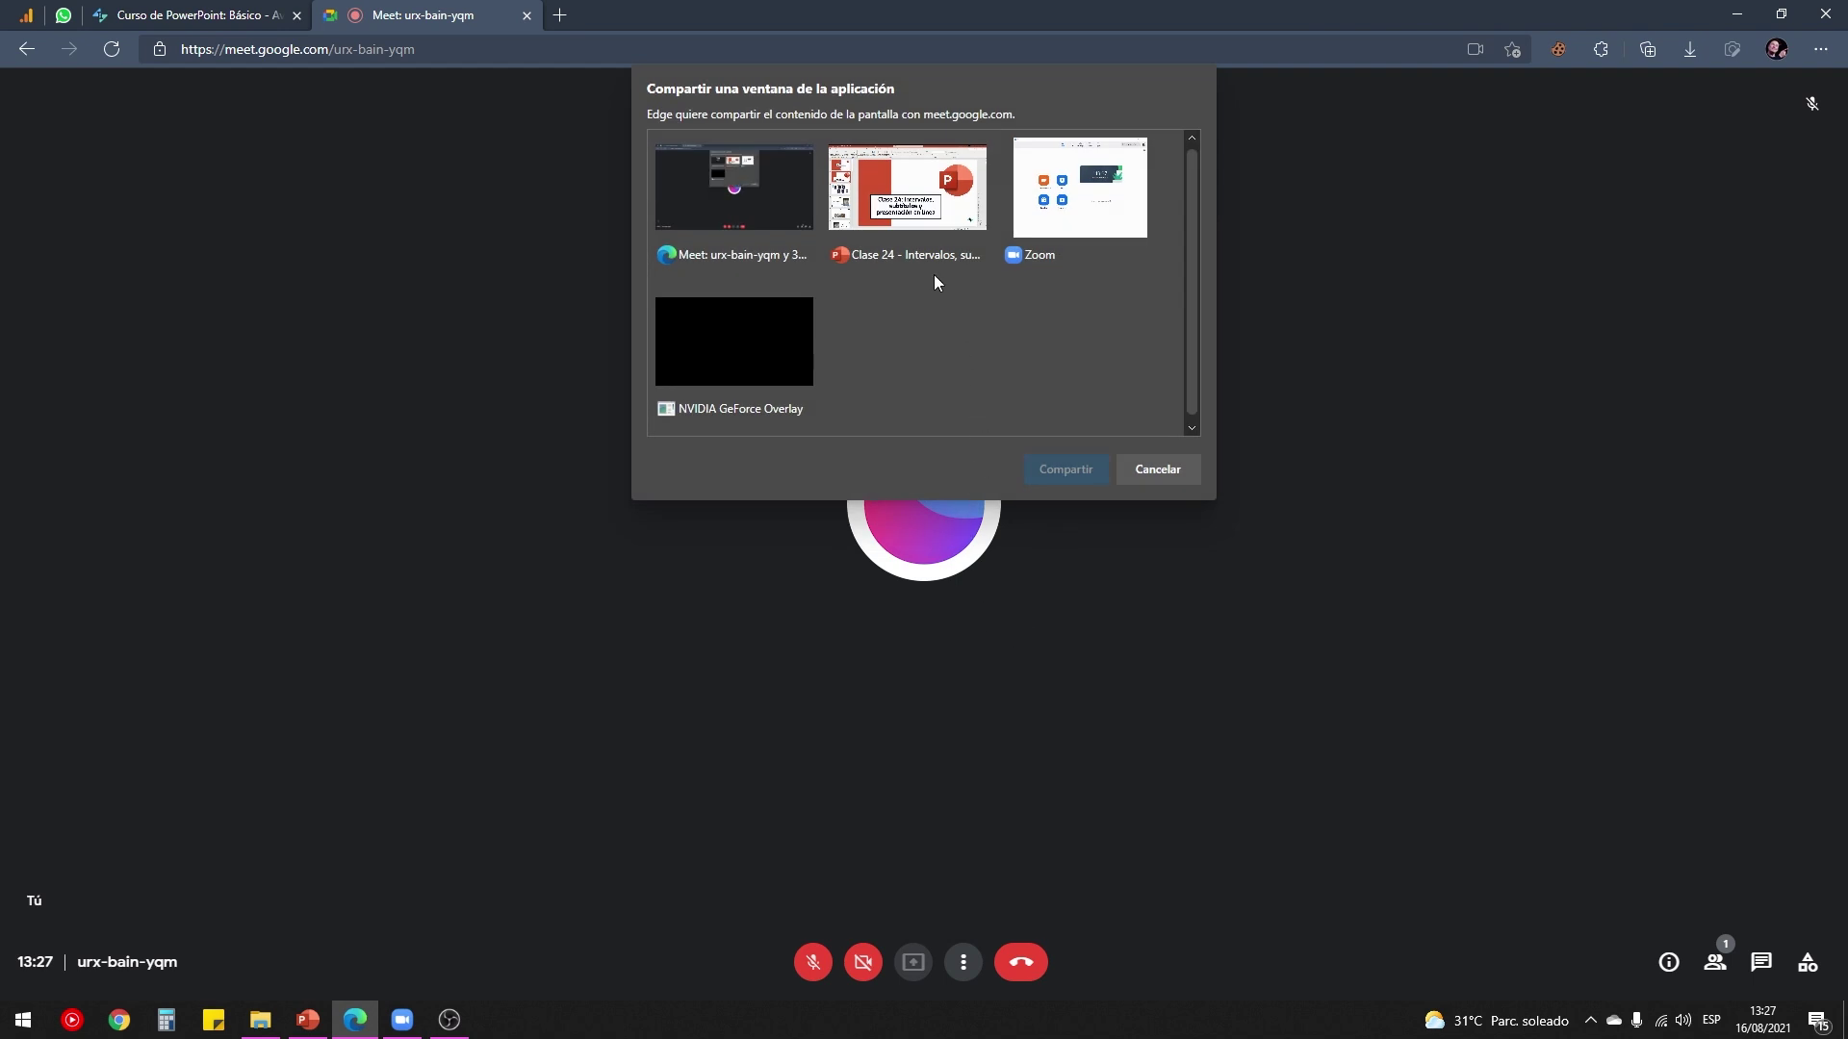
click(933, 223)
click(1068, 470)
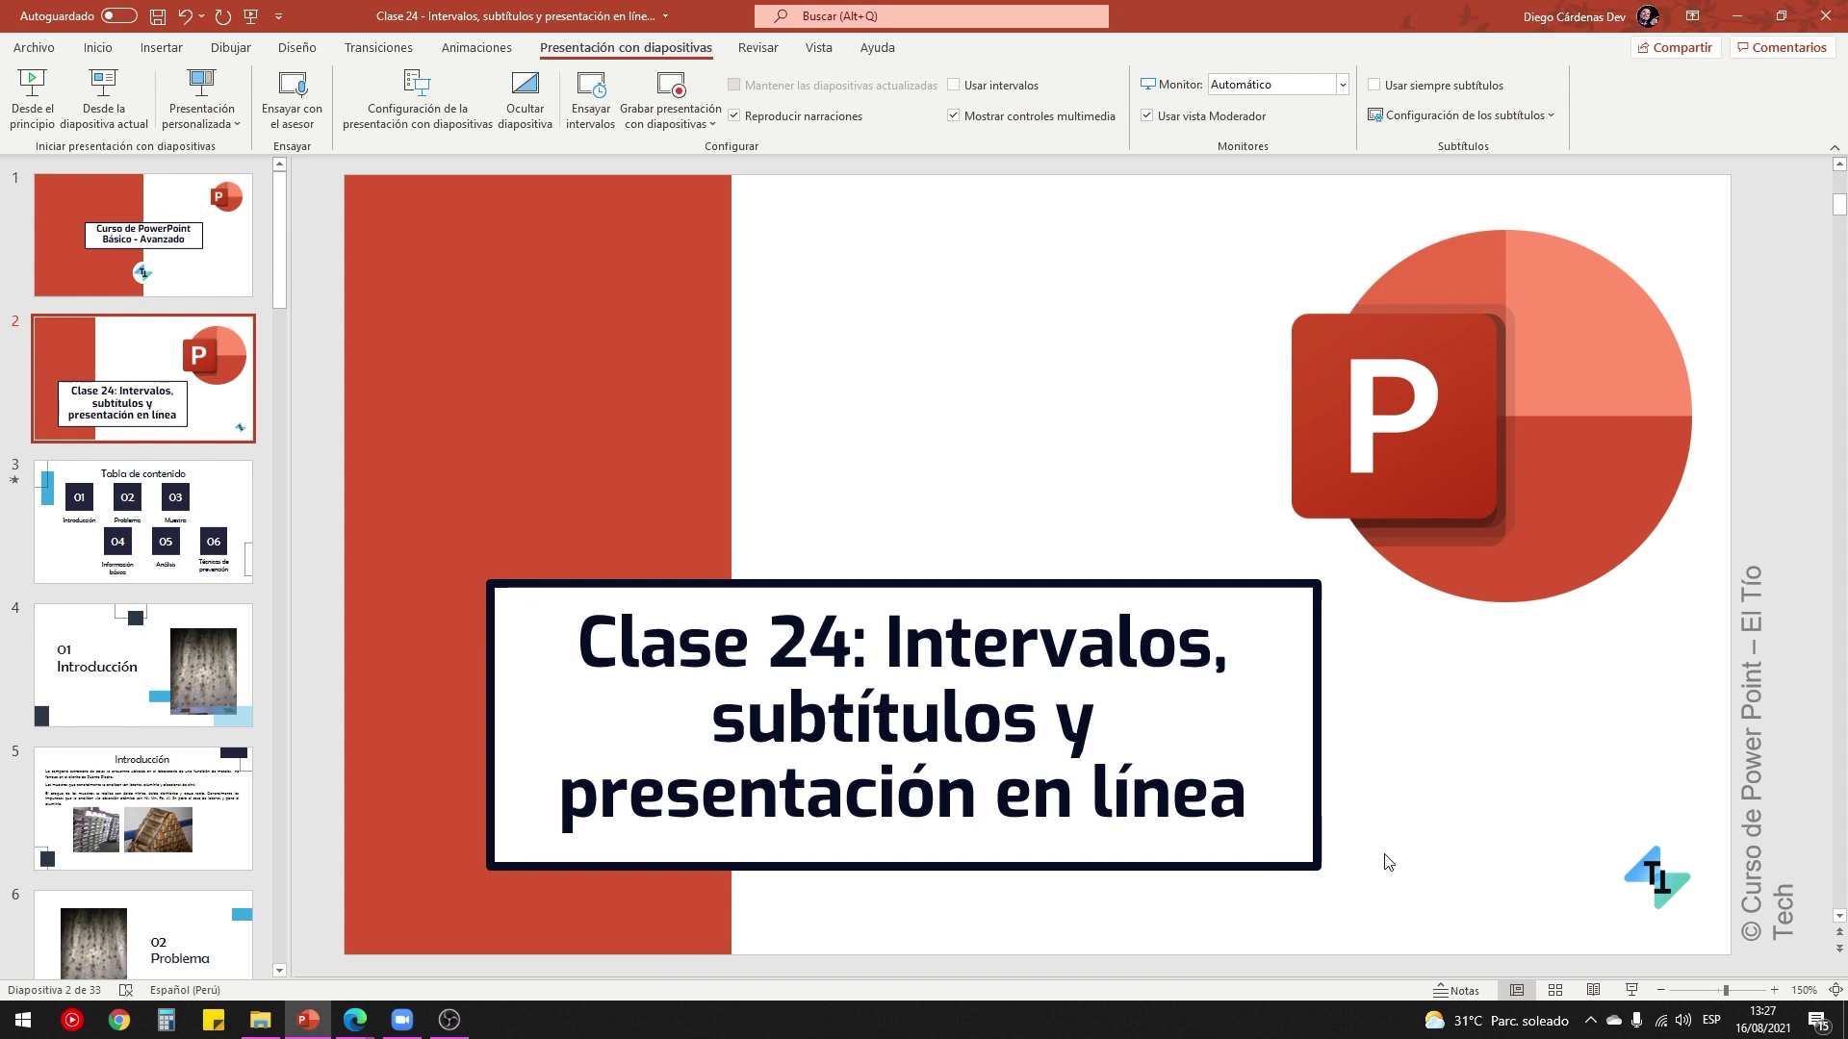
Step: Start the show from the current slide in presenter view, then open and dismiss the pen options
click(1631, 990)
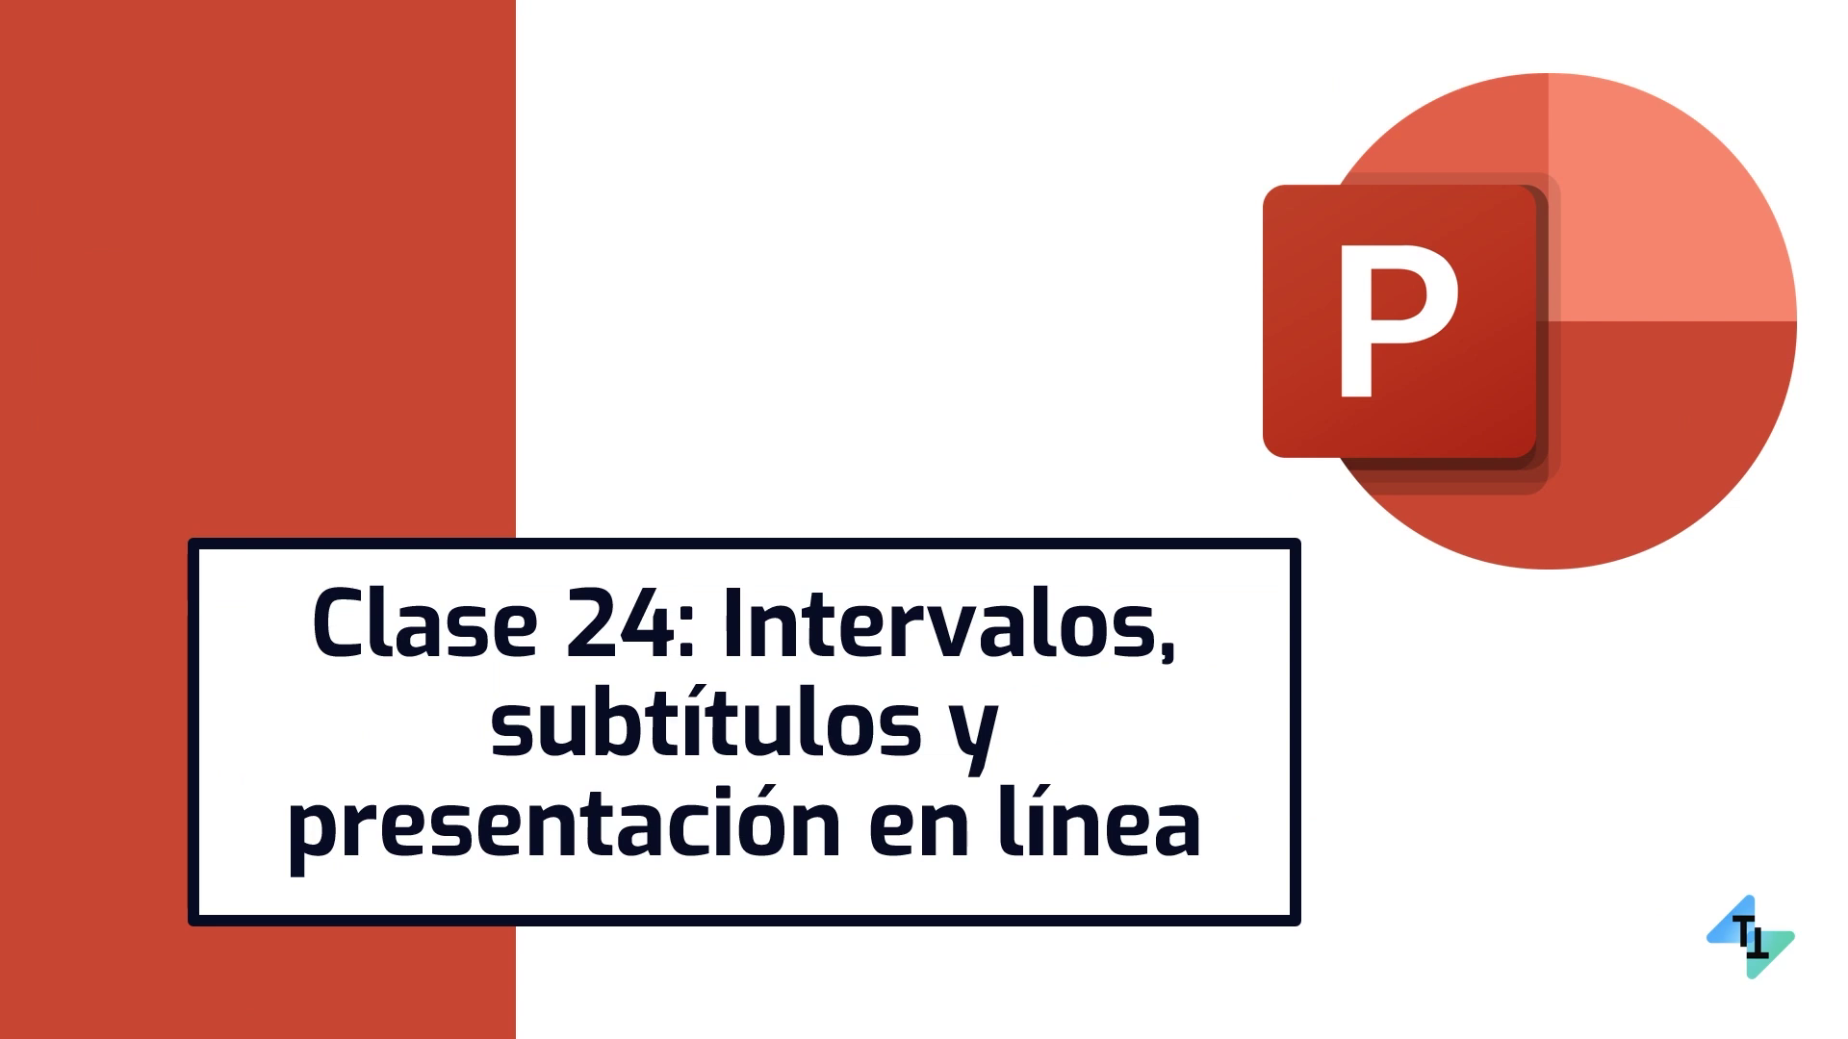
click(236, 1022)
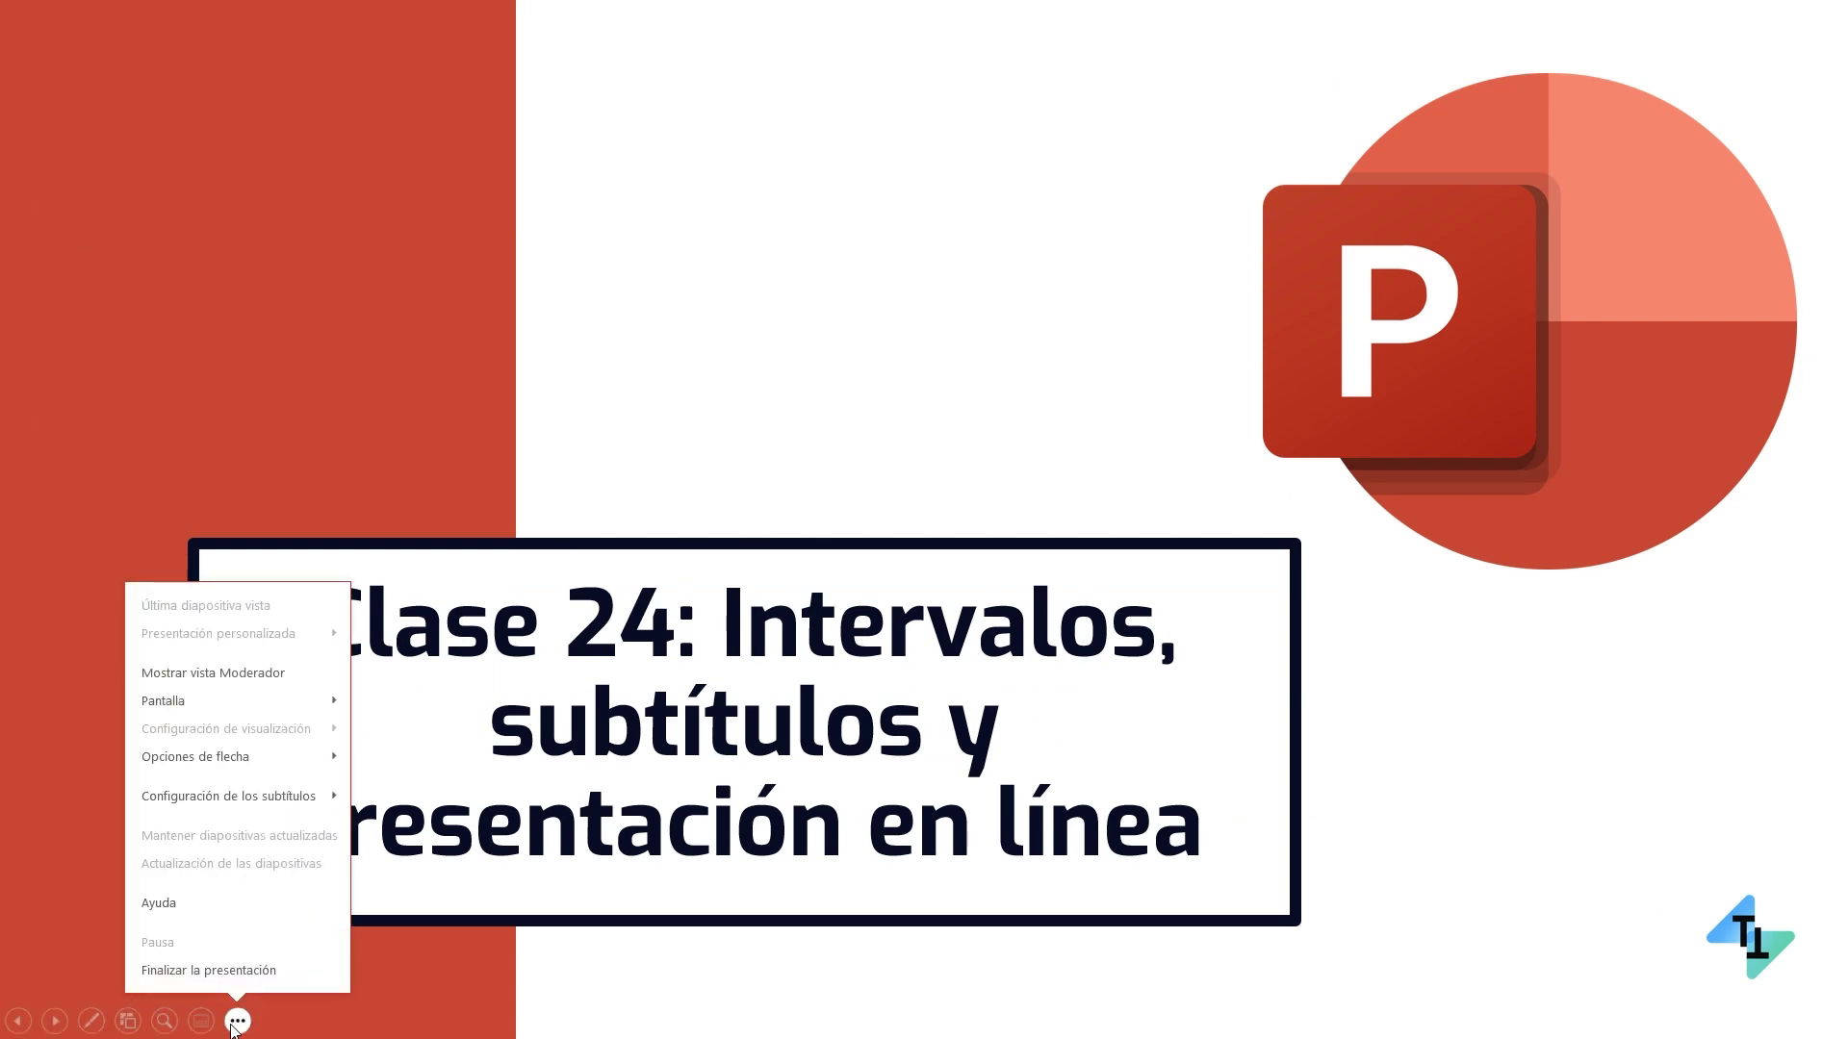
click(238, 673)
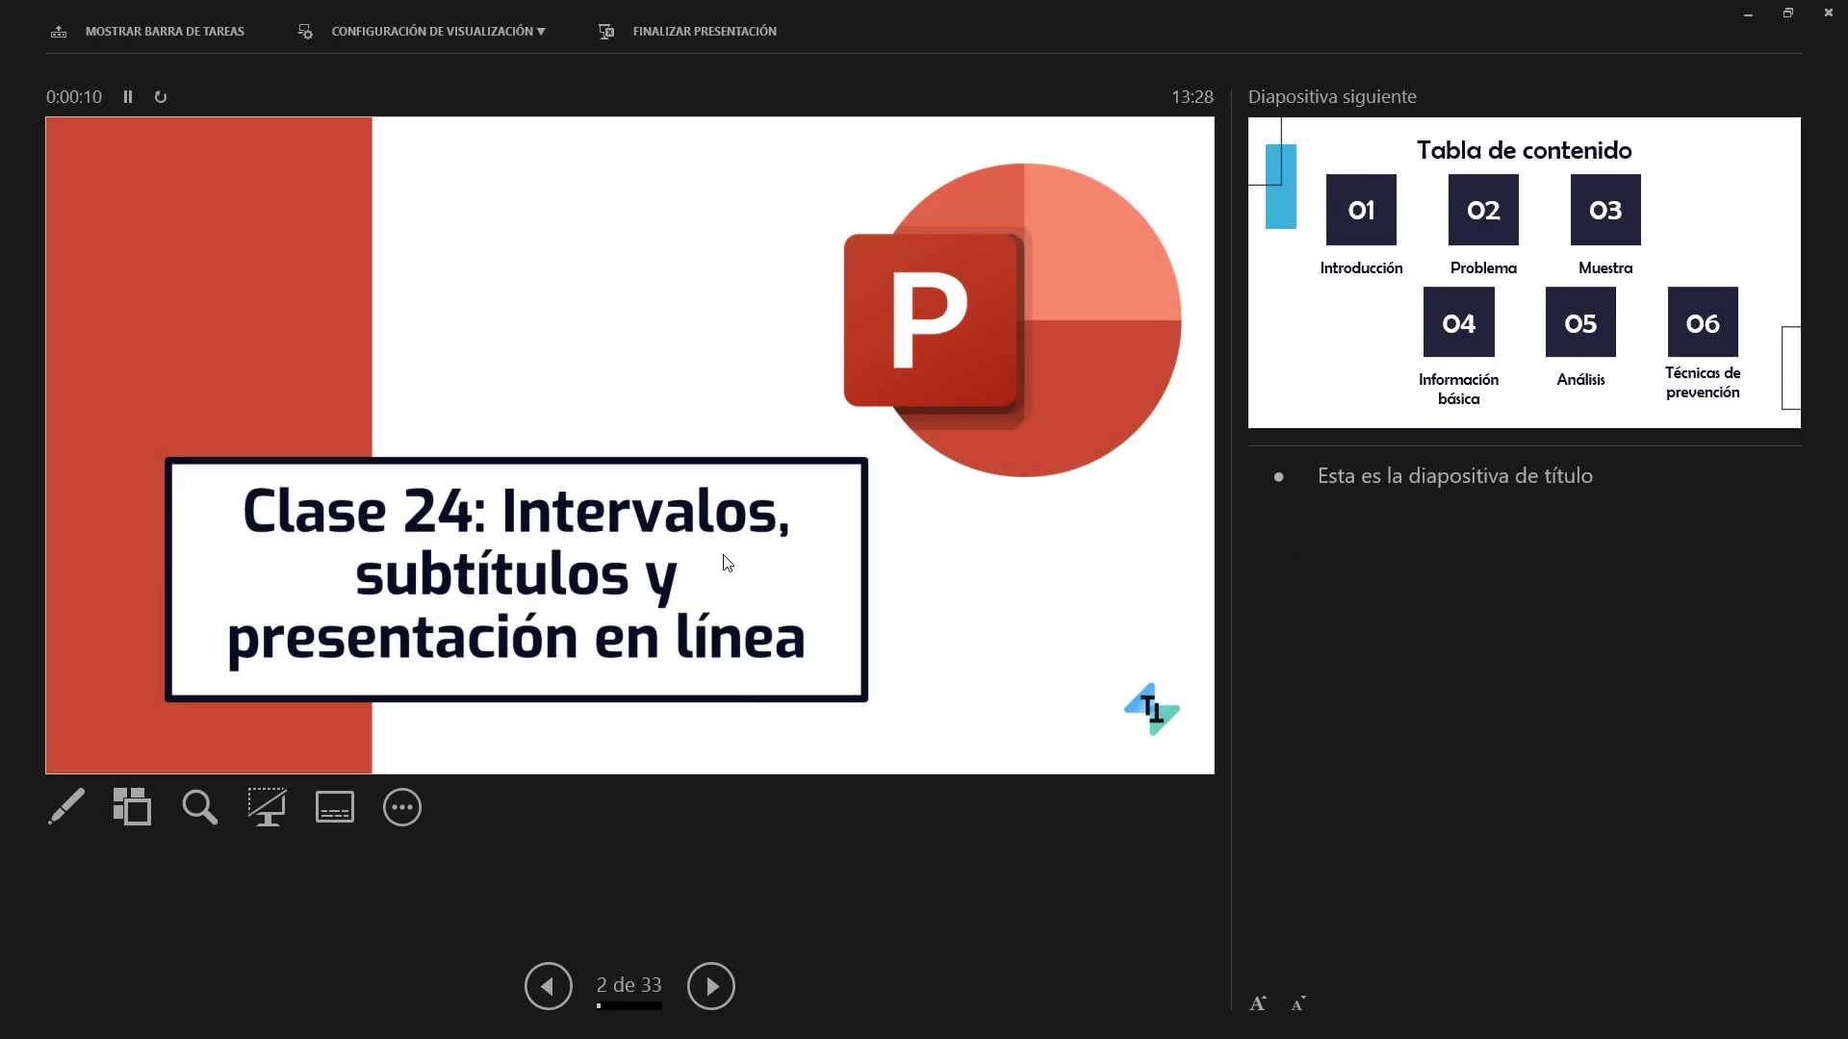
click(65, 807)
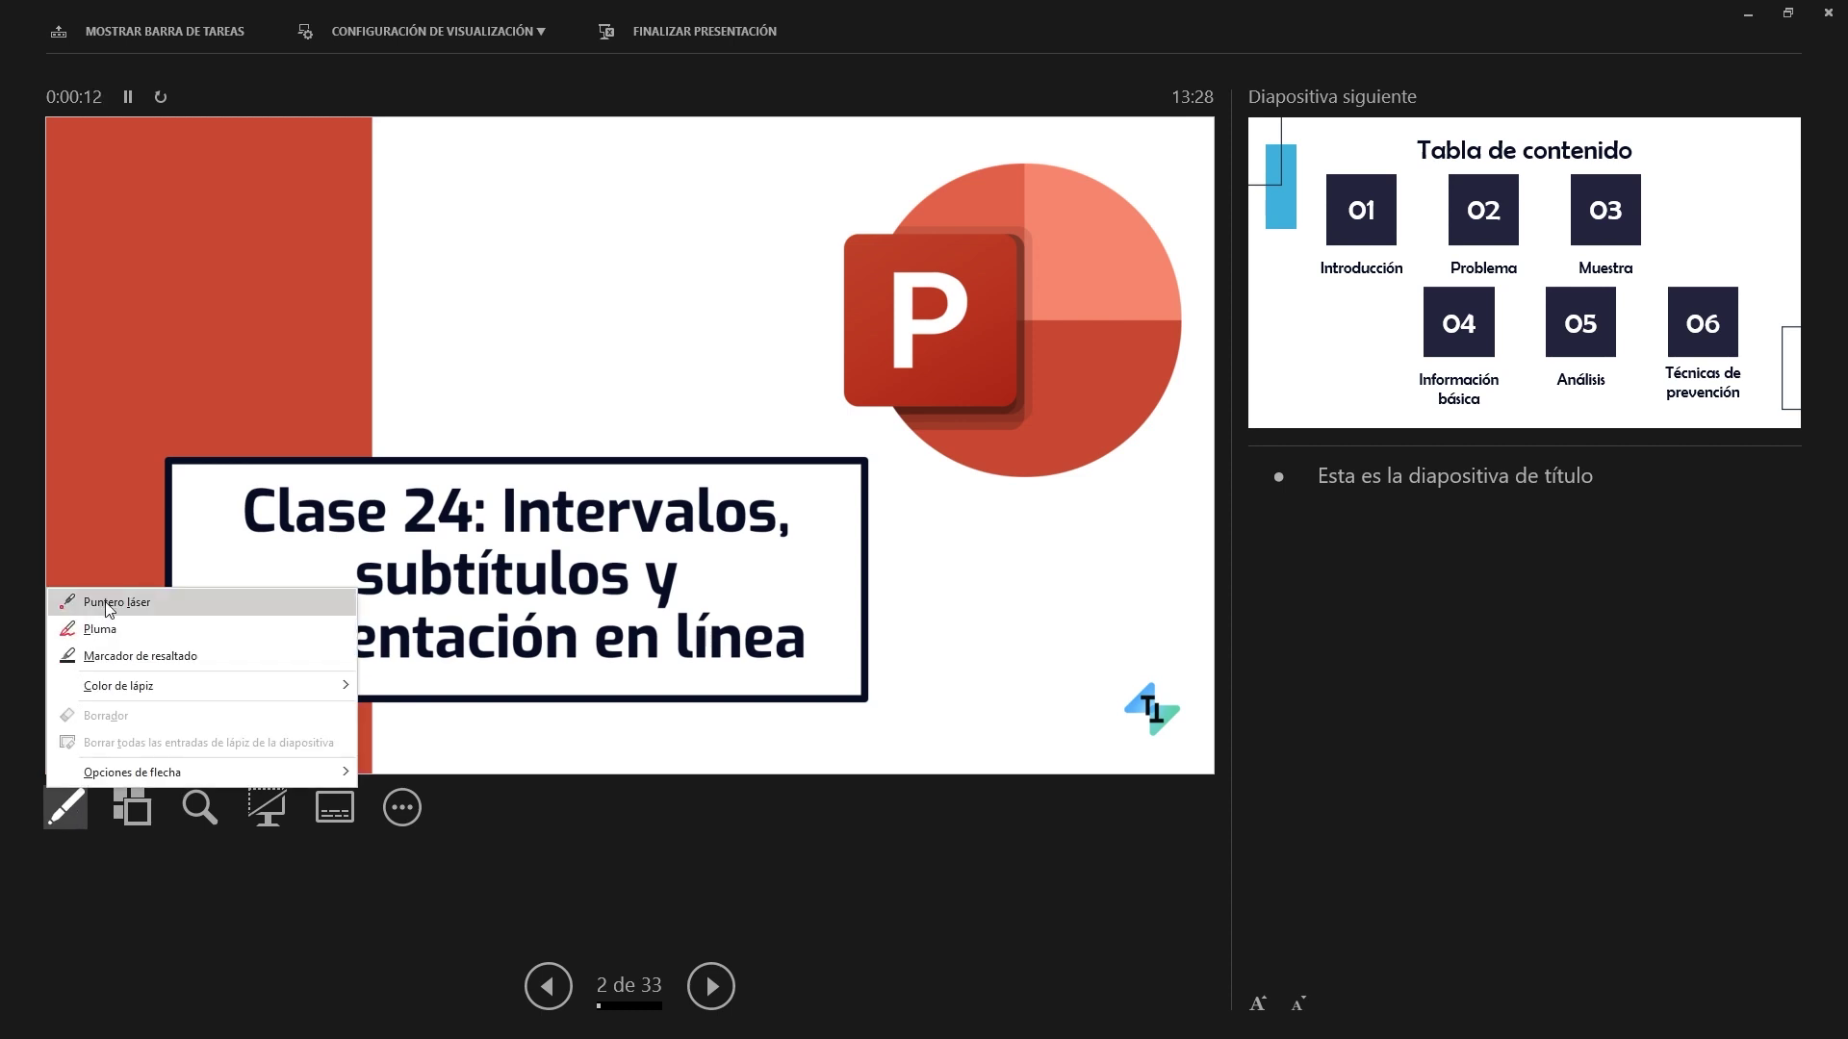
key(Escape)
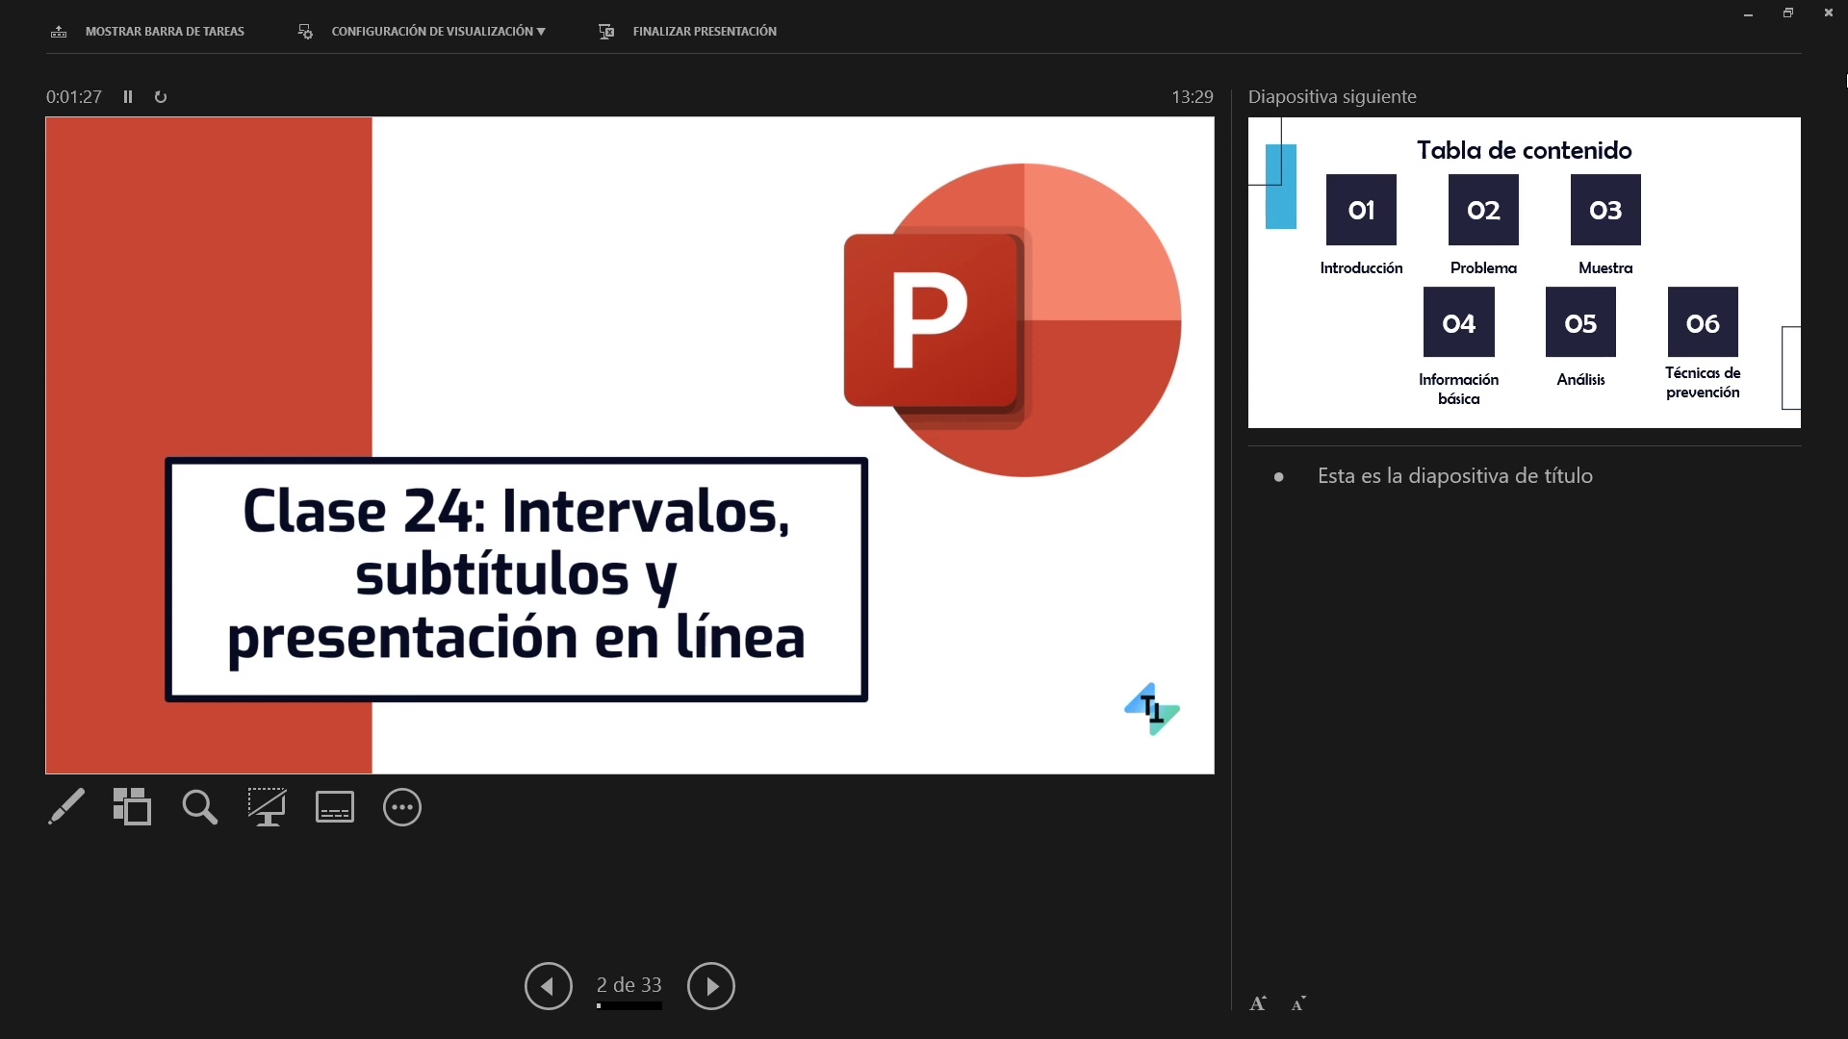
Step: End presenter view and share the Clase 24 PowerPoint window again in Google Meet via Una ventana
click(1826, 12)
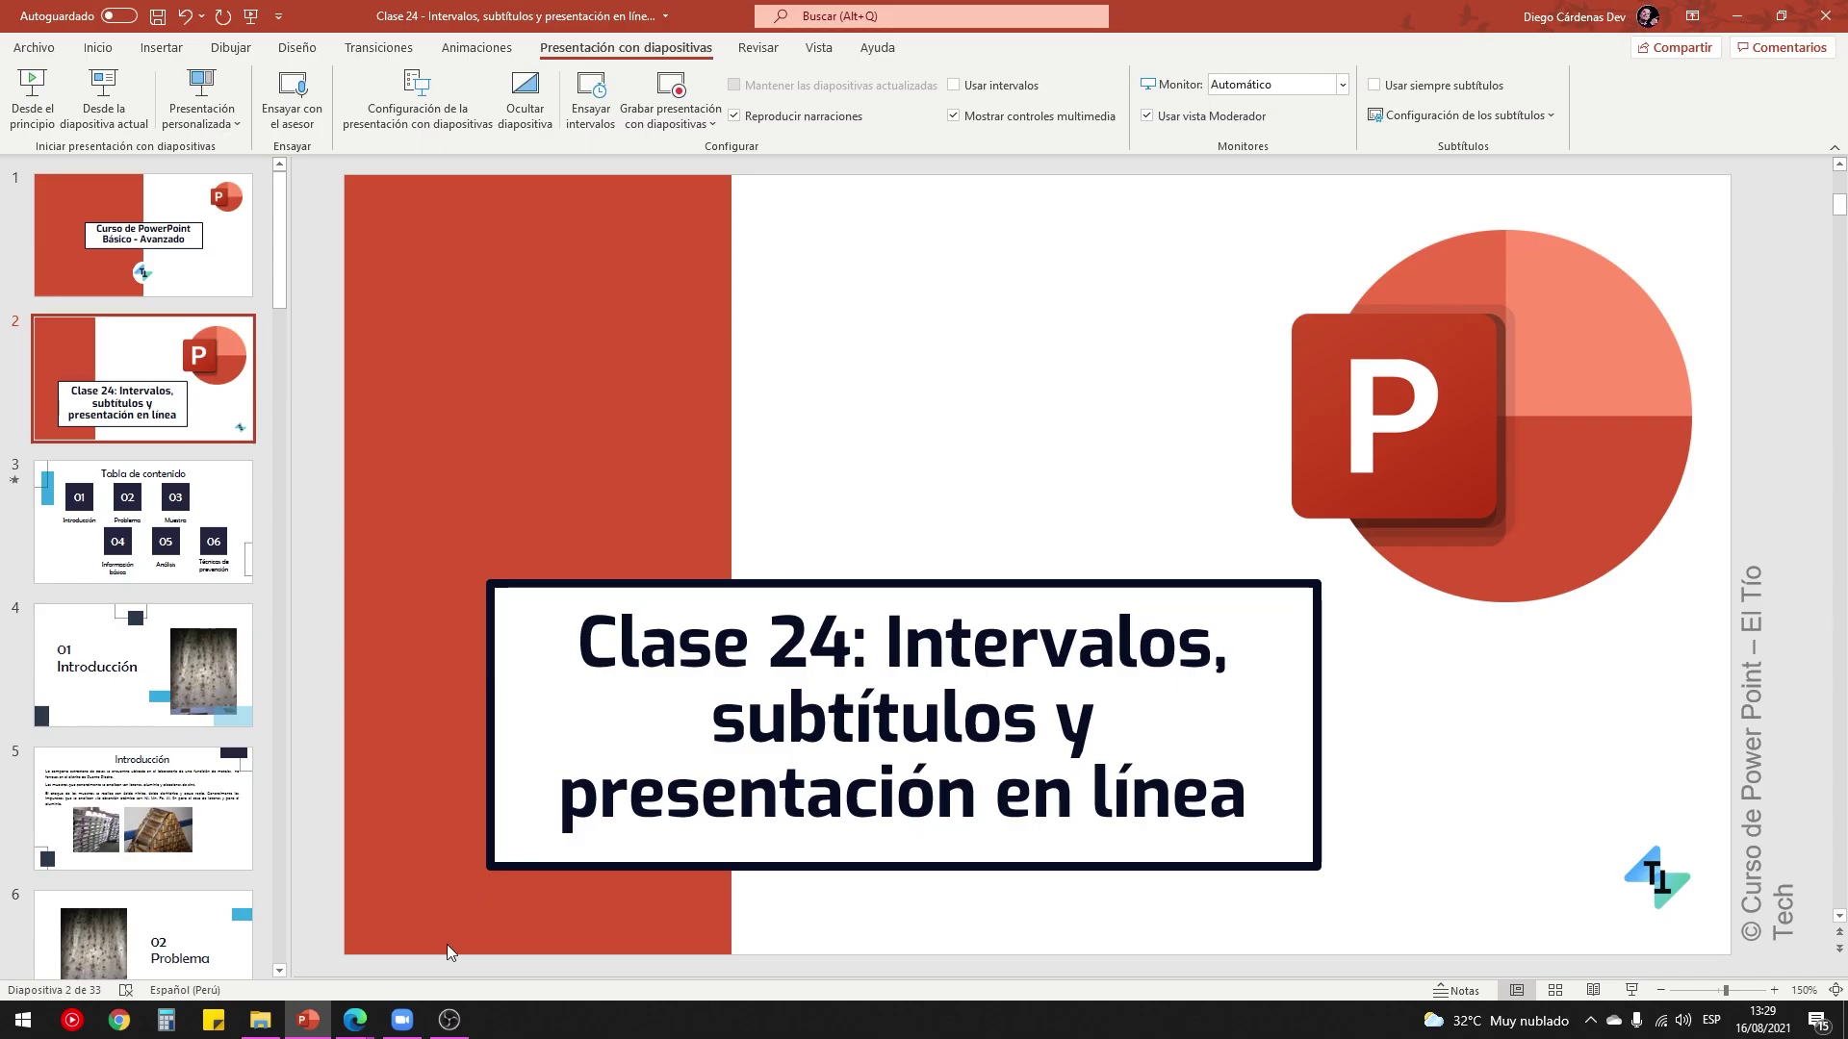
click(302, 966)
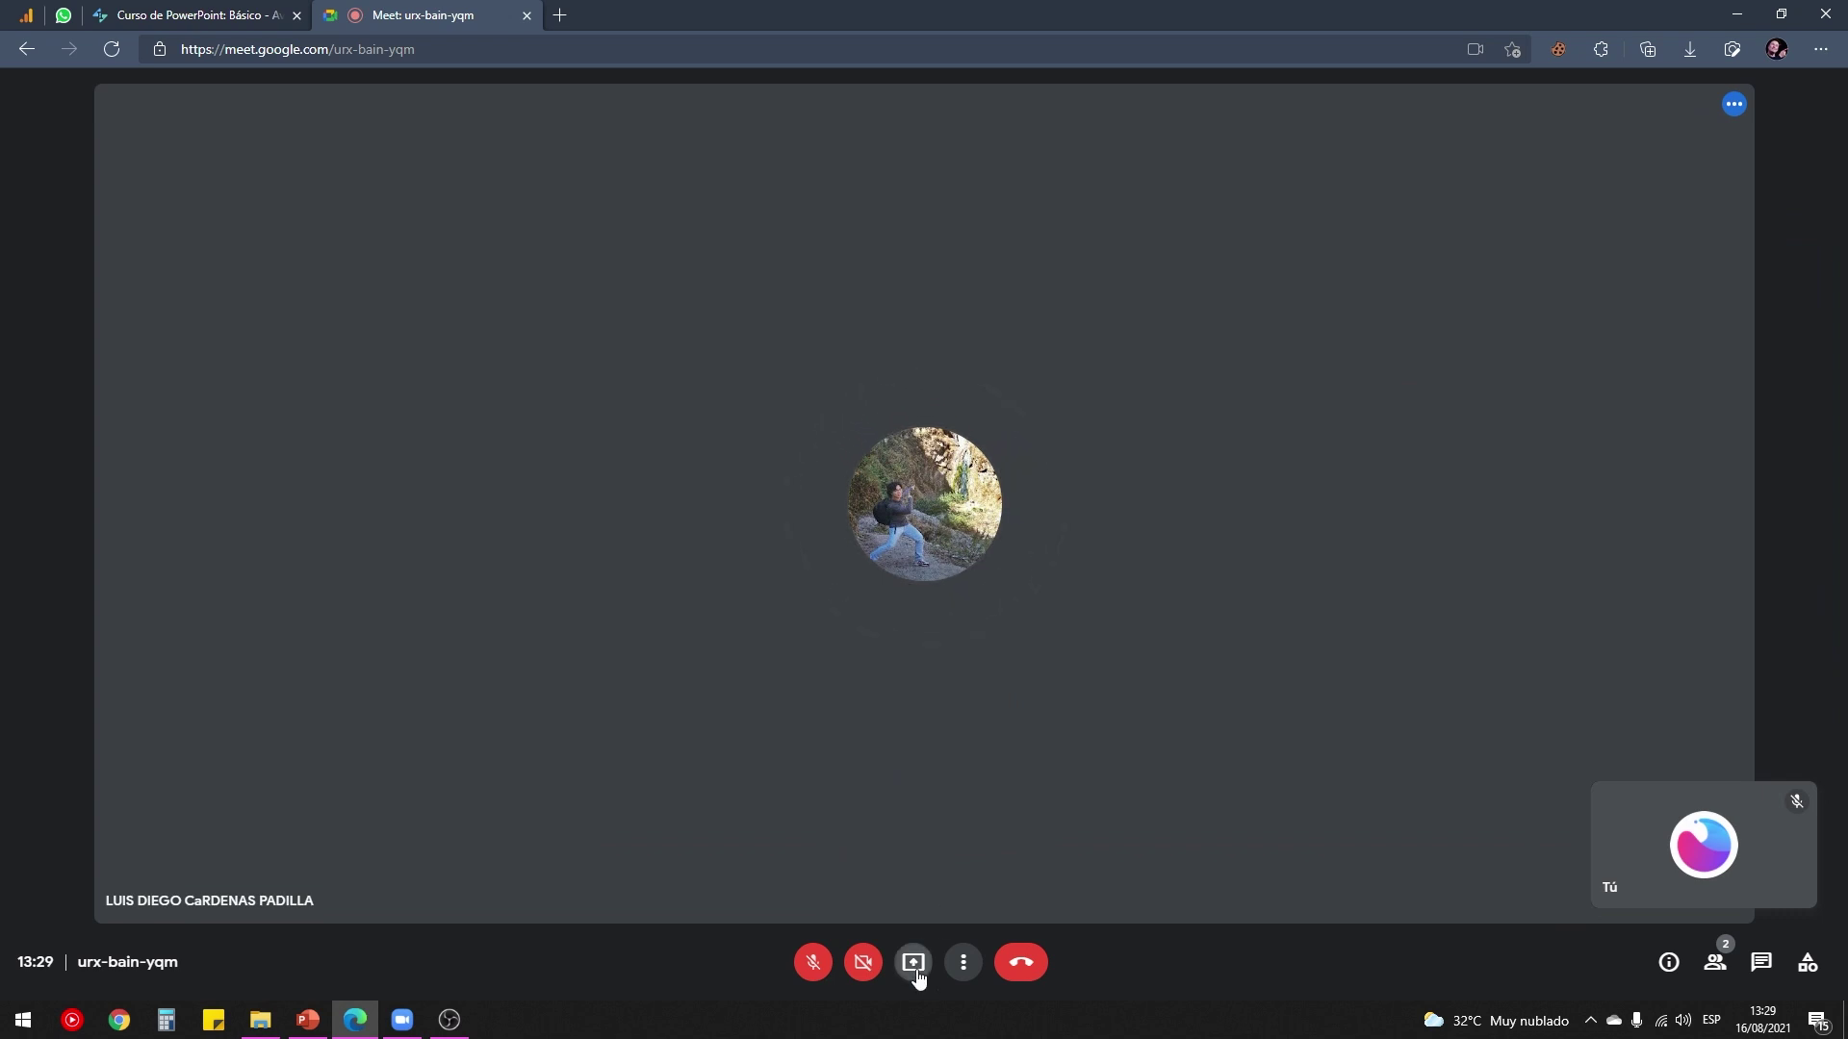
click(915, 964)
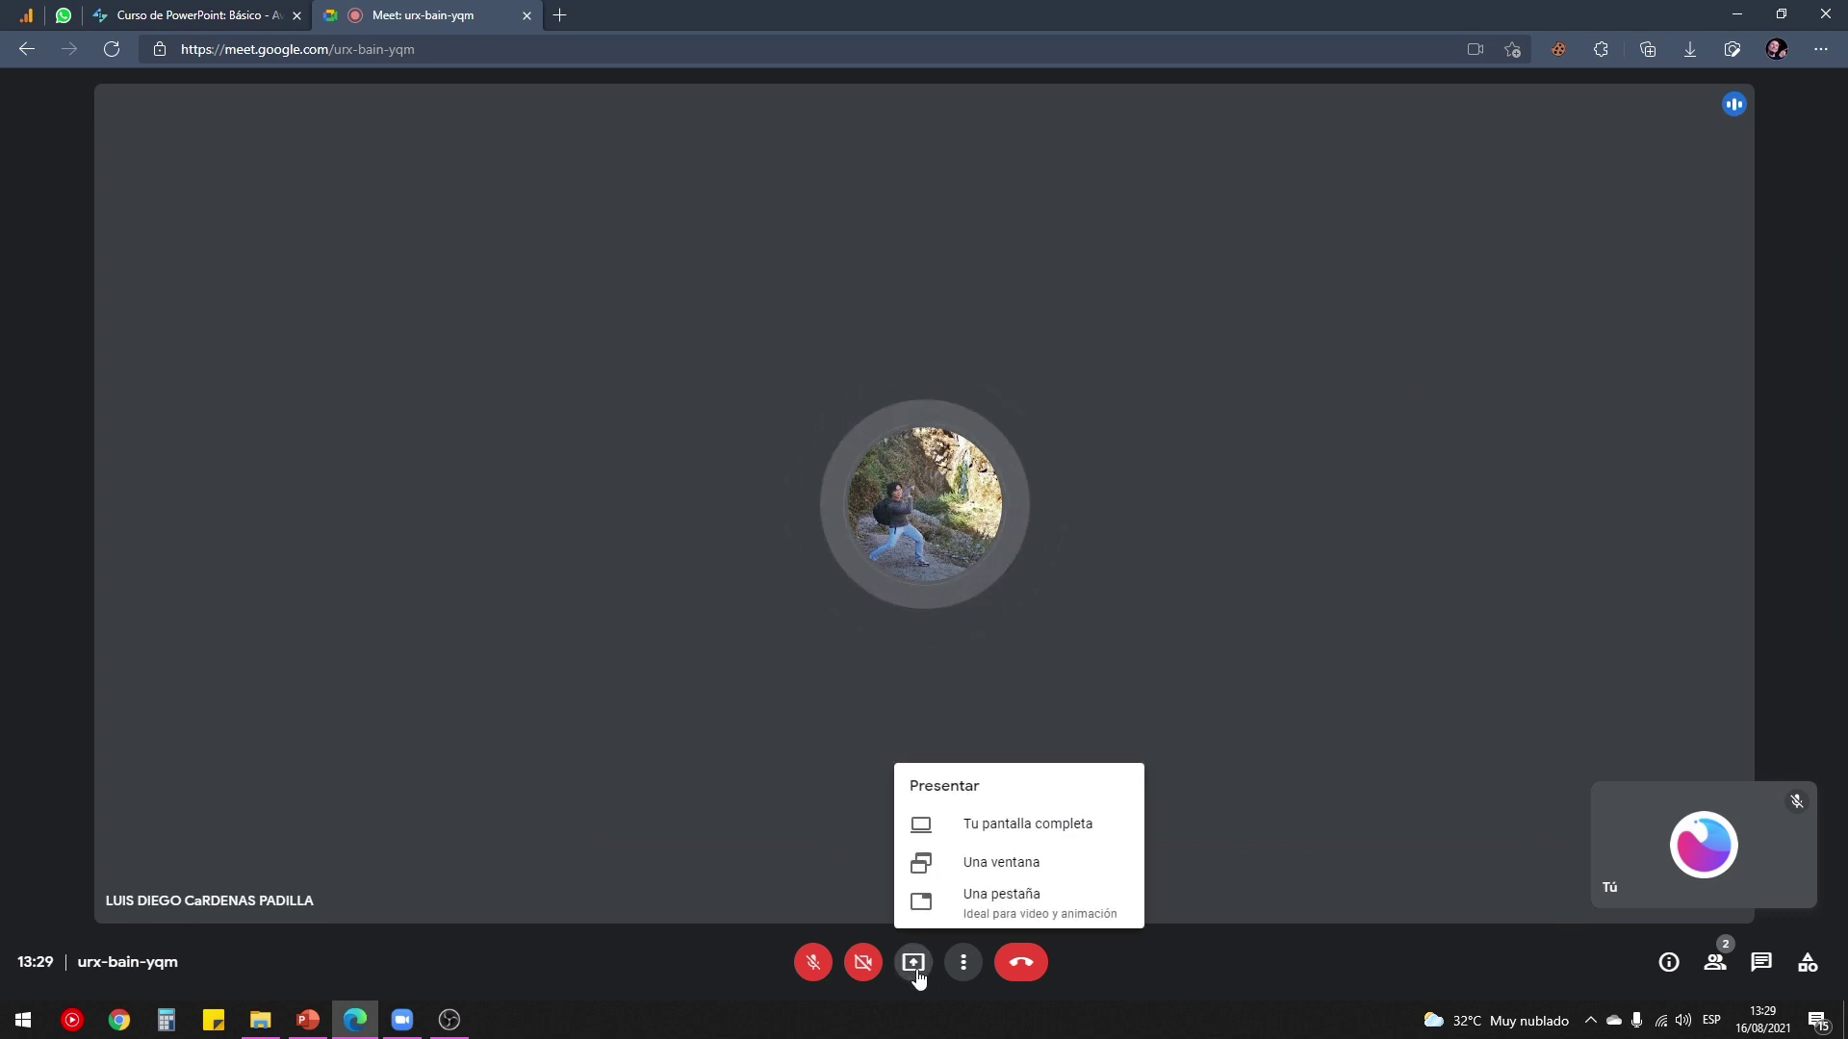
click(1002, 863)
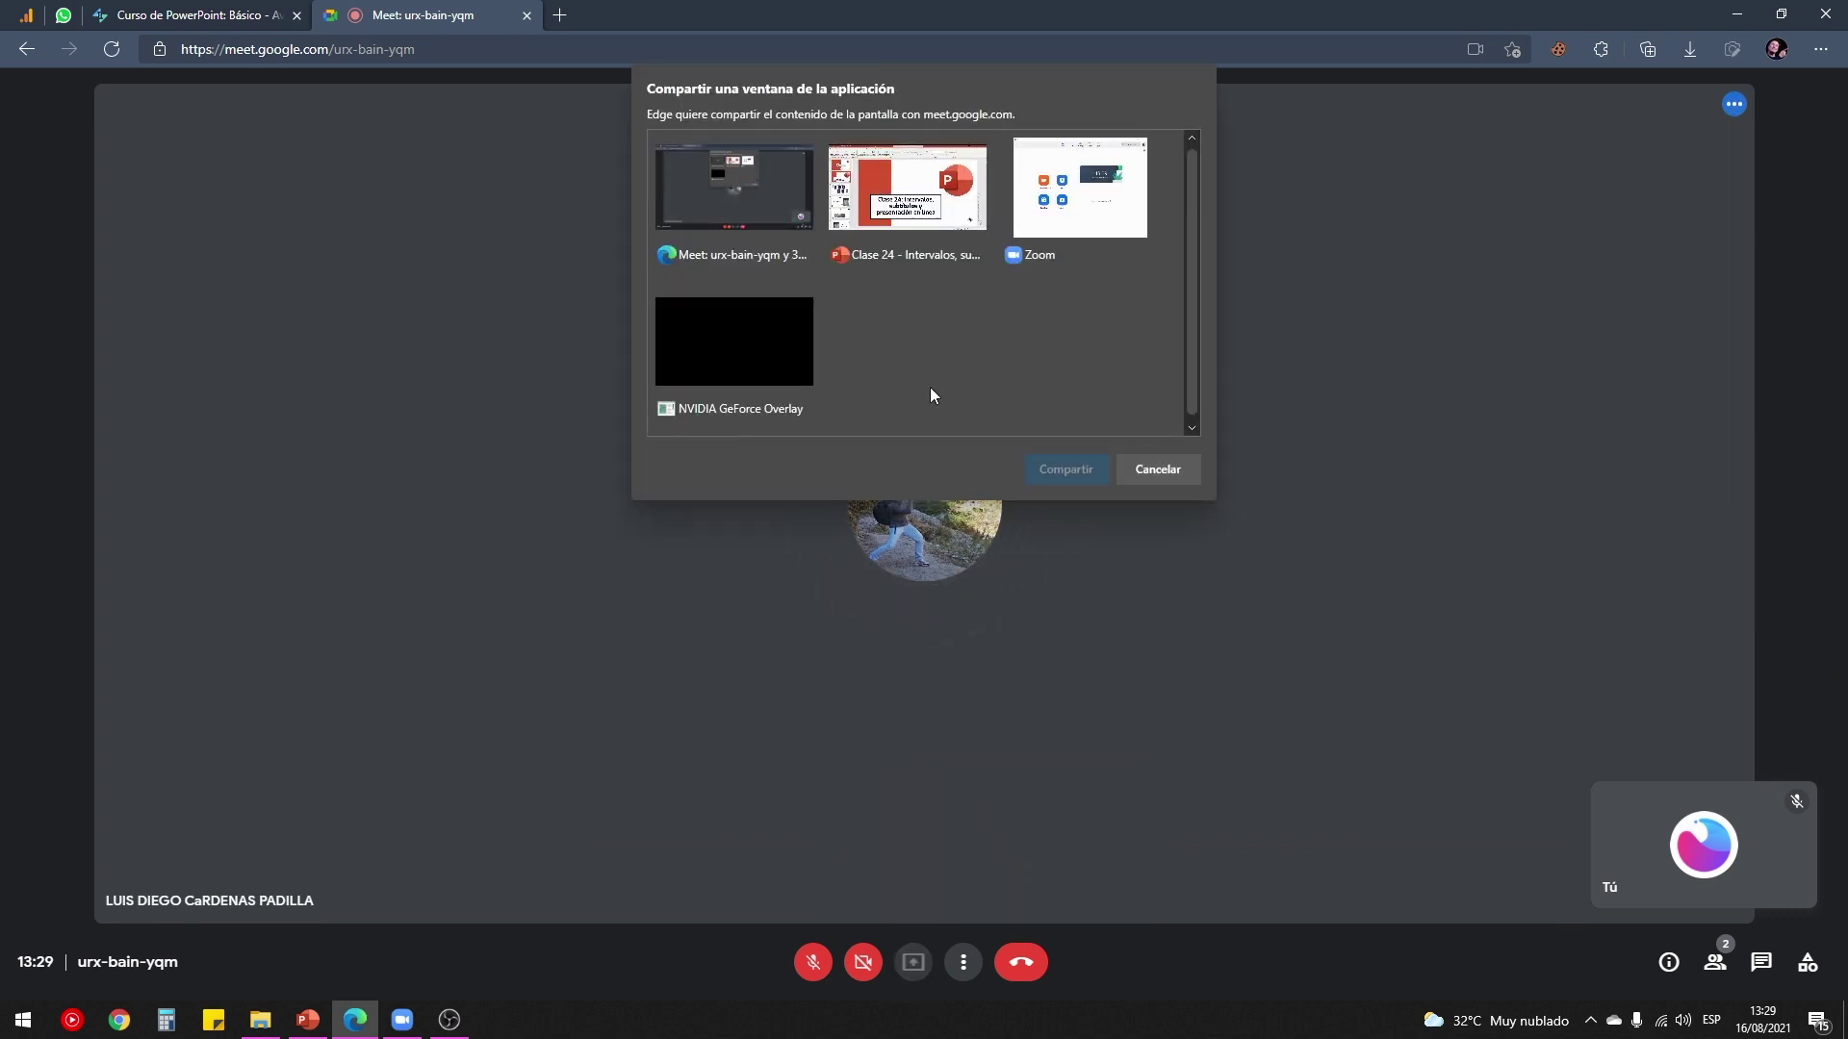
click(930, 219)
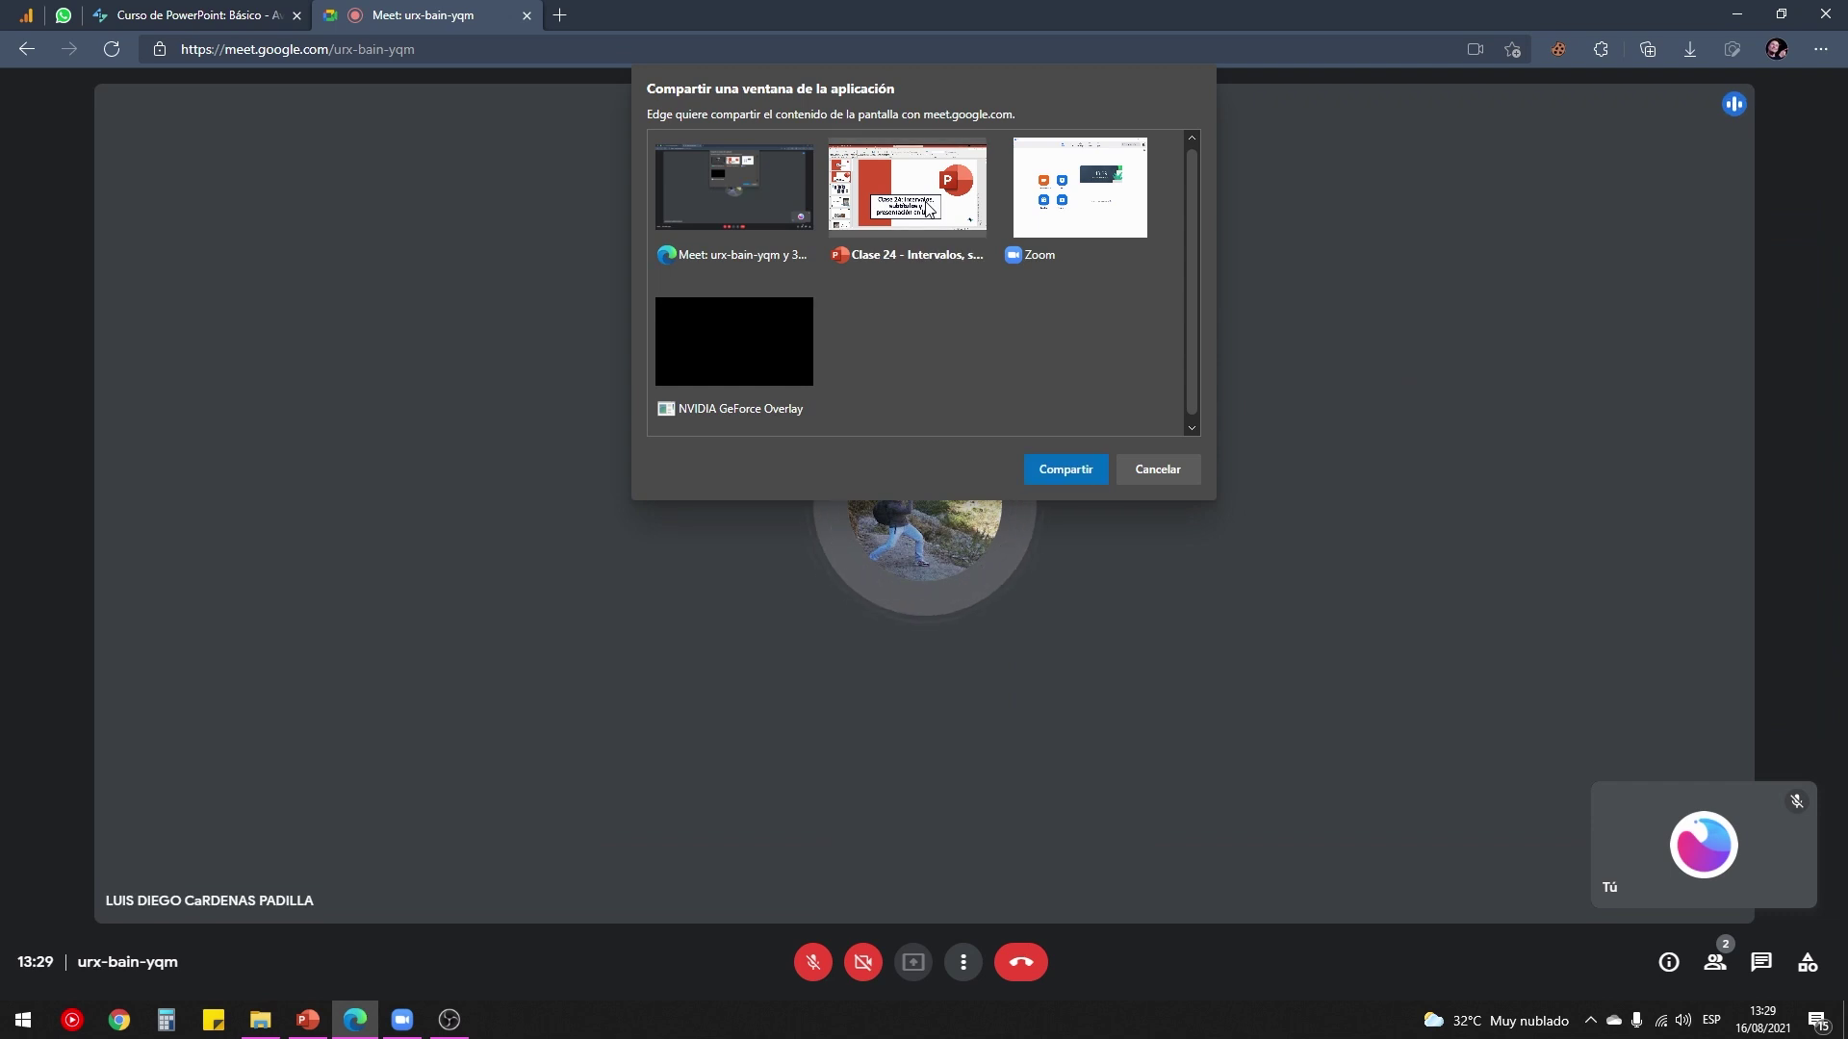
click(1067, 470)
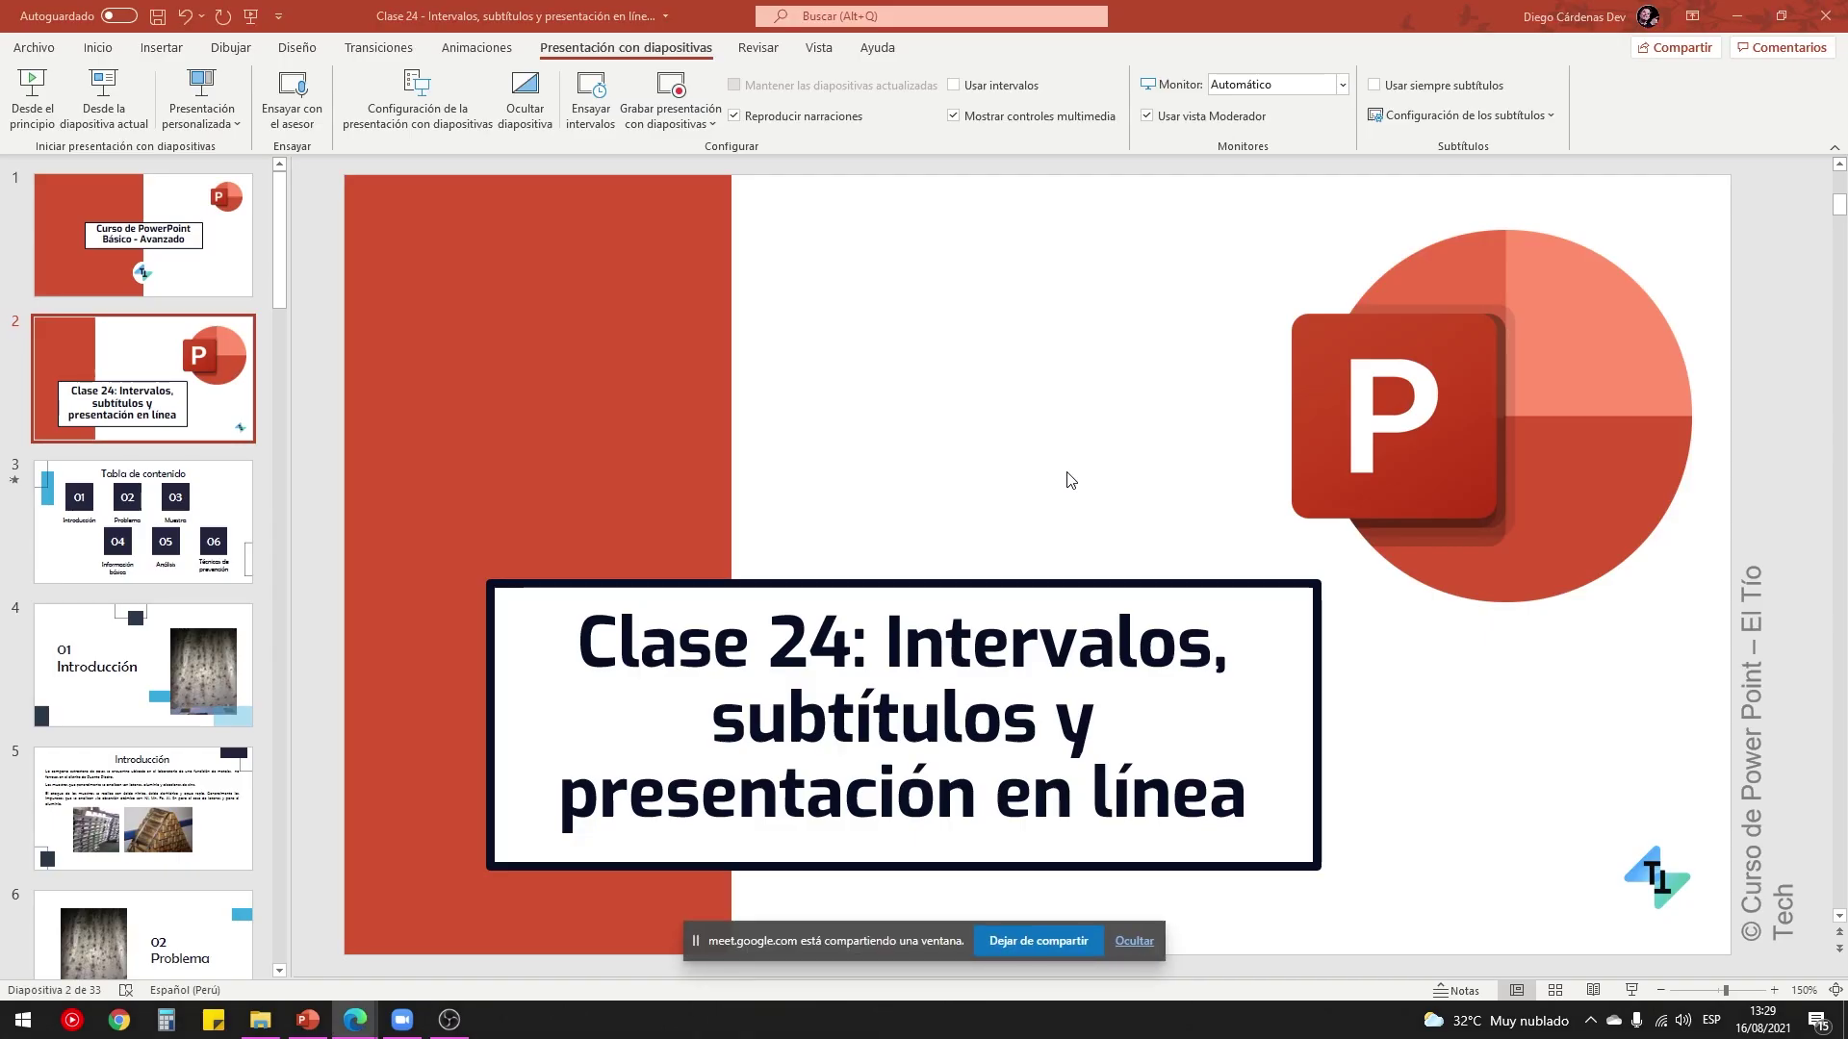
Step: Restart the show in presenter view, advance to Tabla de contenido (slide 3), and open the pen options
click(1632, 992)
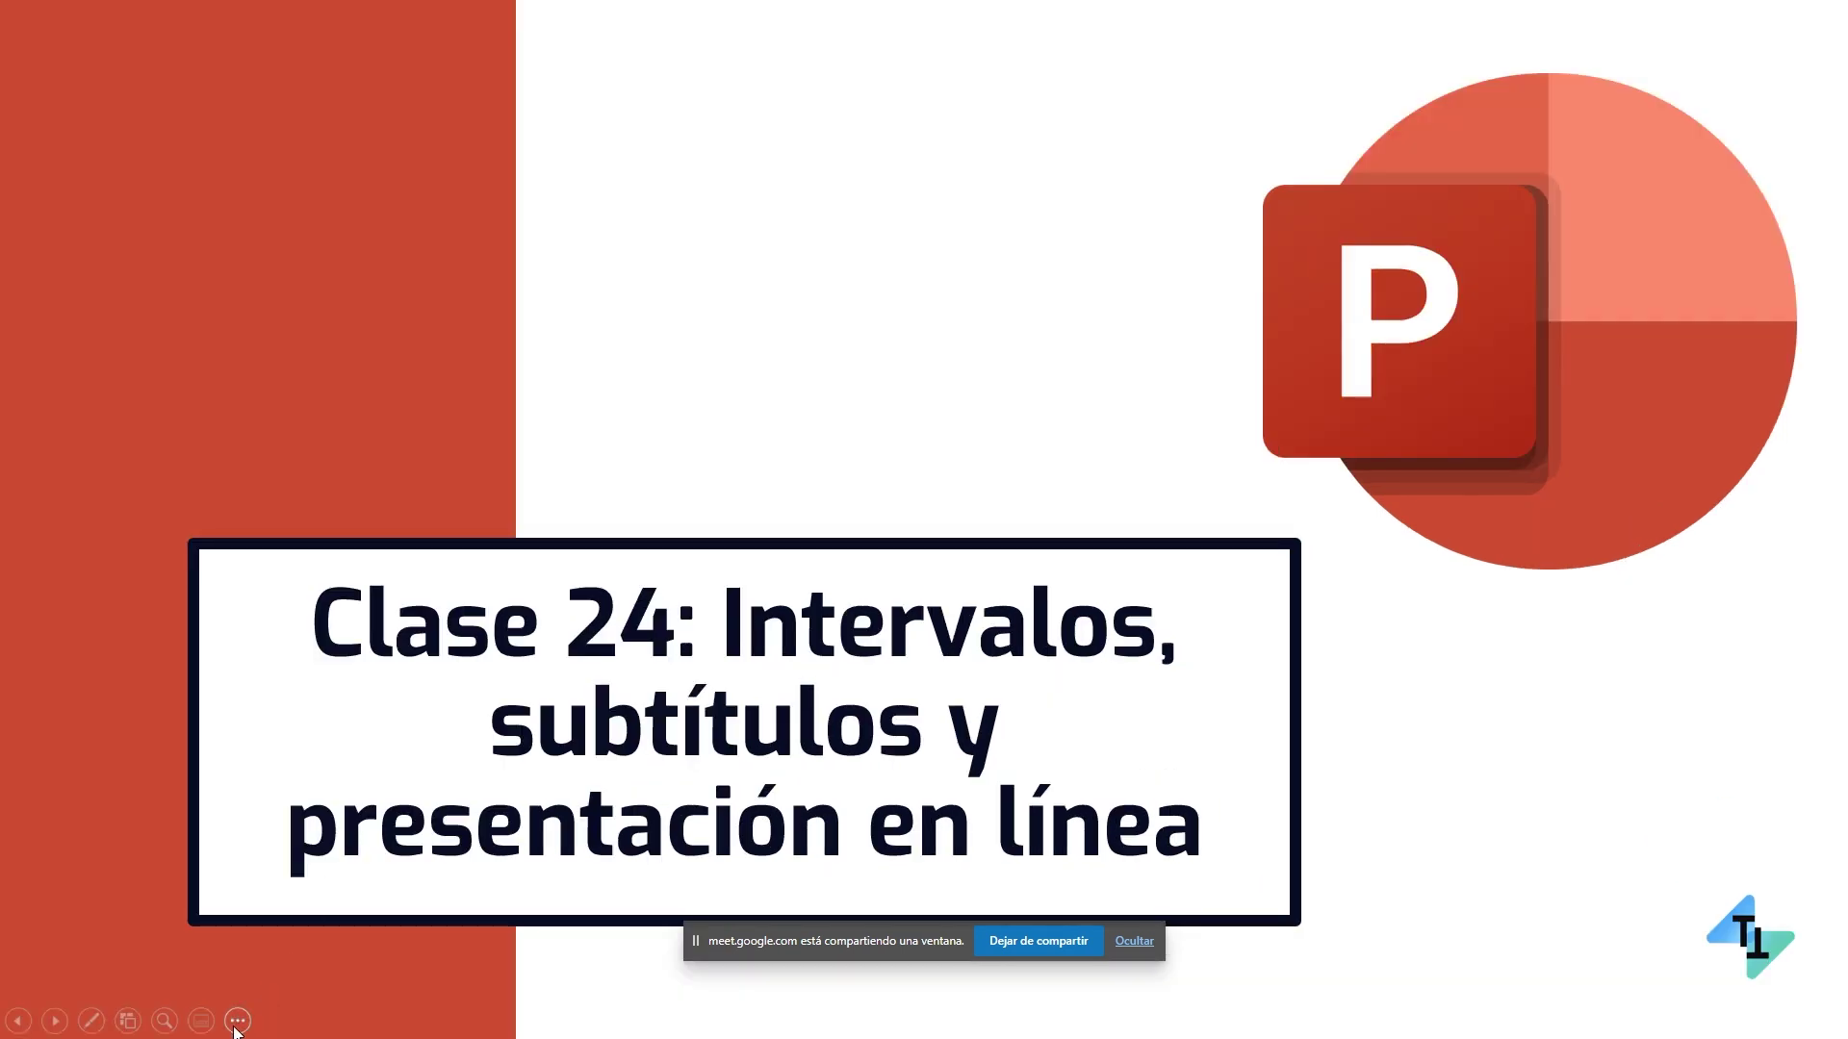
click(237, 1022)
click(231, 673)
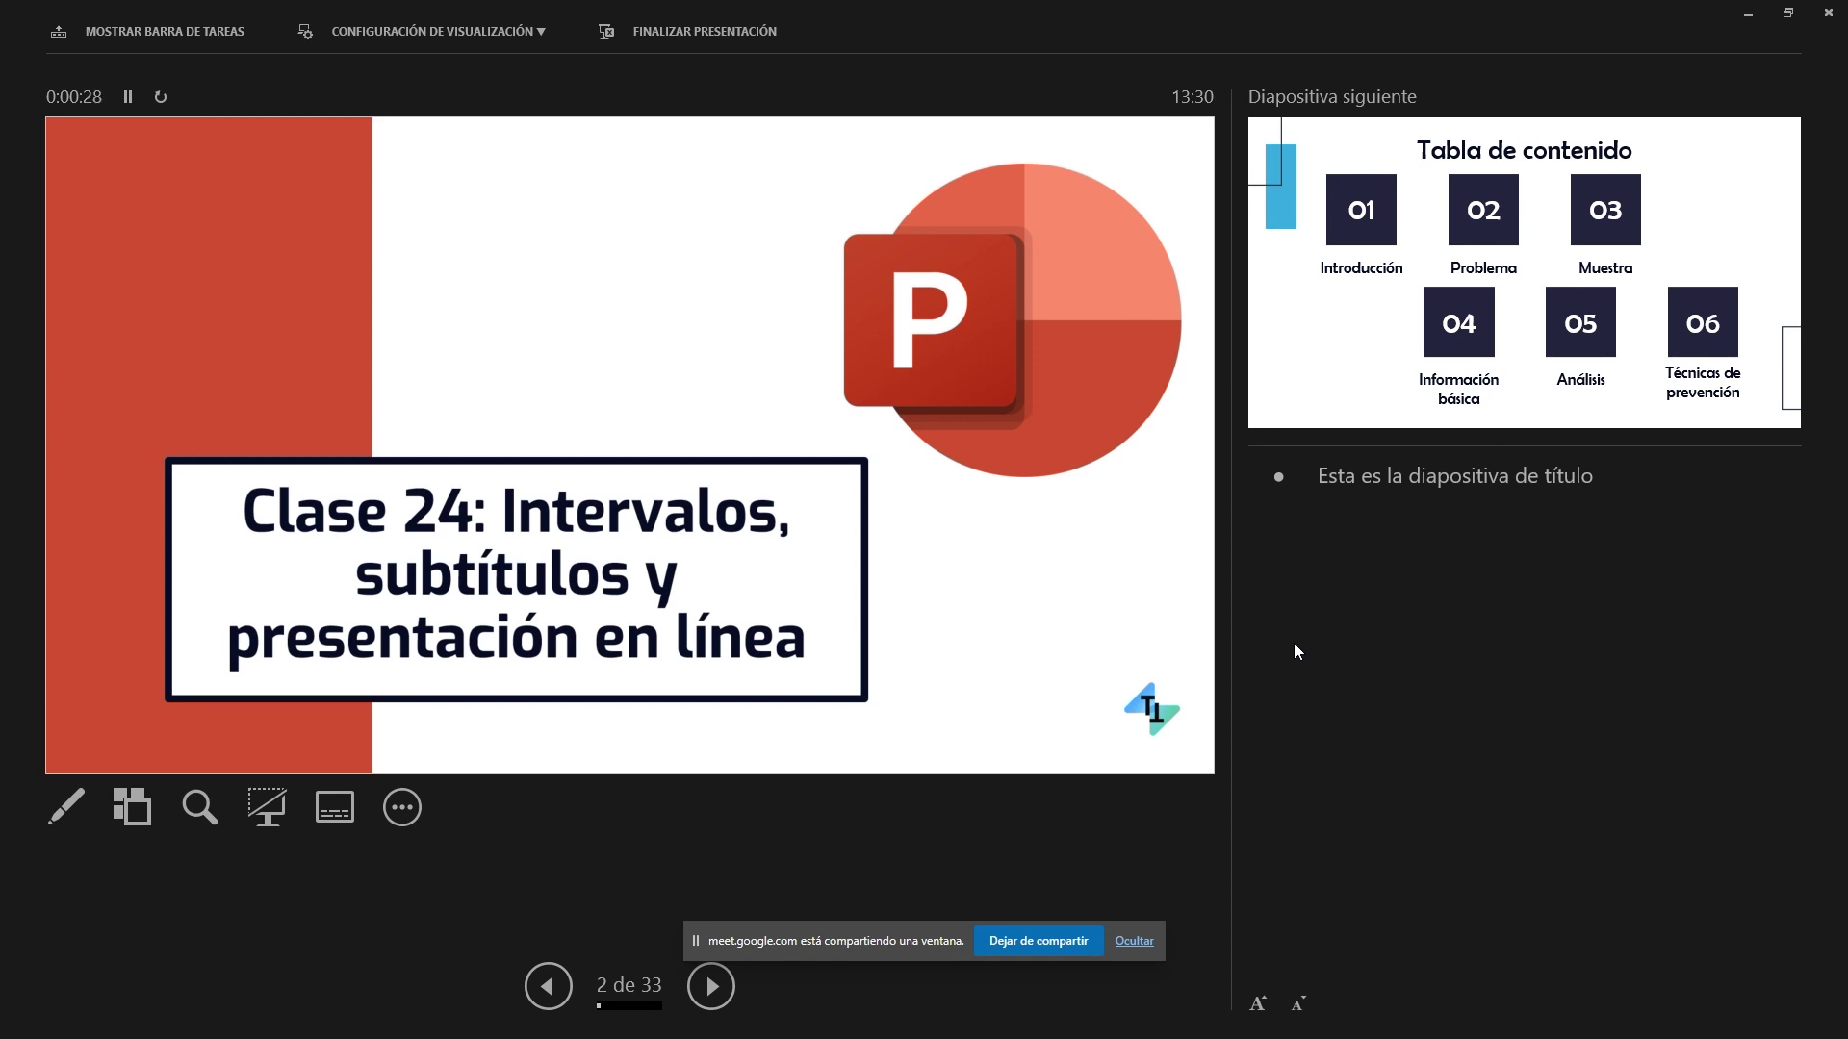
click(710, 988)
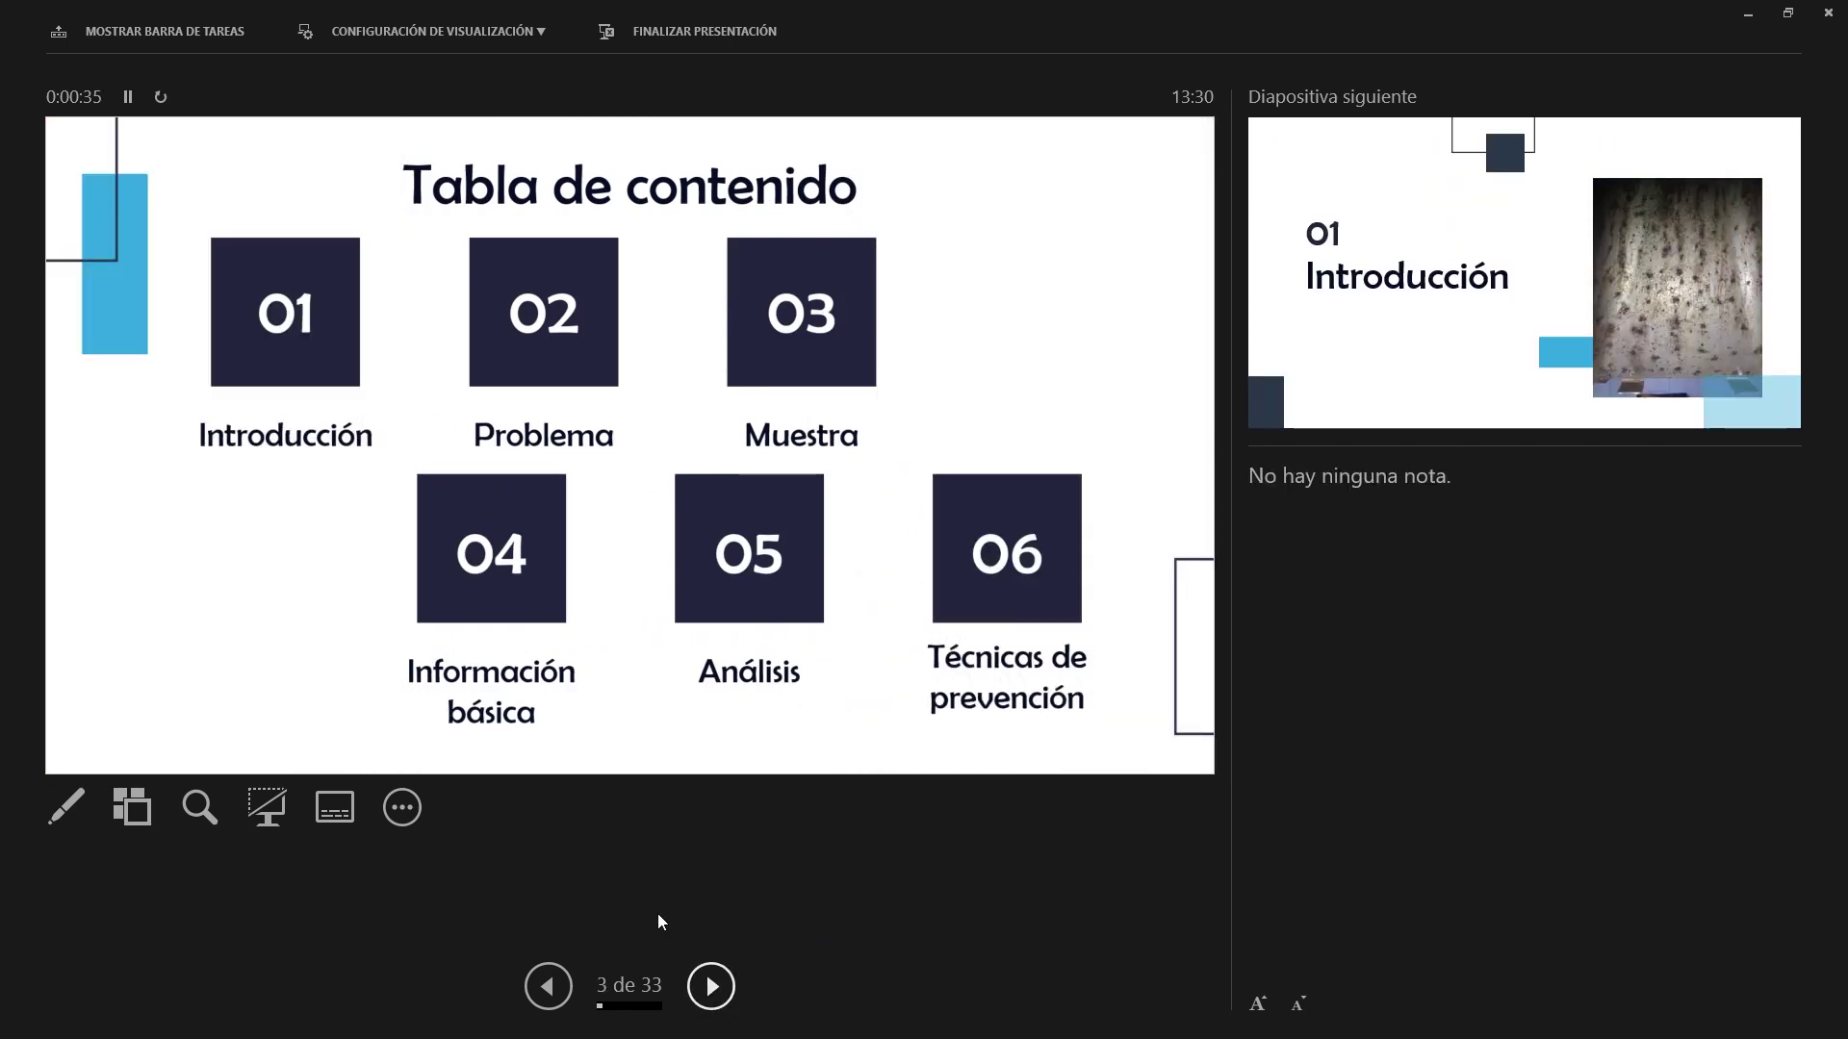
click(49, 828)
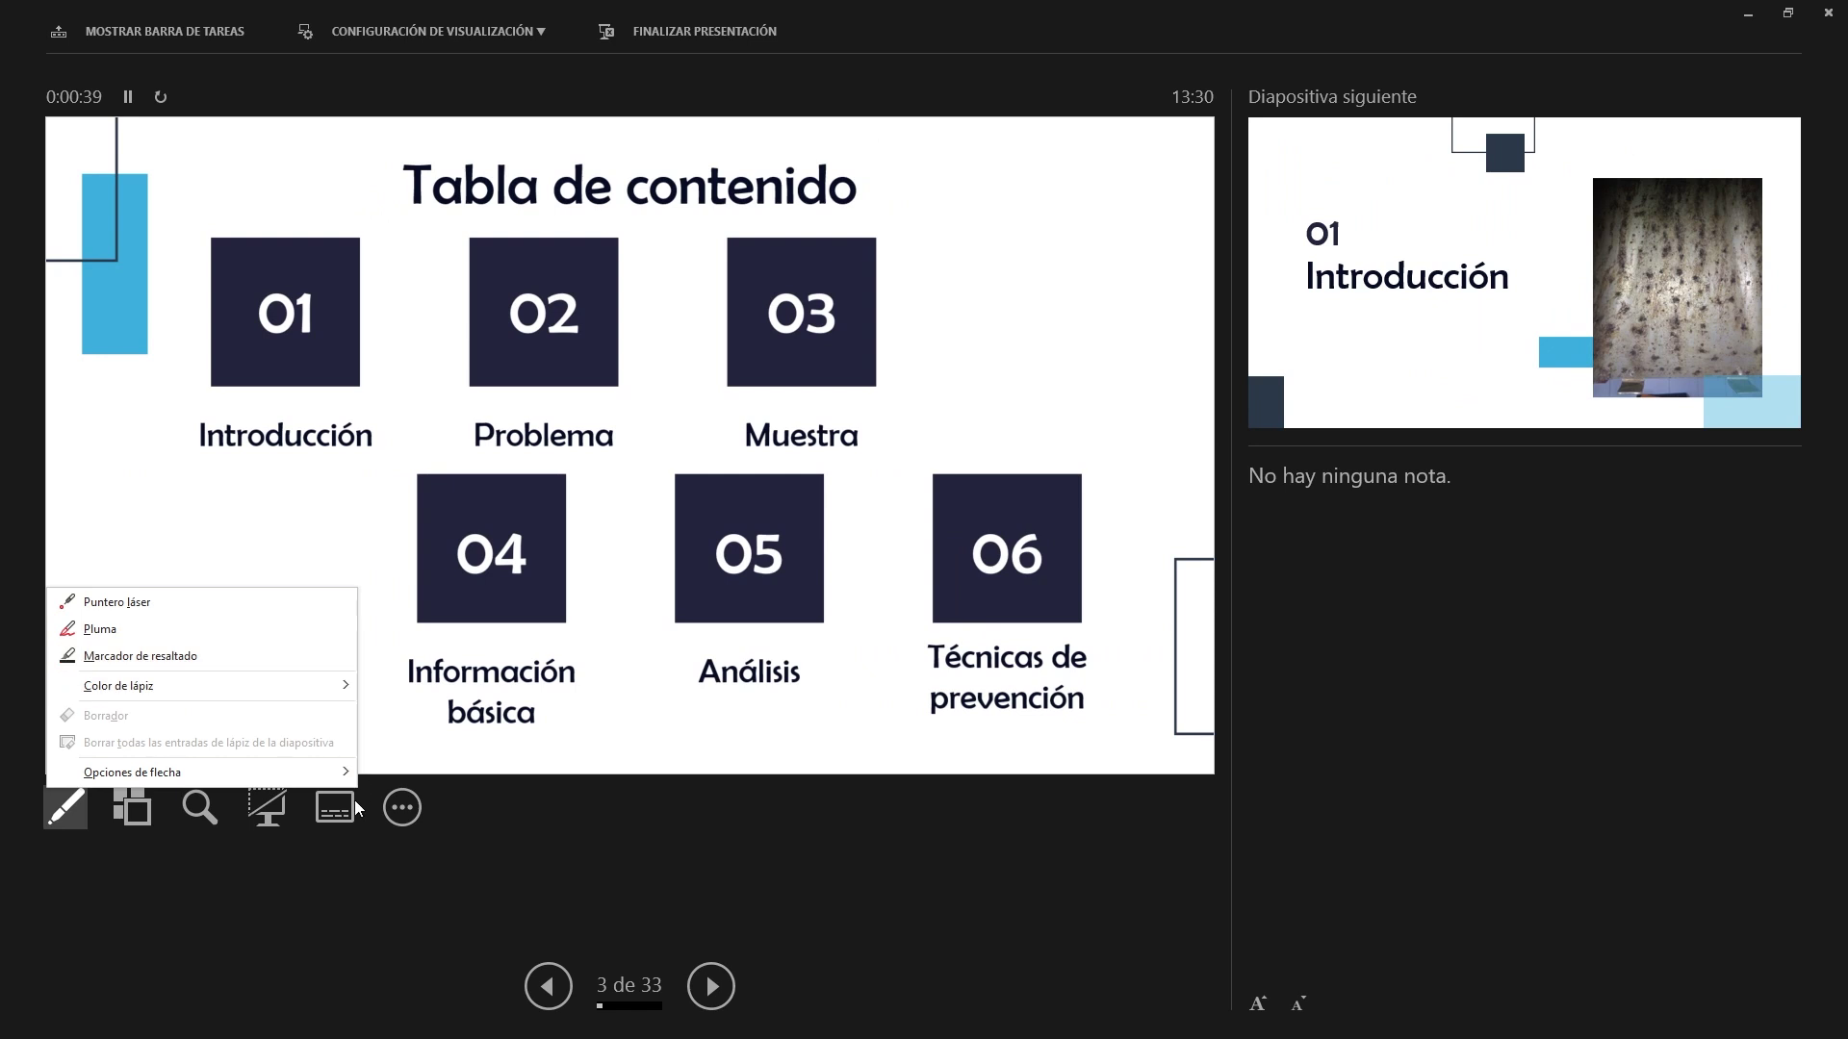
Step: Select the pen for drawing and toggle live subtitles on and off
click(303, 903)
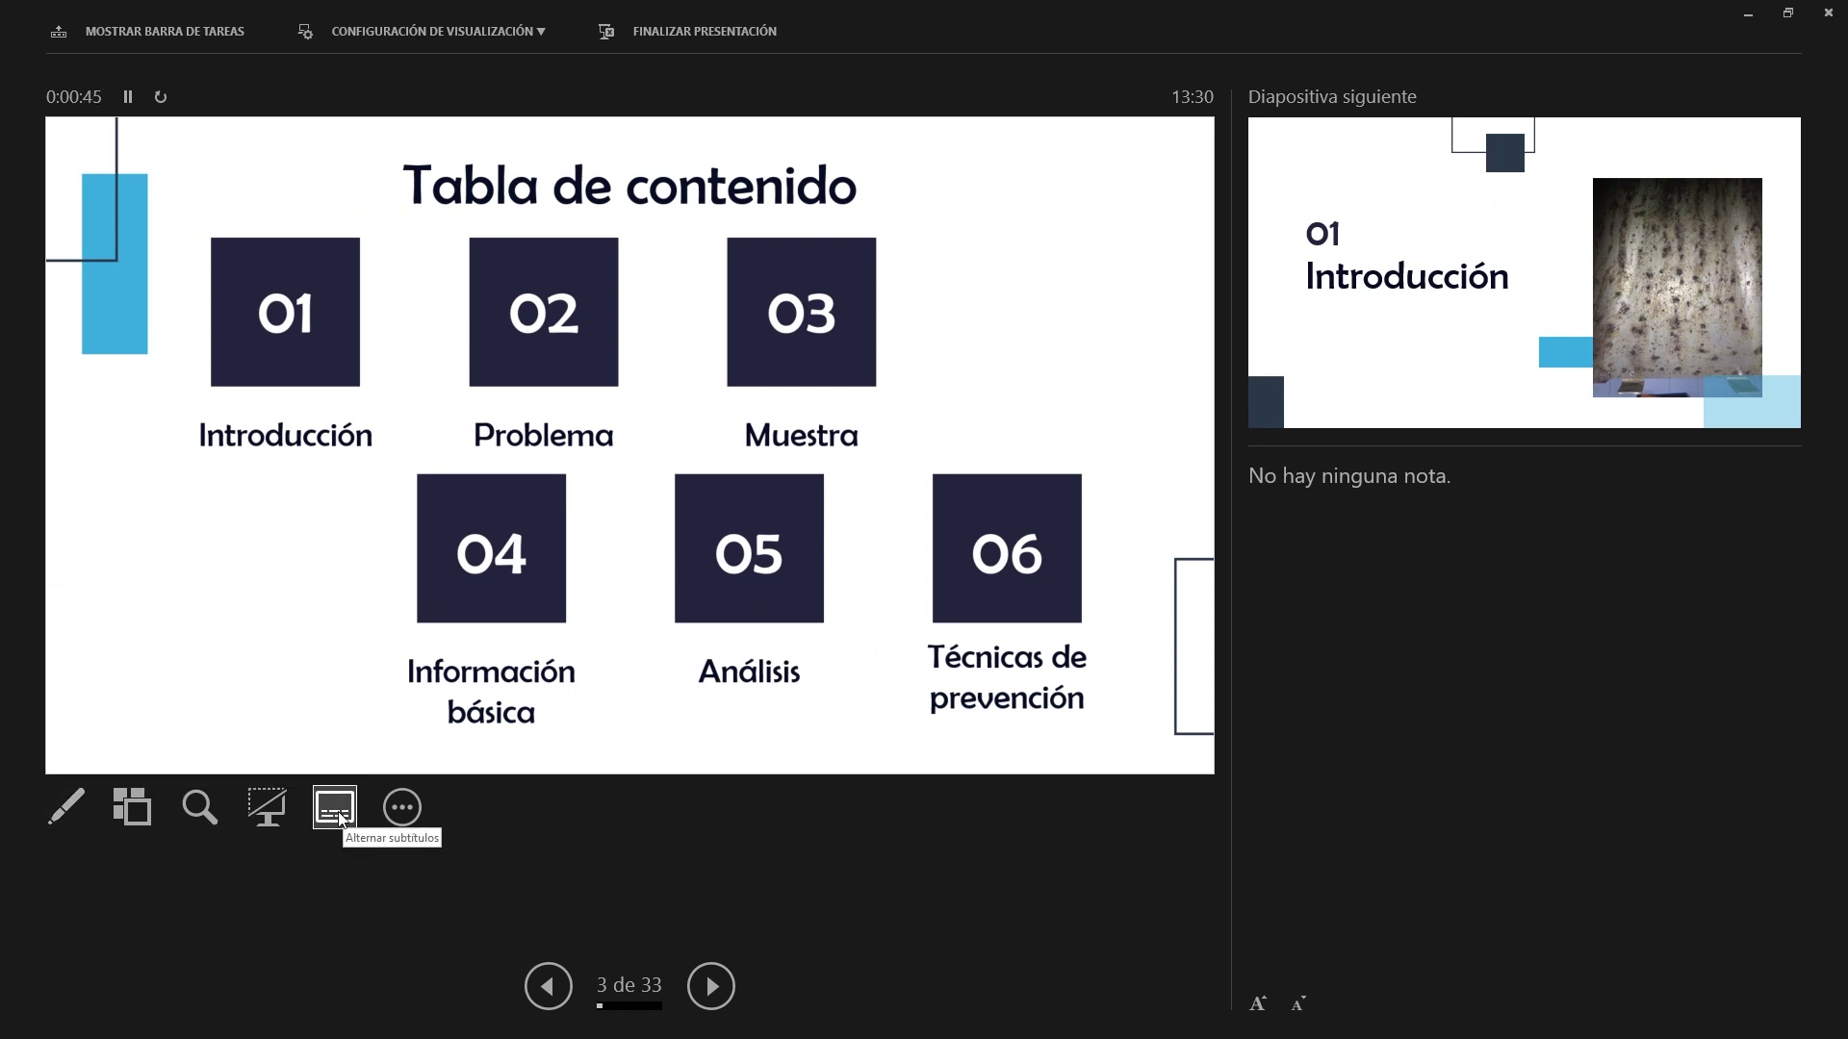
click(274, 818)
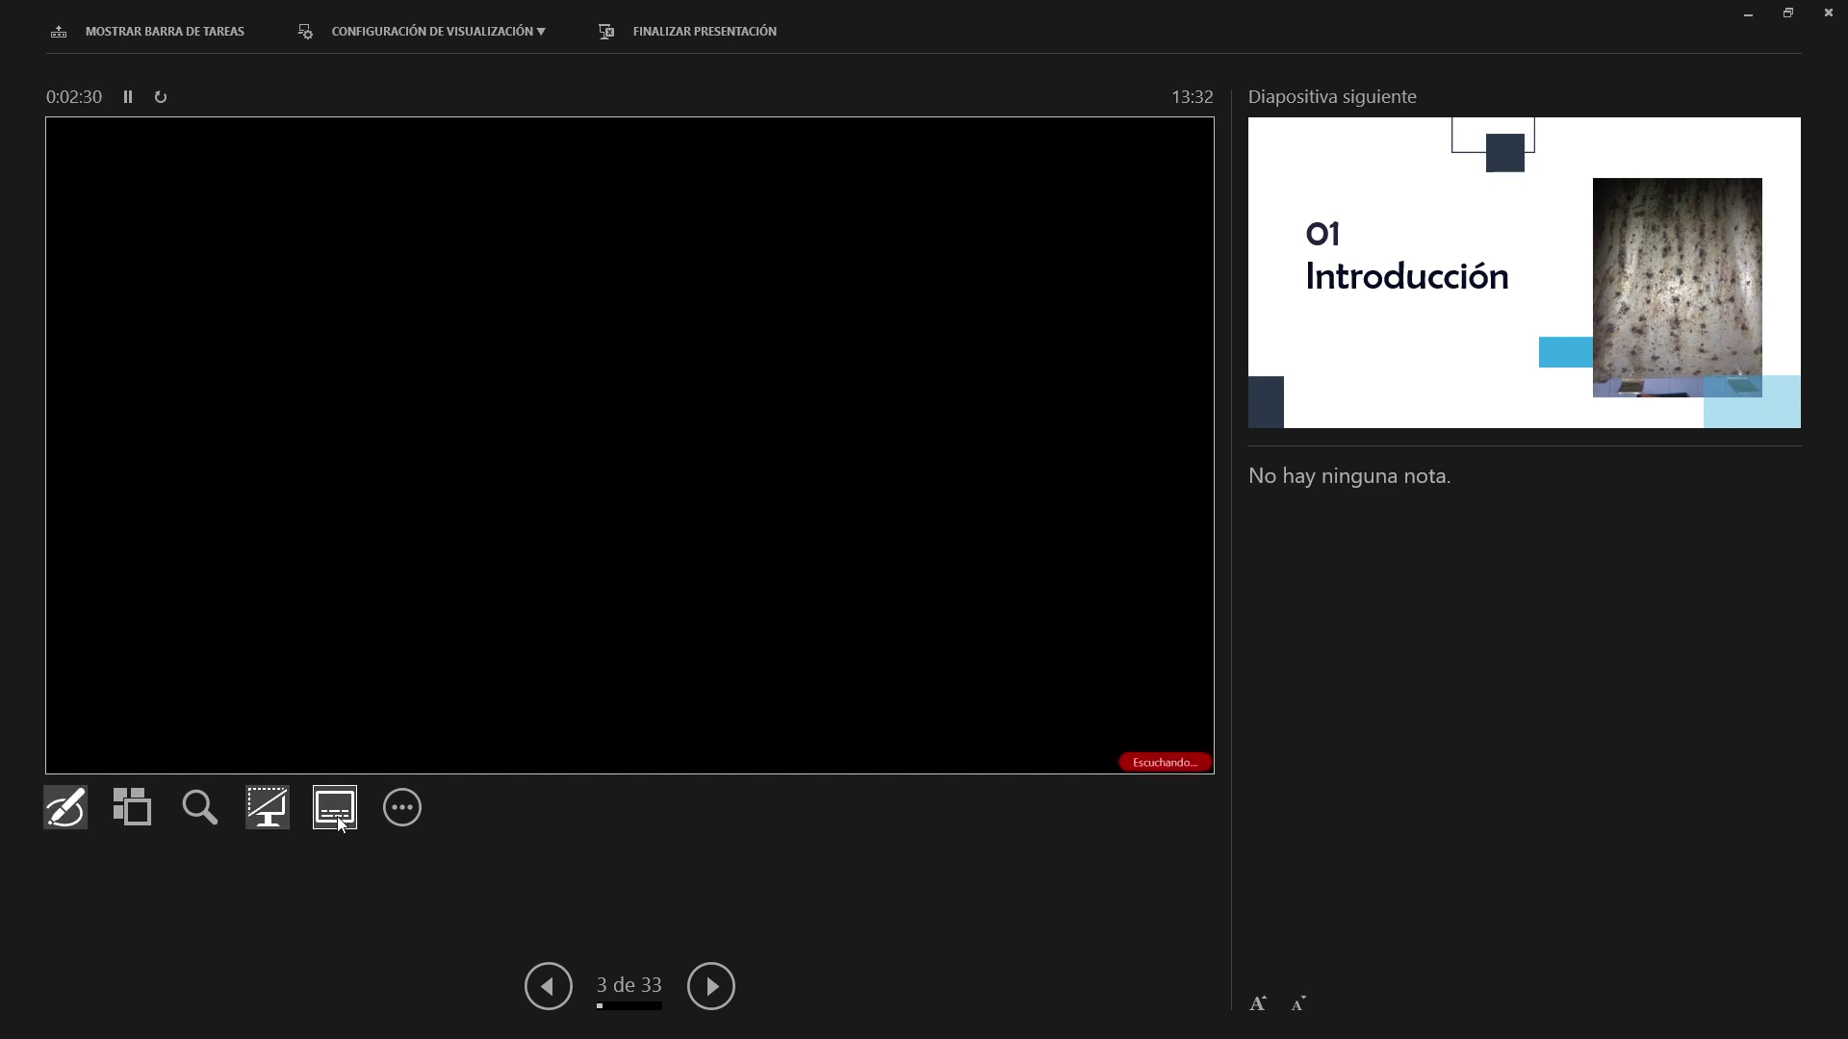
click(340, 825)
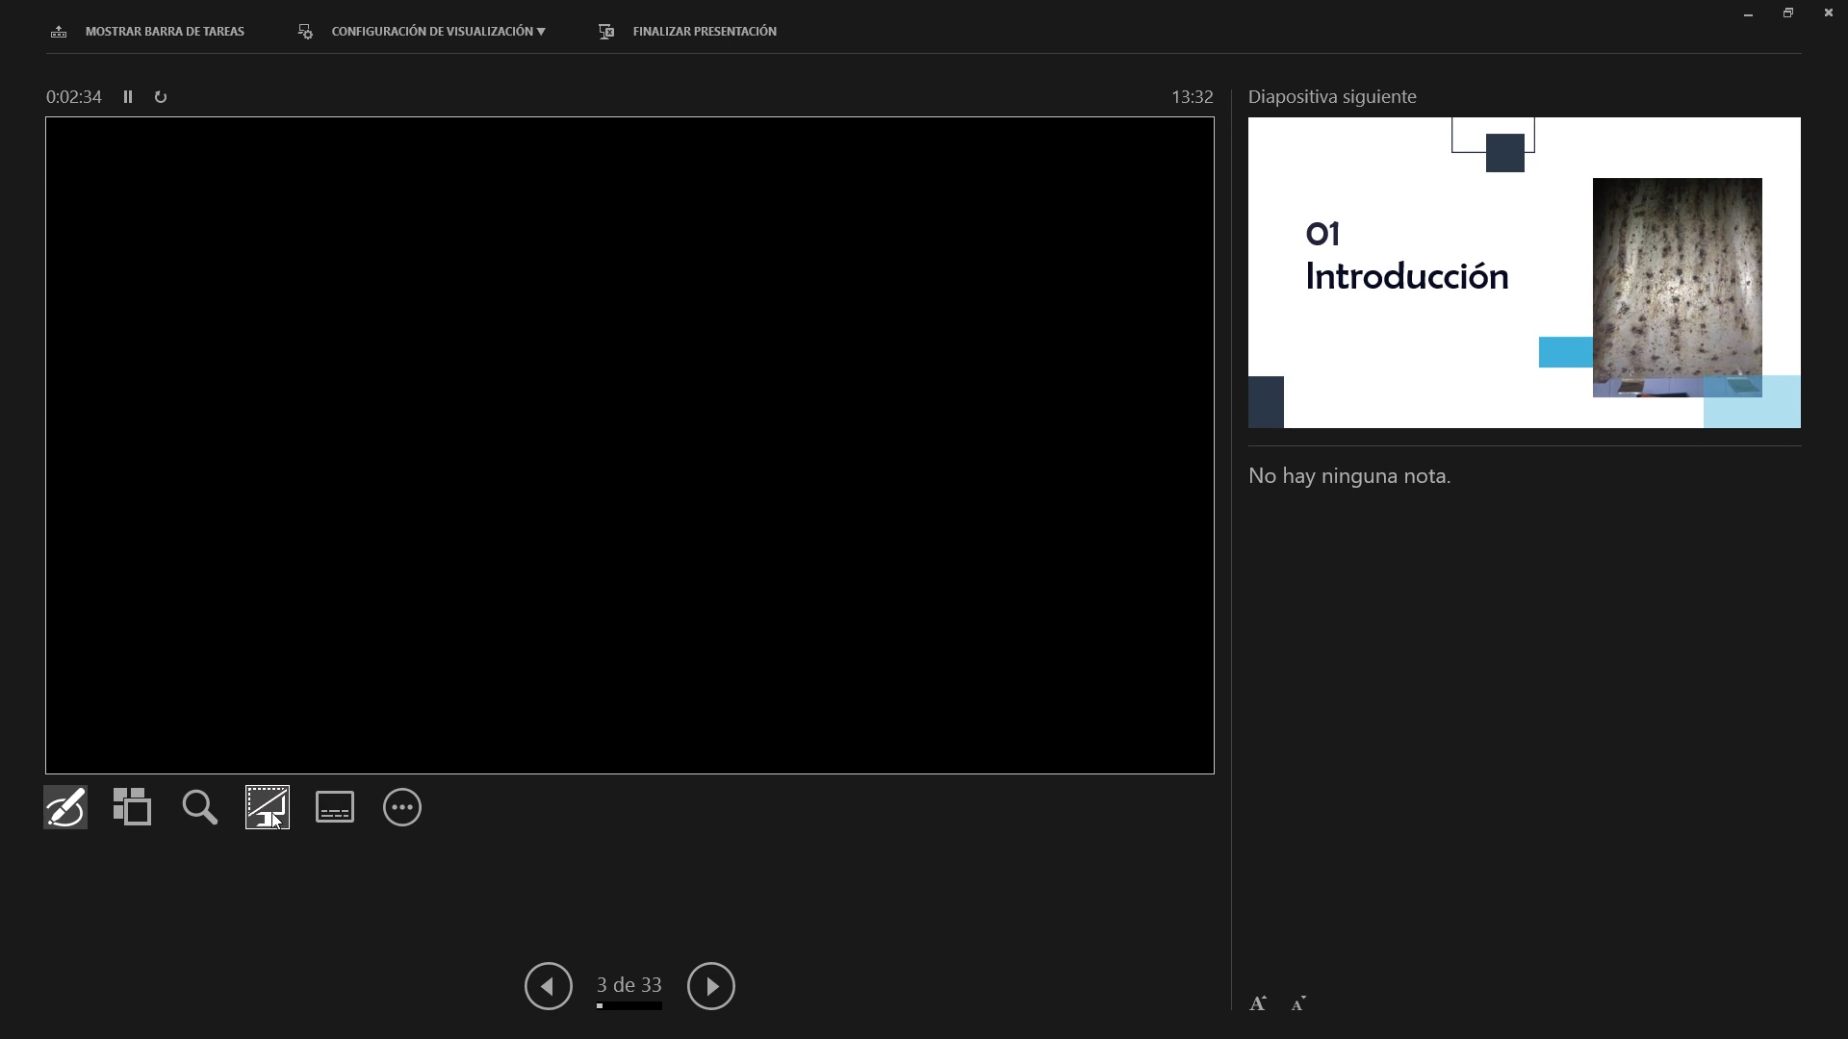
Step: Clear the black screen, view all slides, and return to the Tabla de contenido slide
click(274, 818)
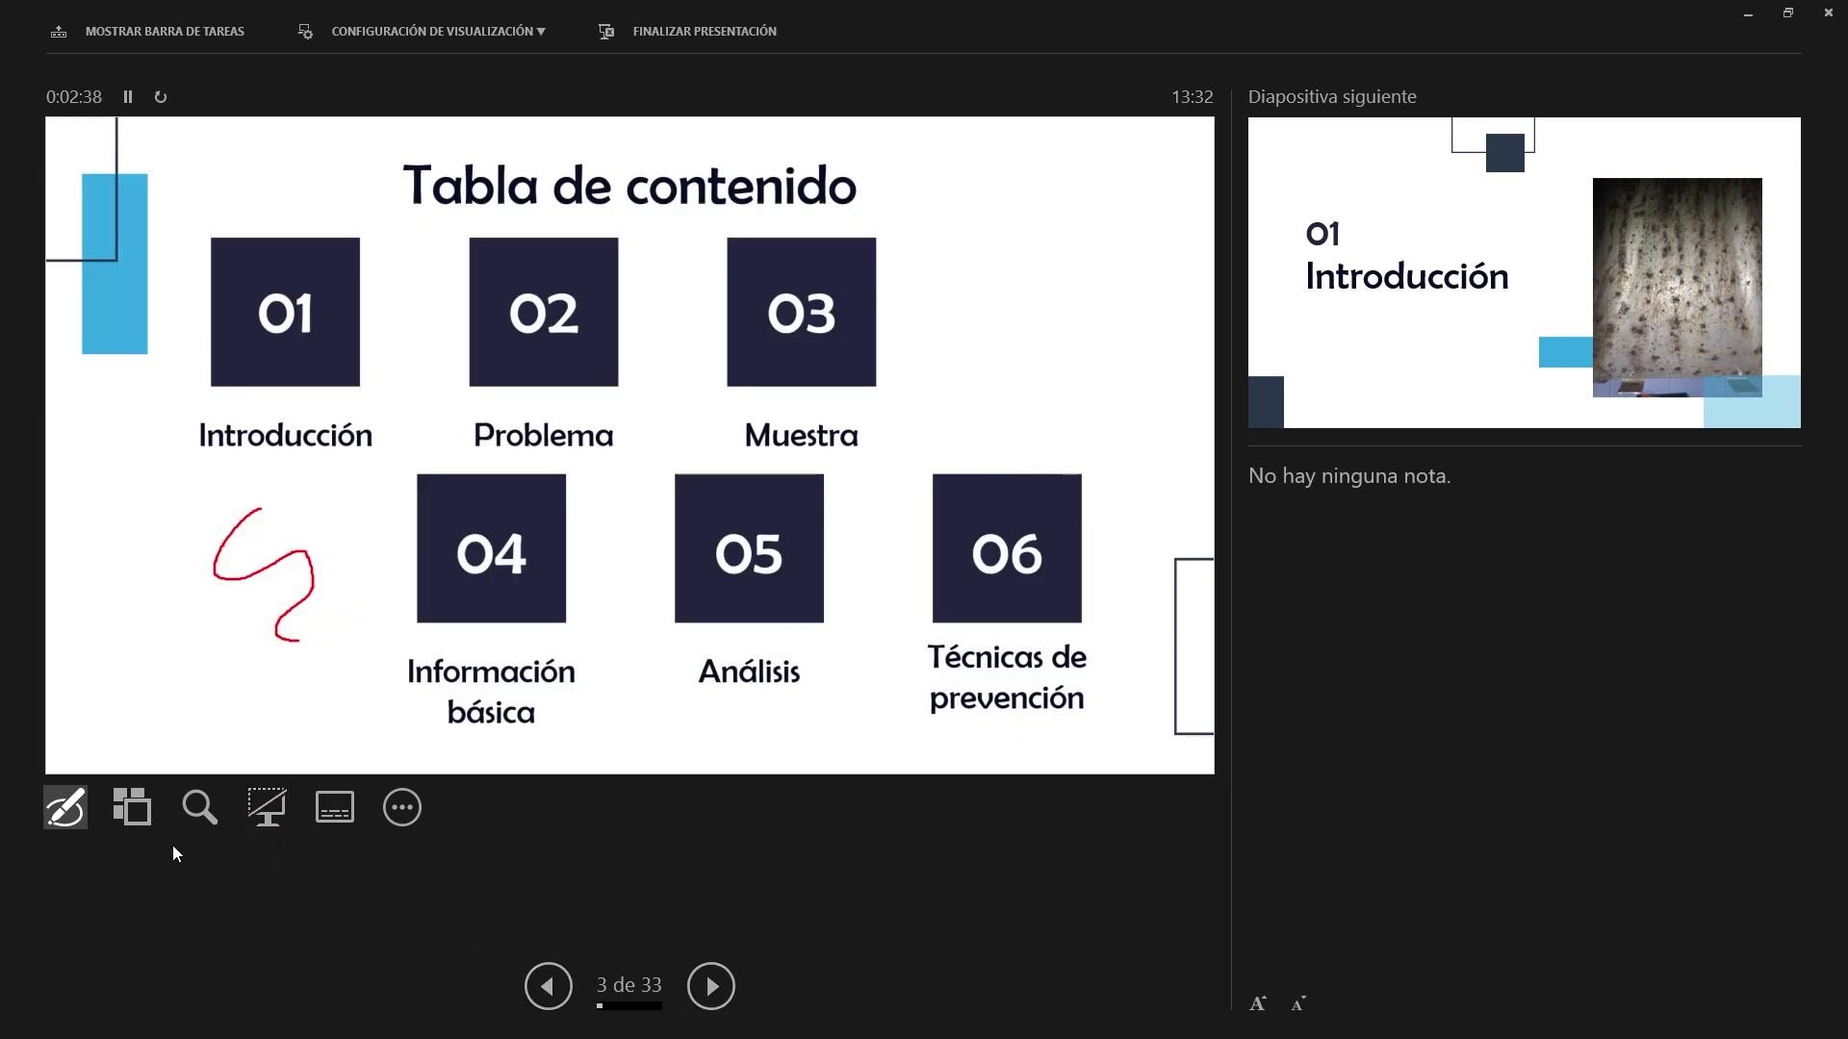
click(135, 818)
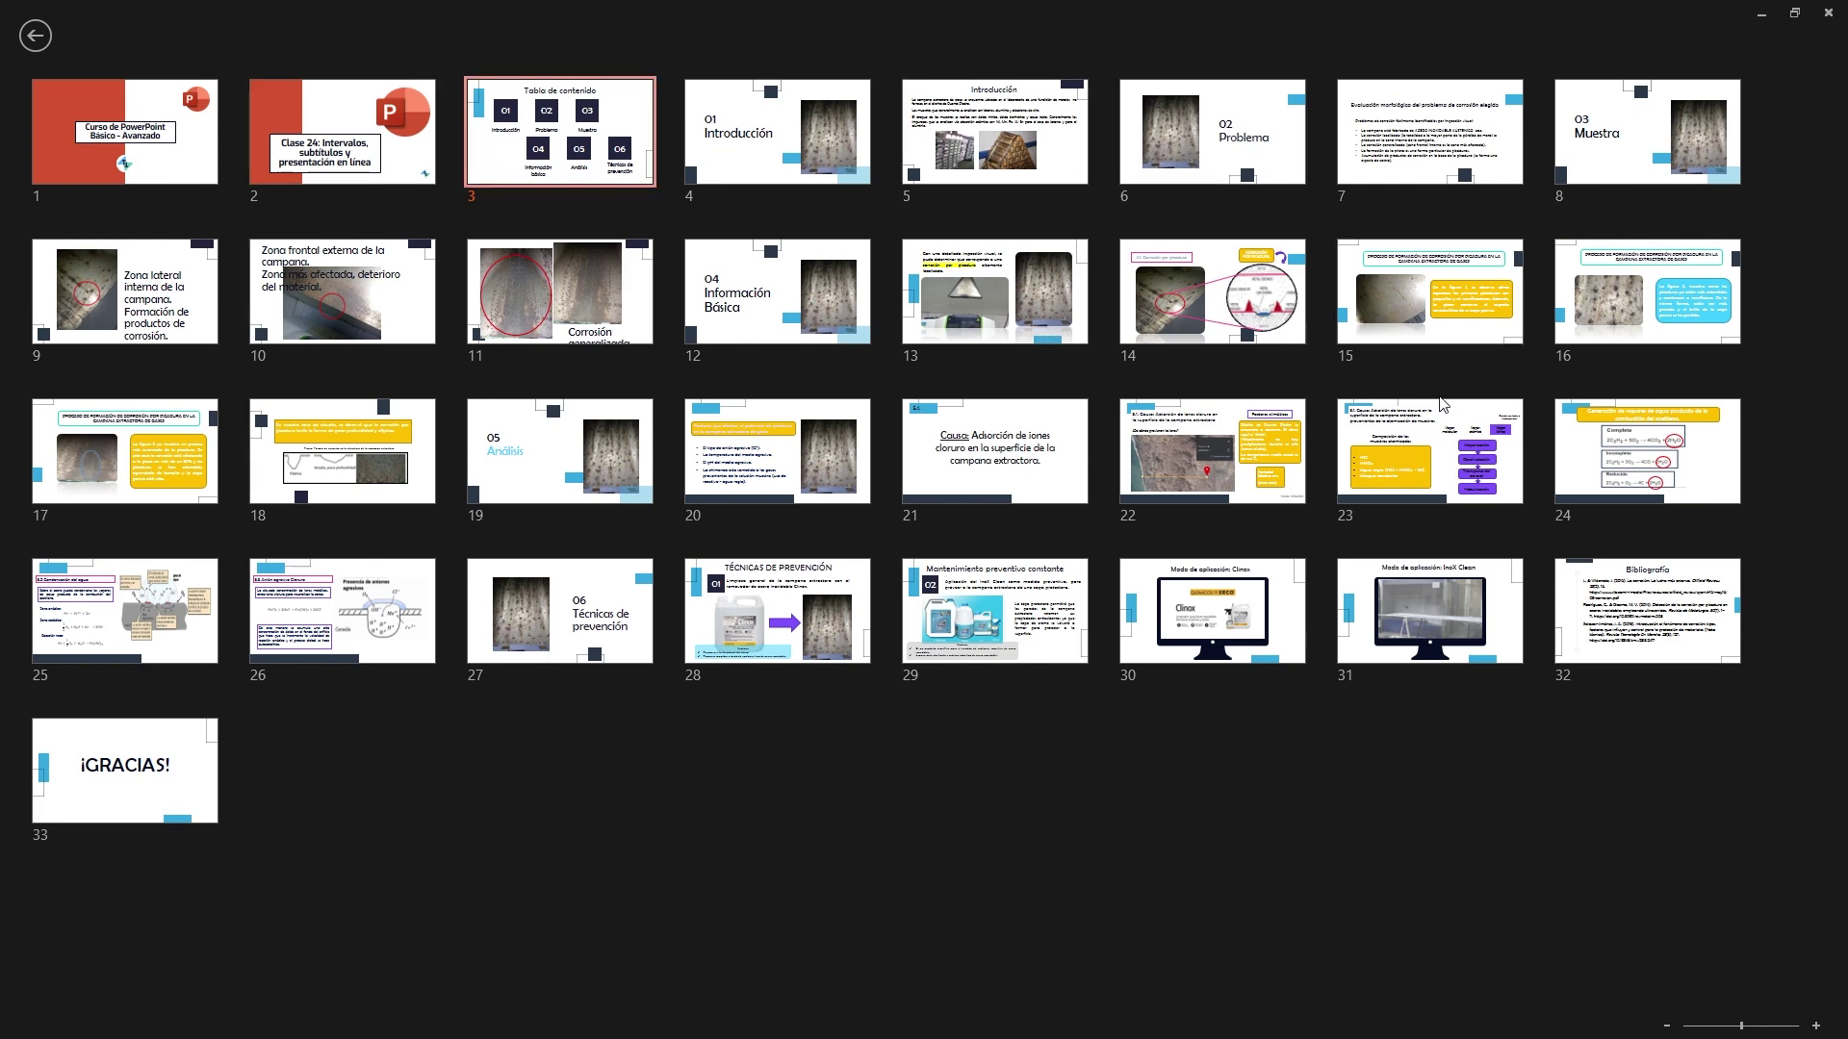
click(36, 35)
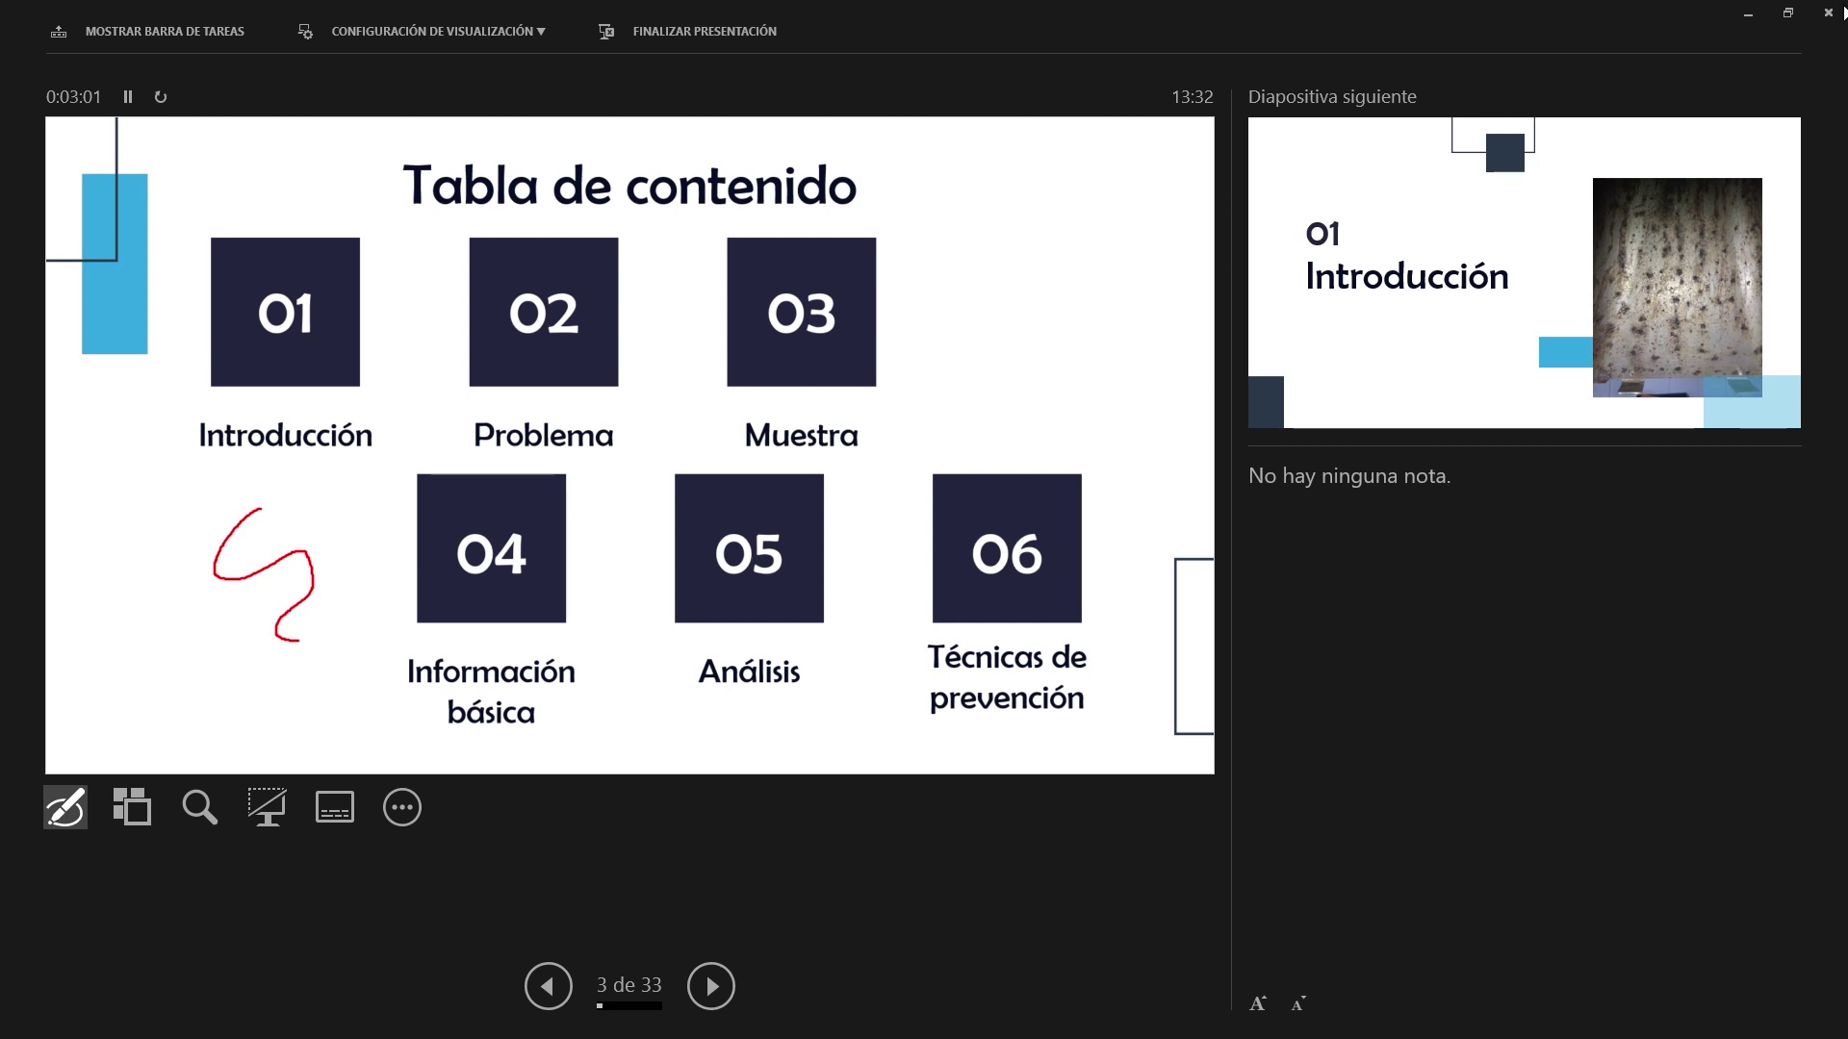
Step: End the slide show, launch Zoom, then stop presenting and leave the Google Meet call
click(1834, 12)
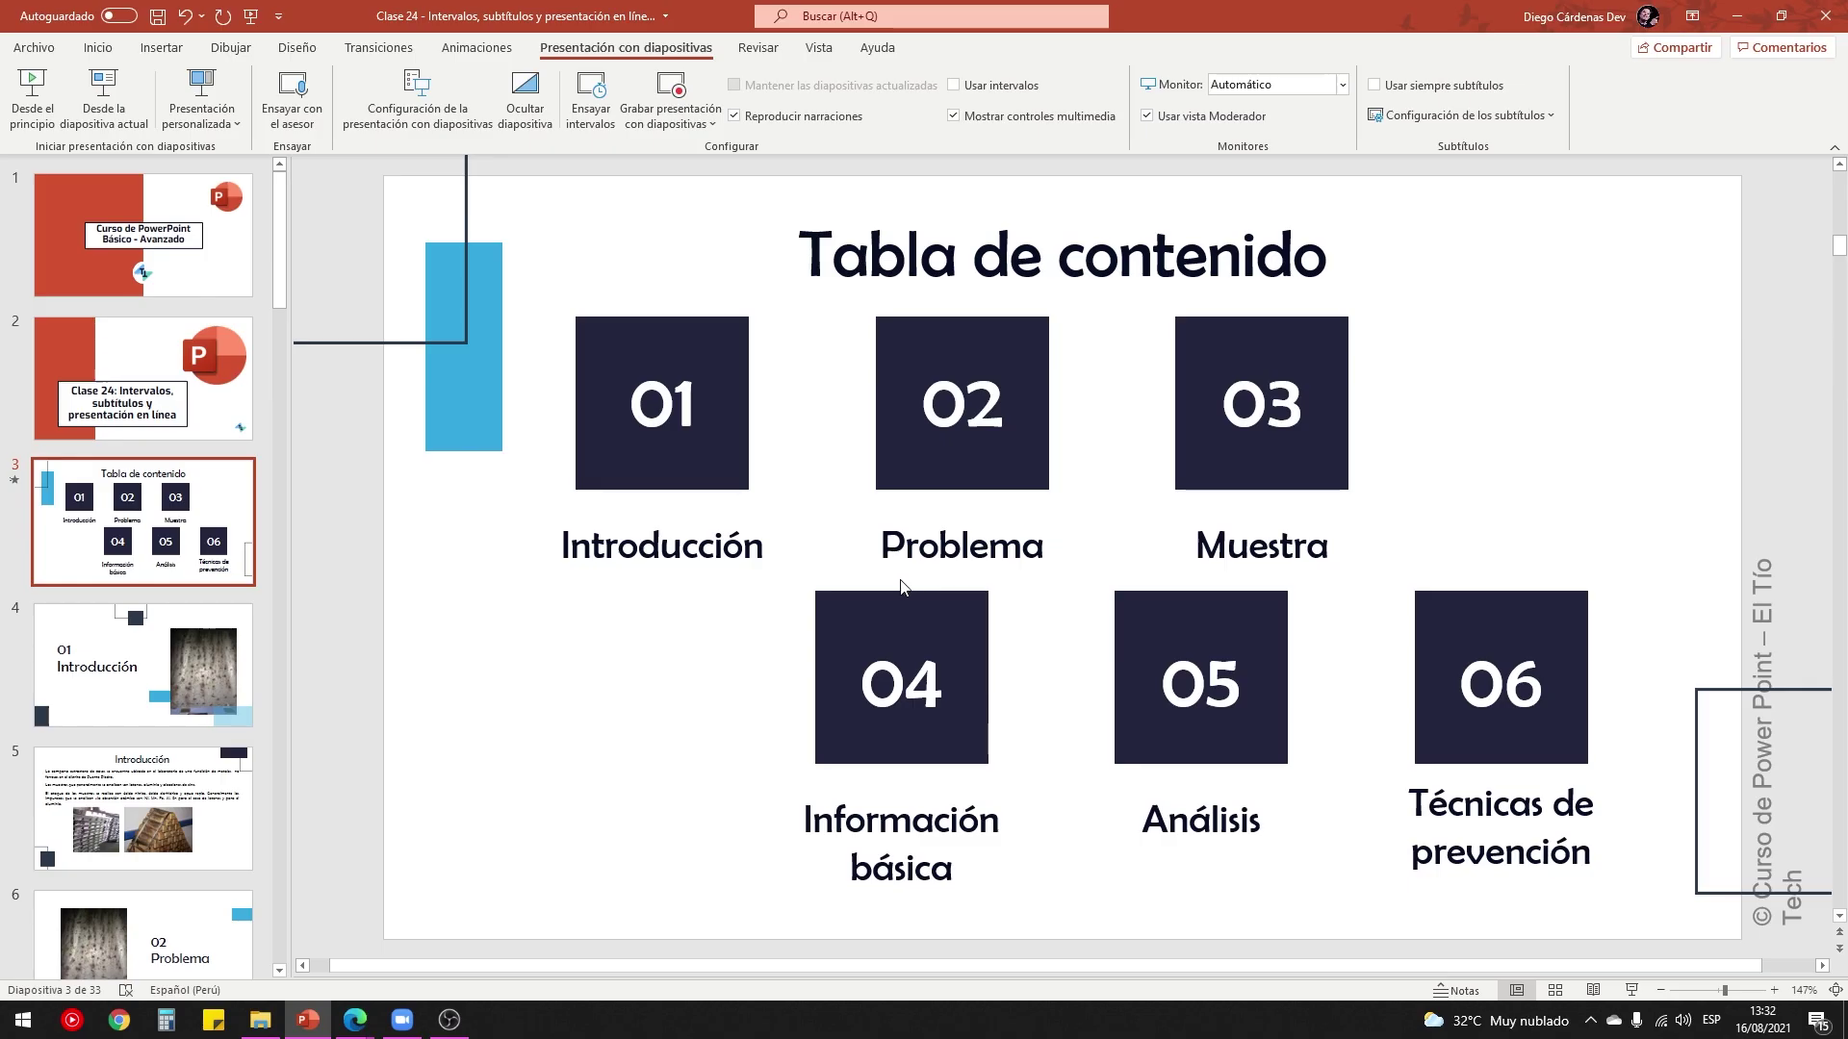
click(402, 1018)
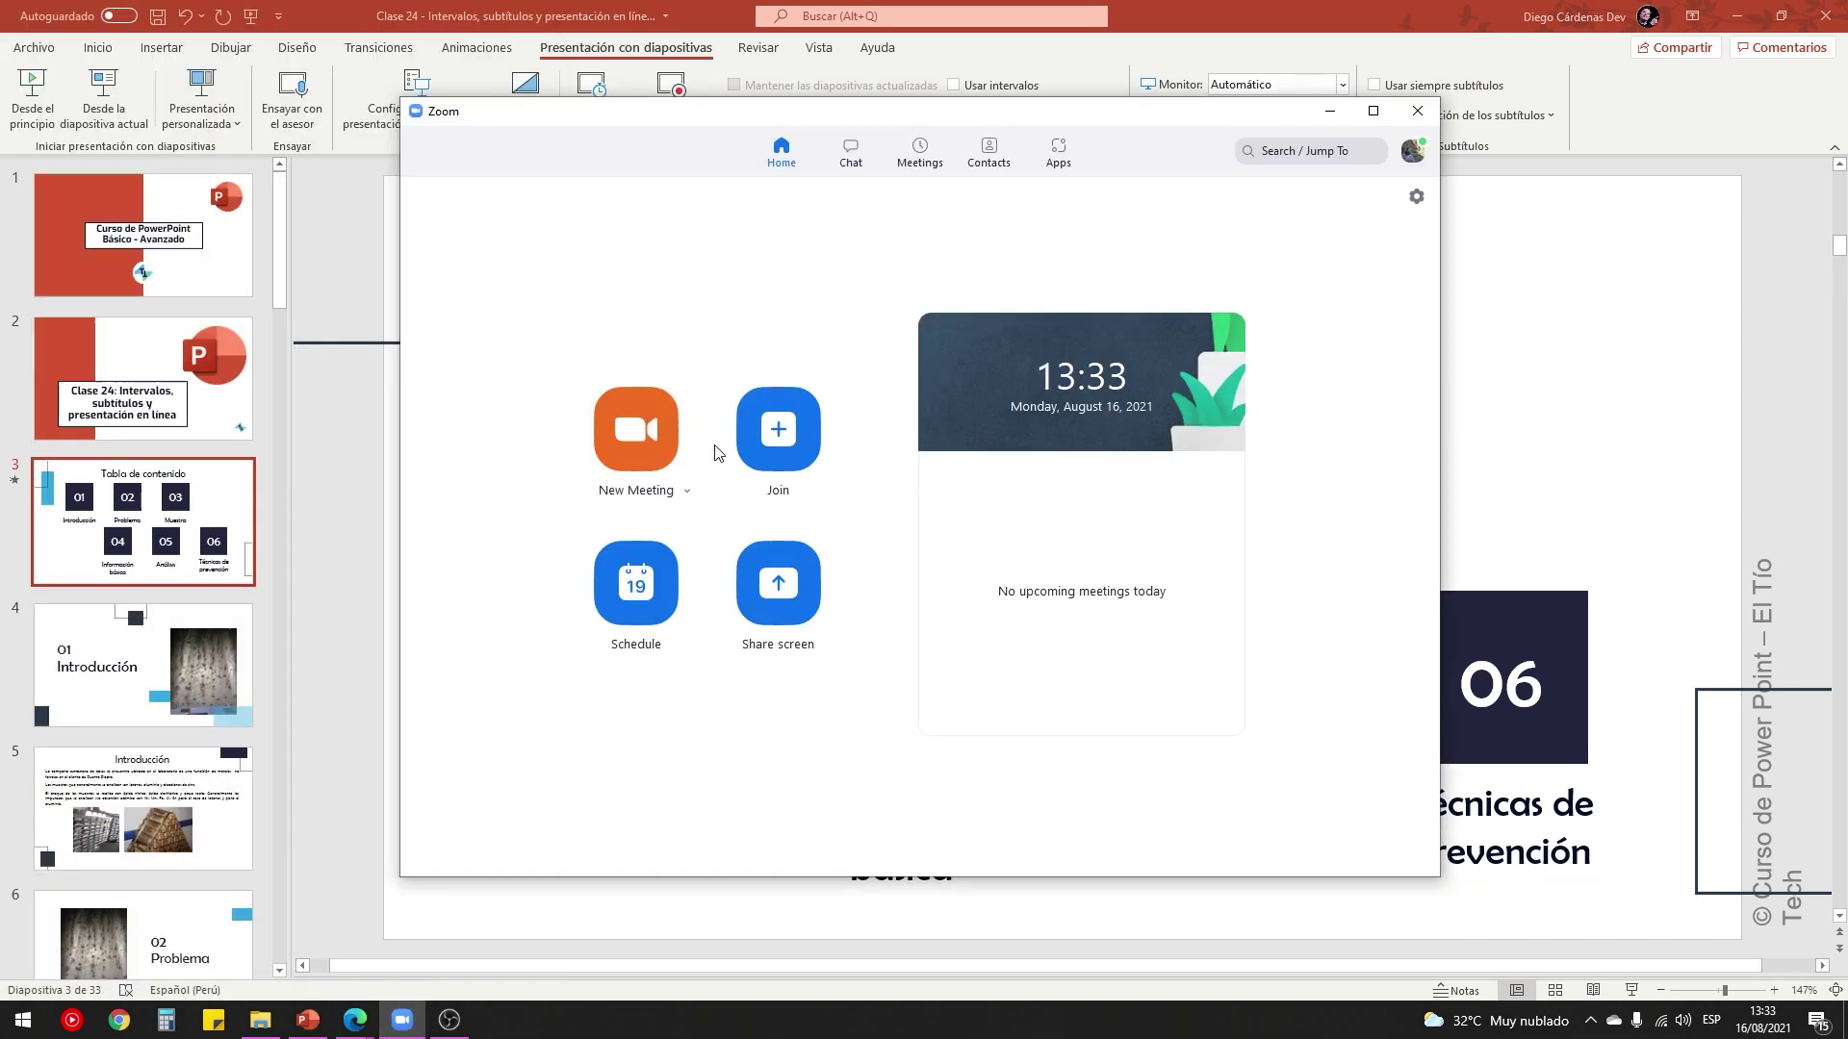
click(352, 1004)
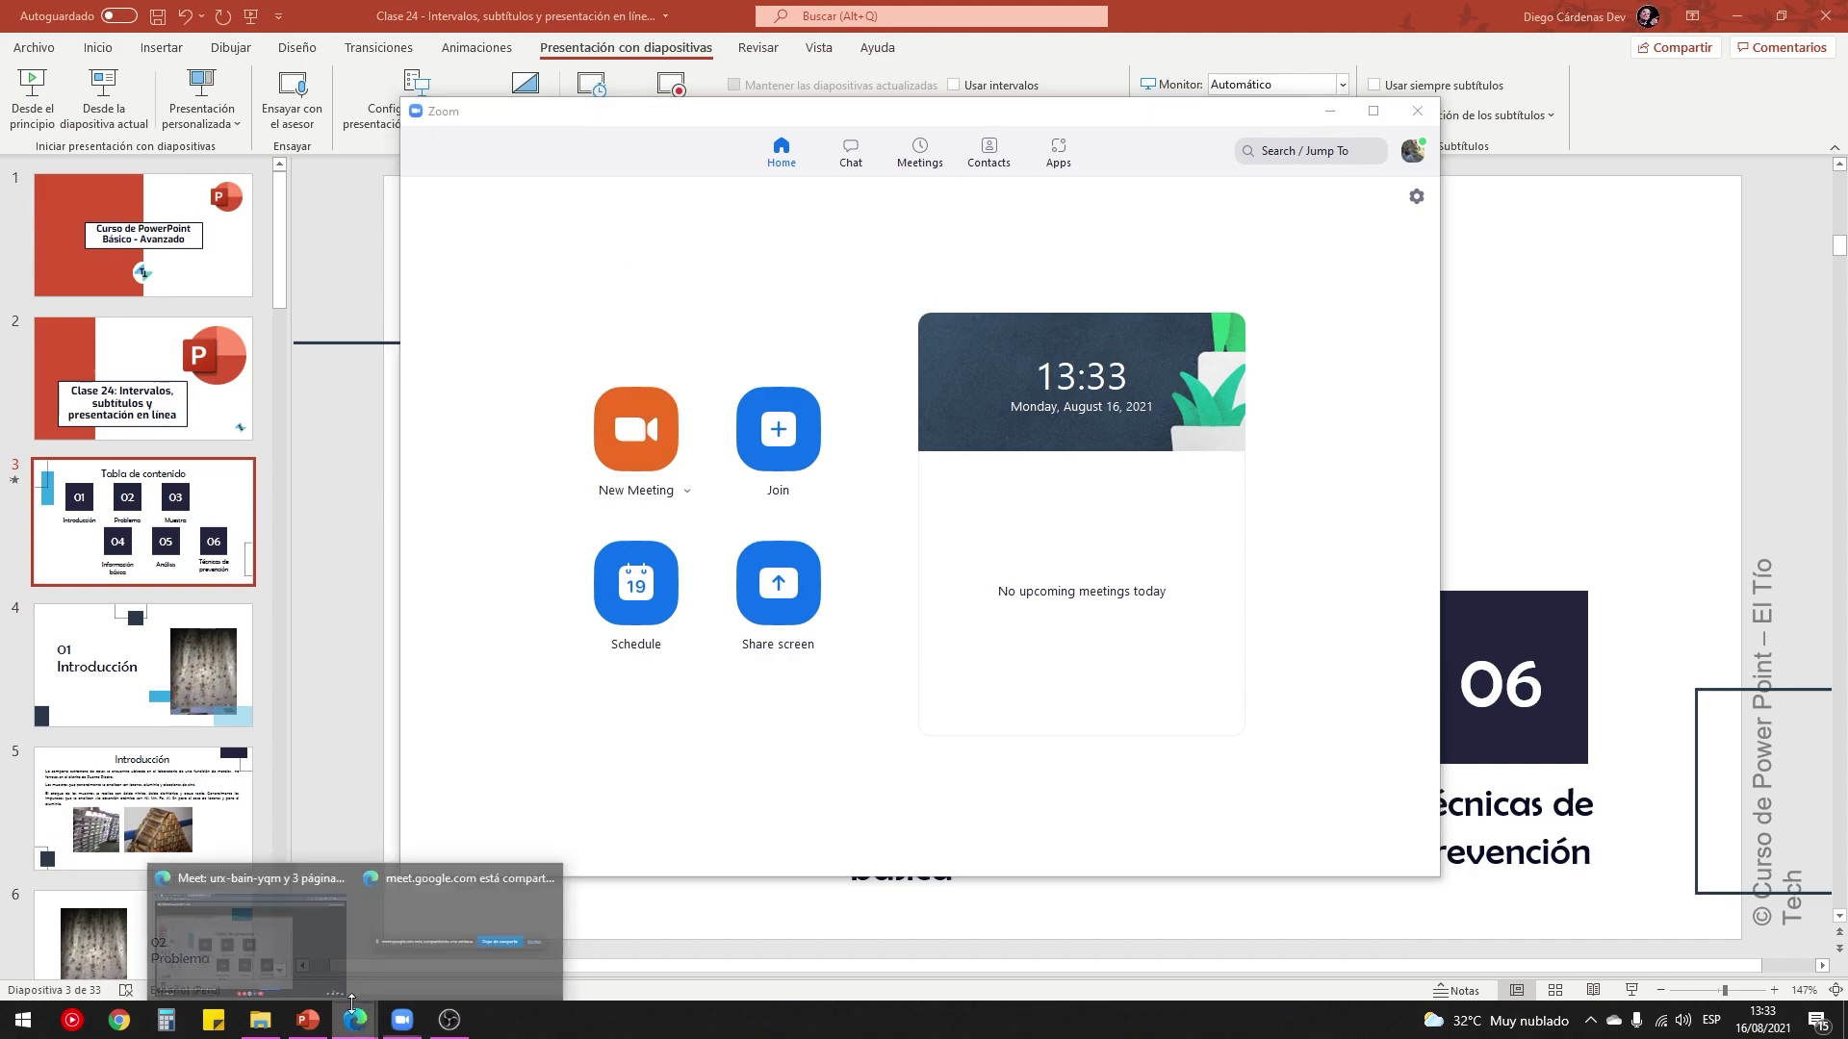
click(267, 926)
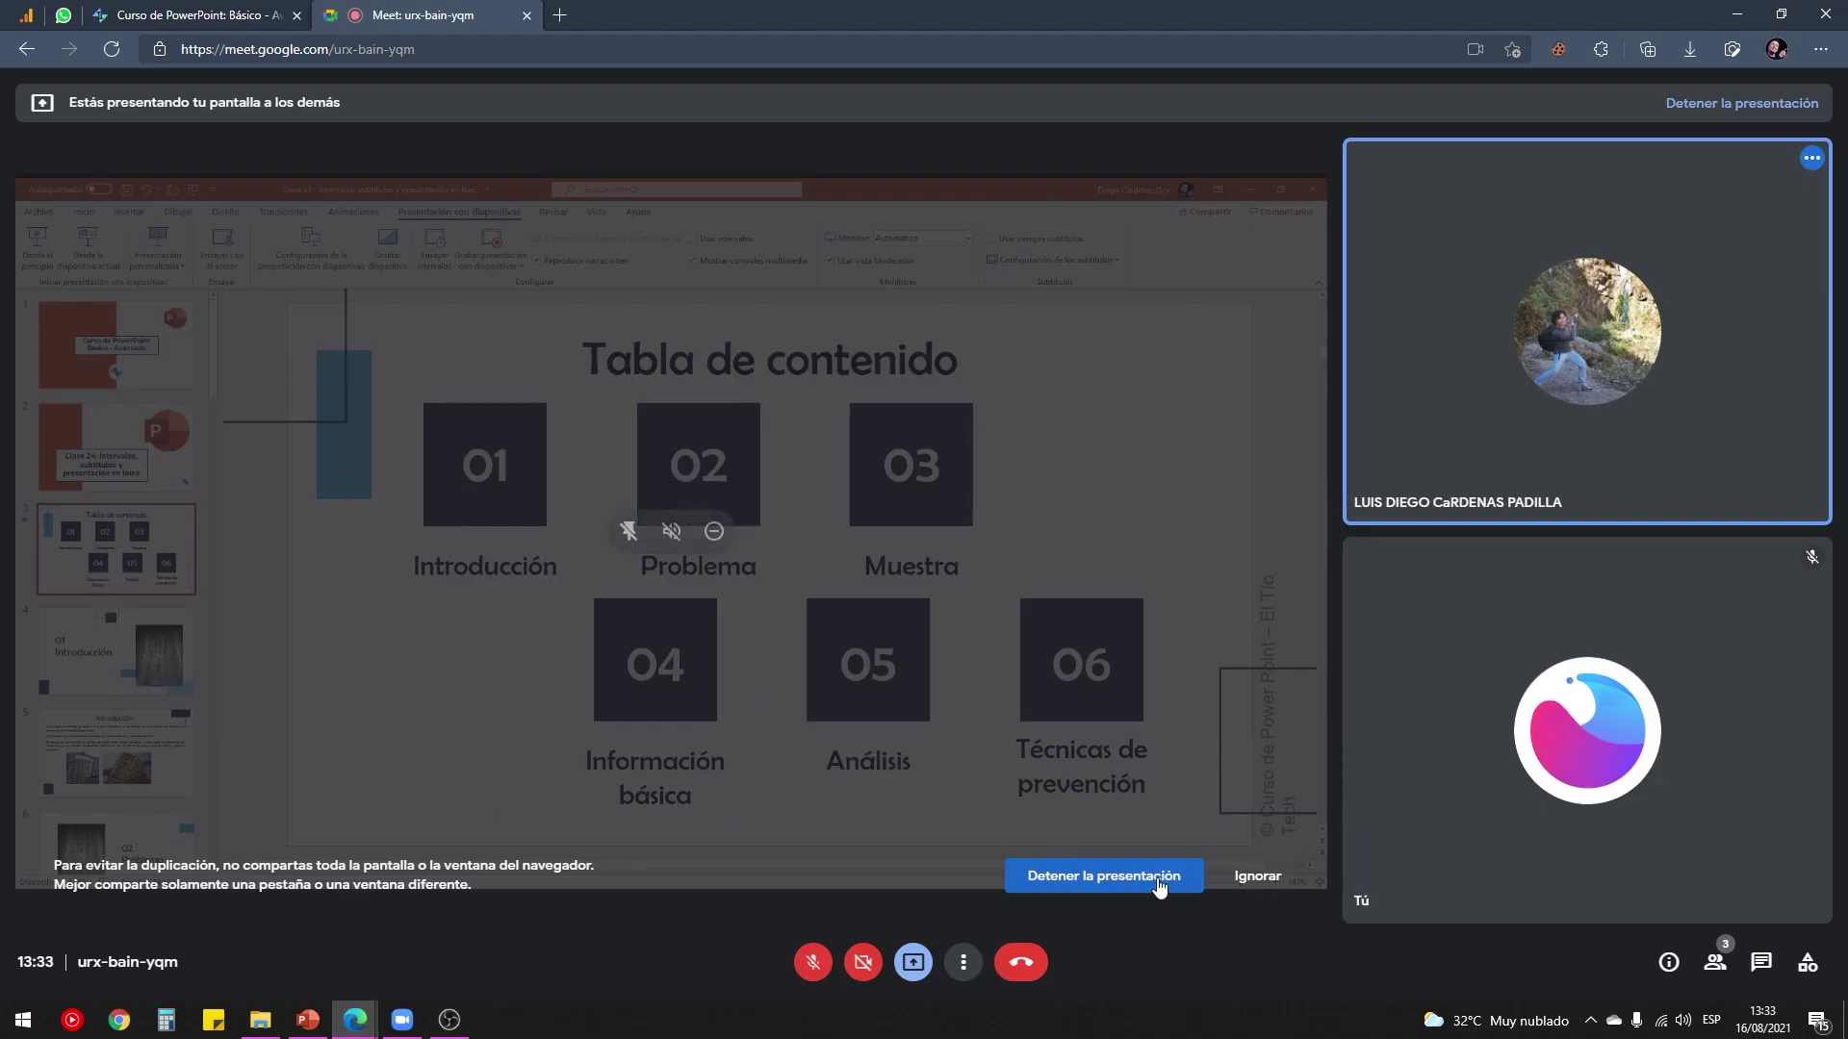
click(1104, 876)
click(1025, 967)
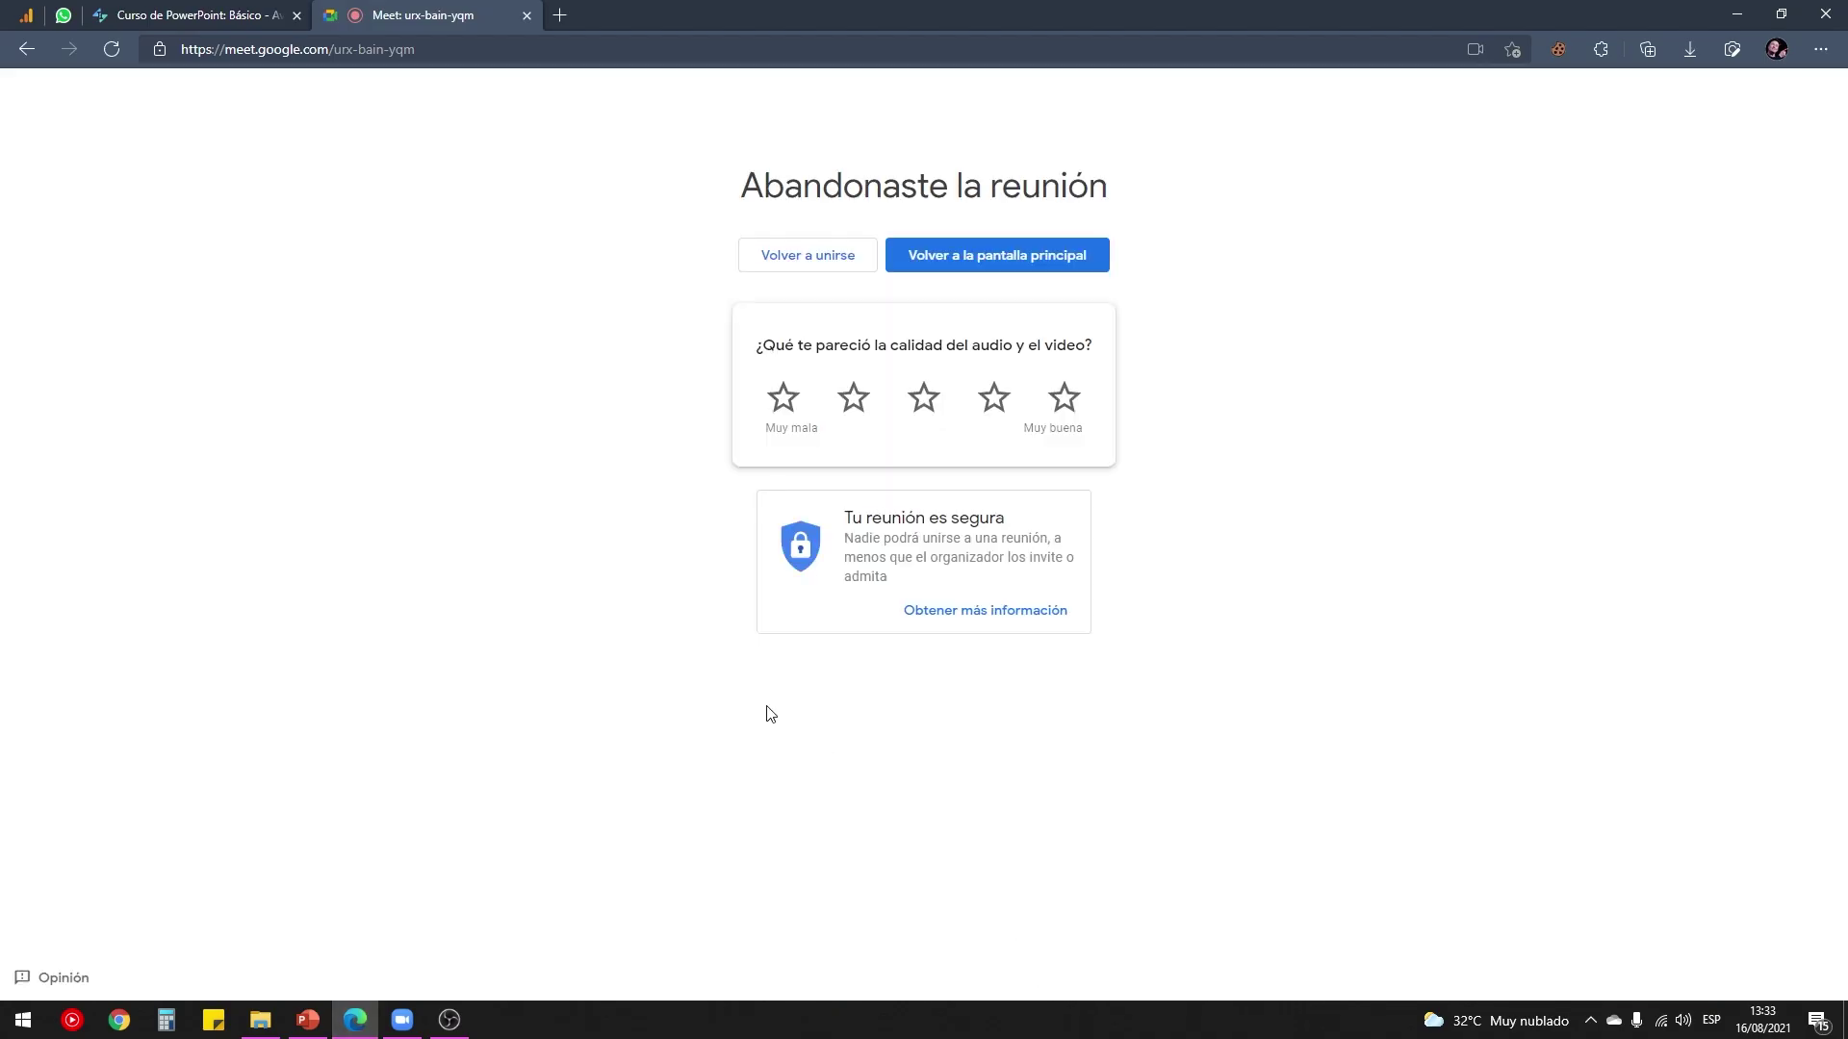
Step: Start a new meeting from Zoom Home and open Share Screen
click(403, 1013)
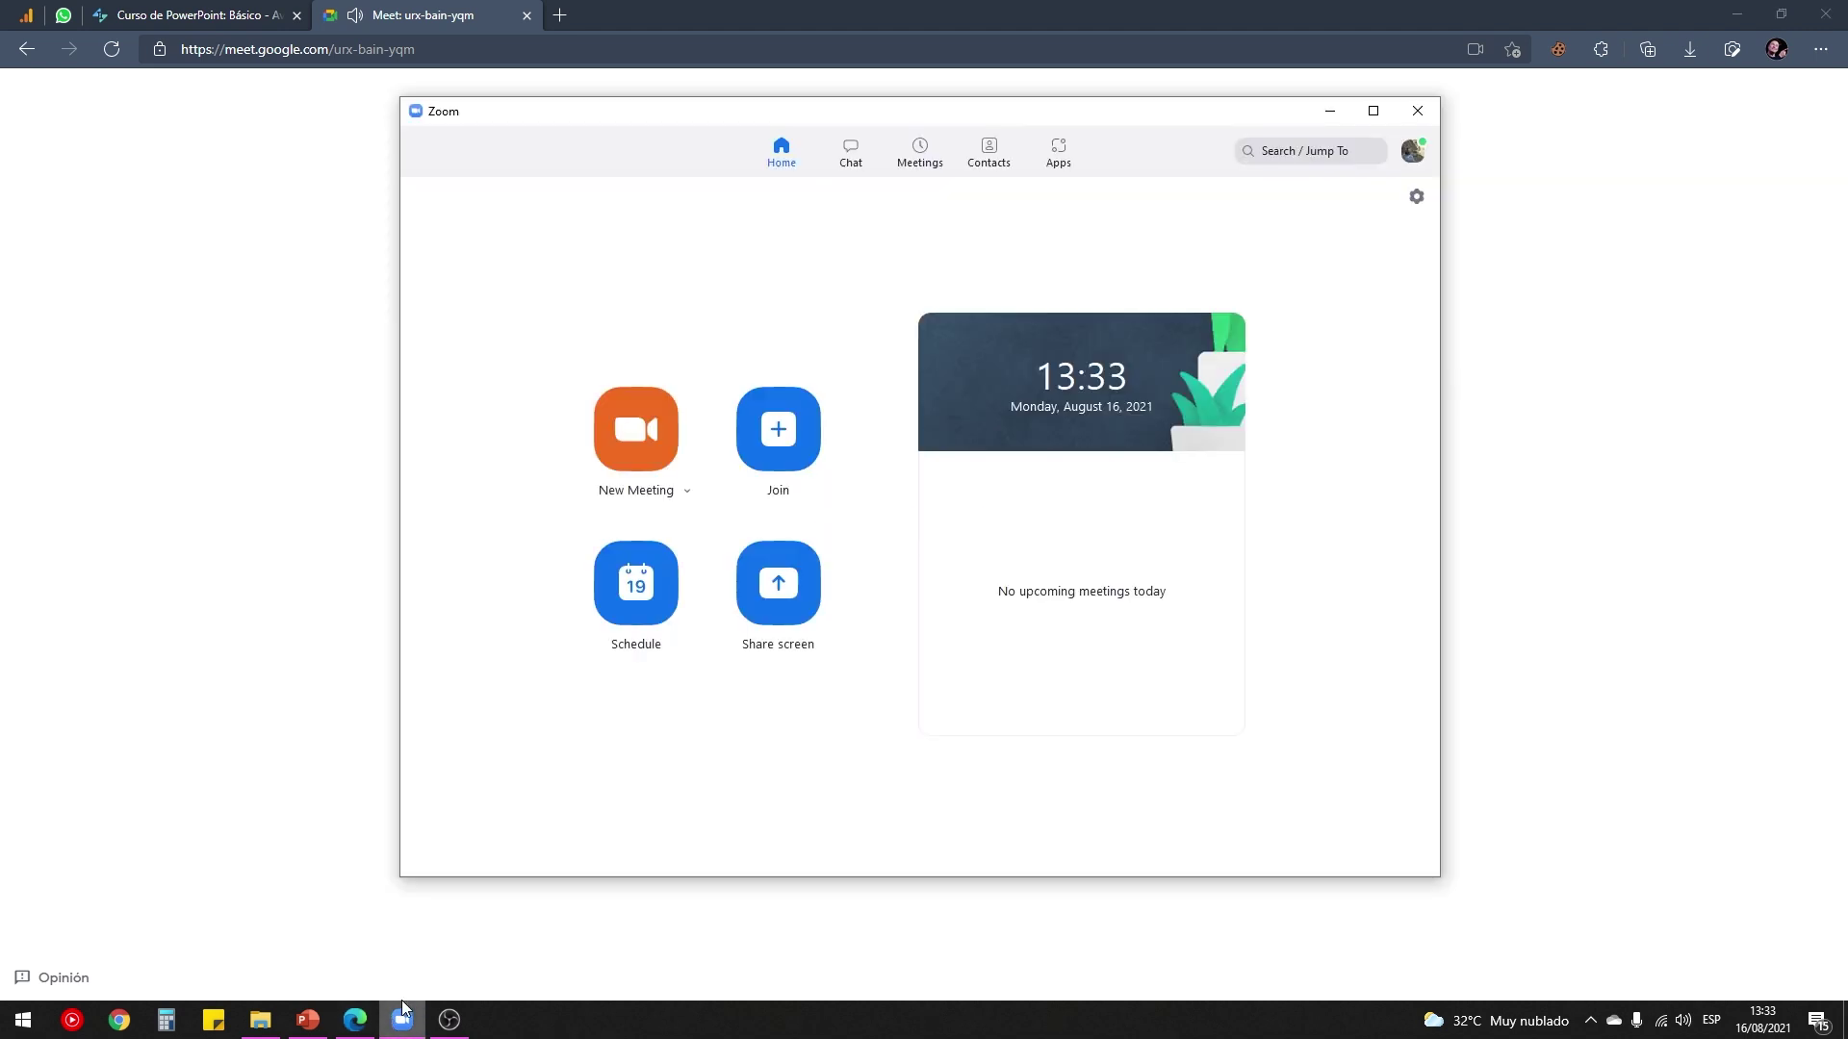
click(643, 436)
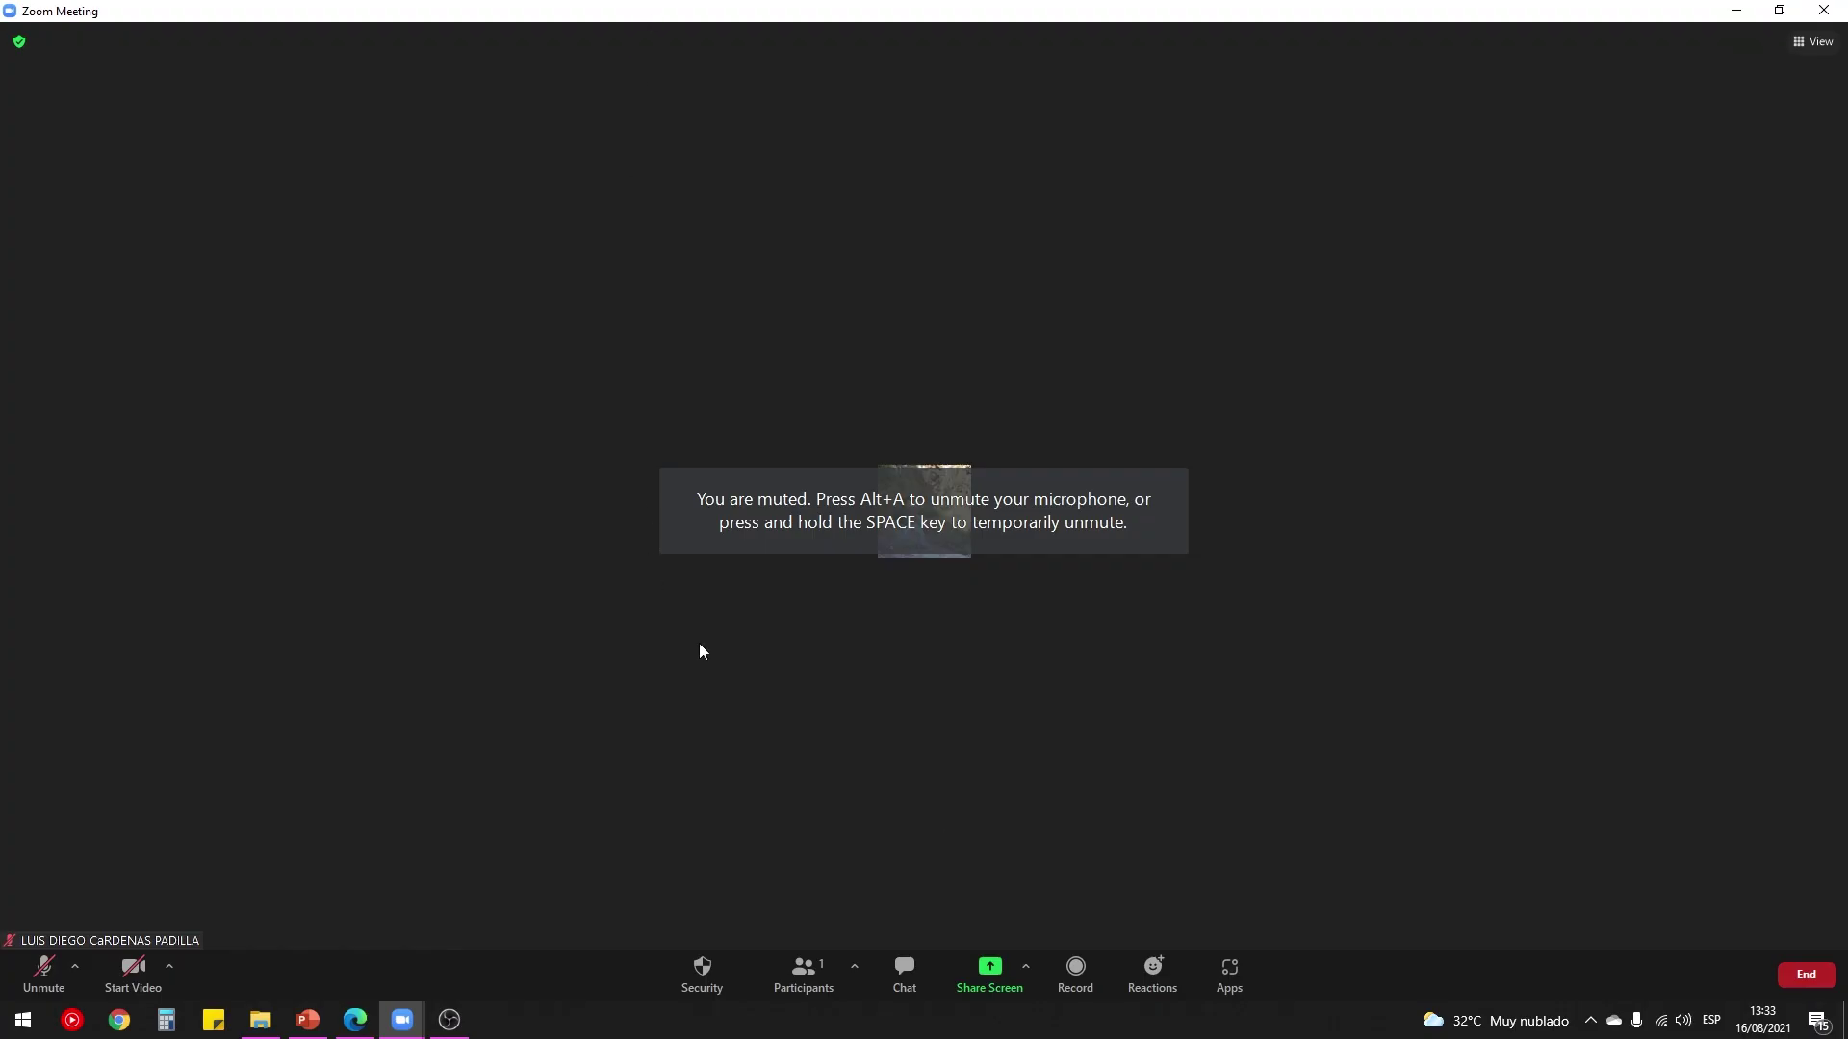
click(997, 980)
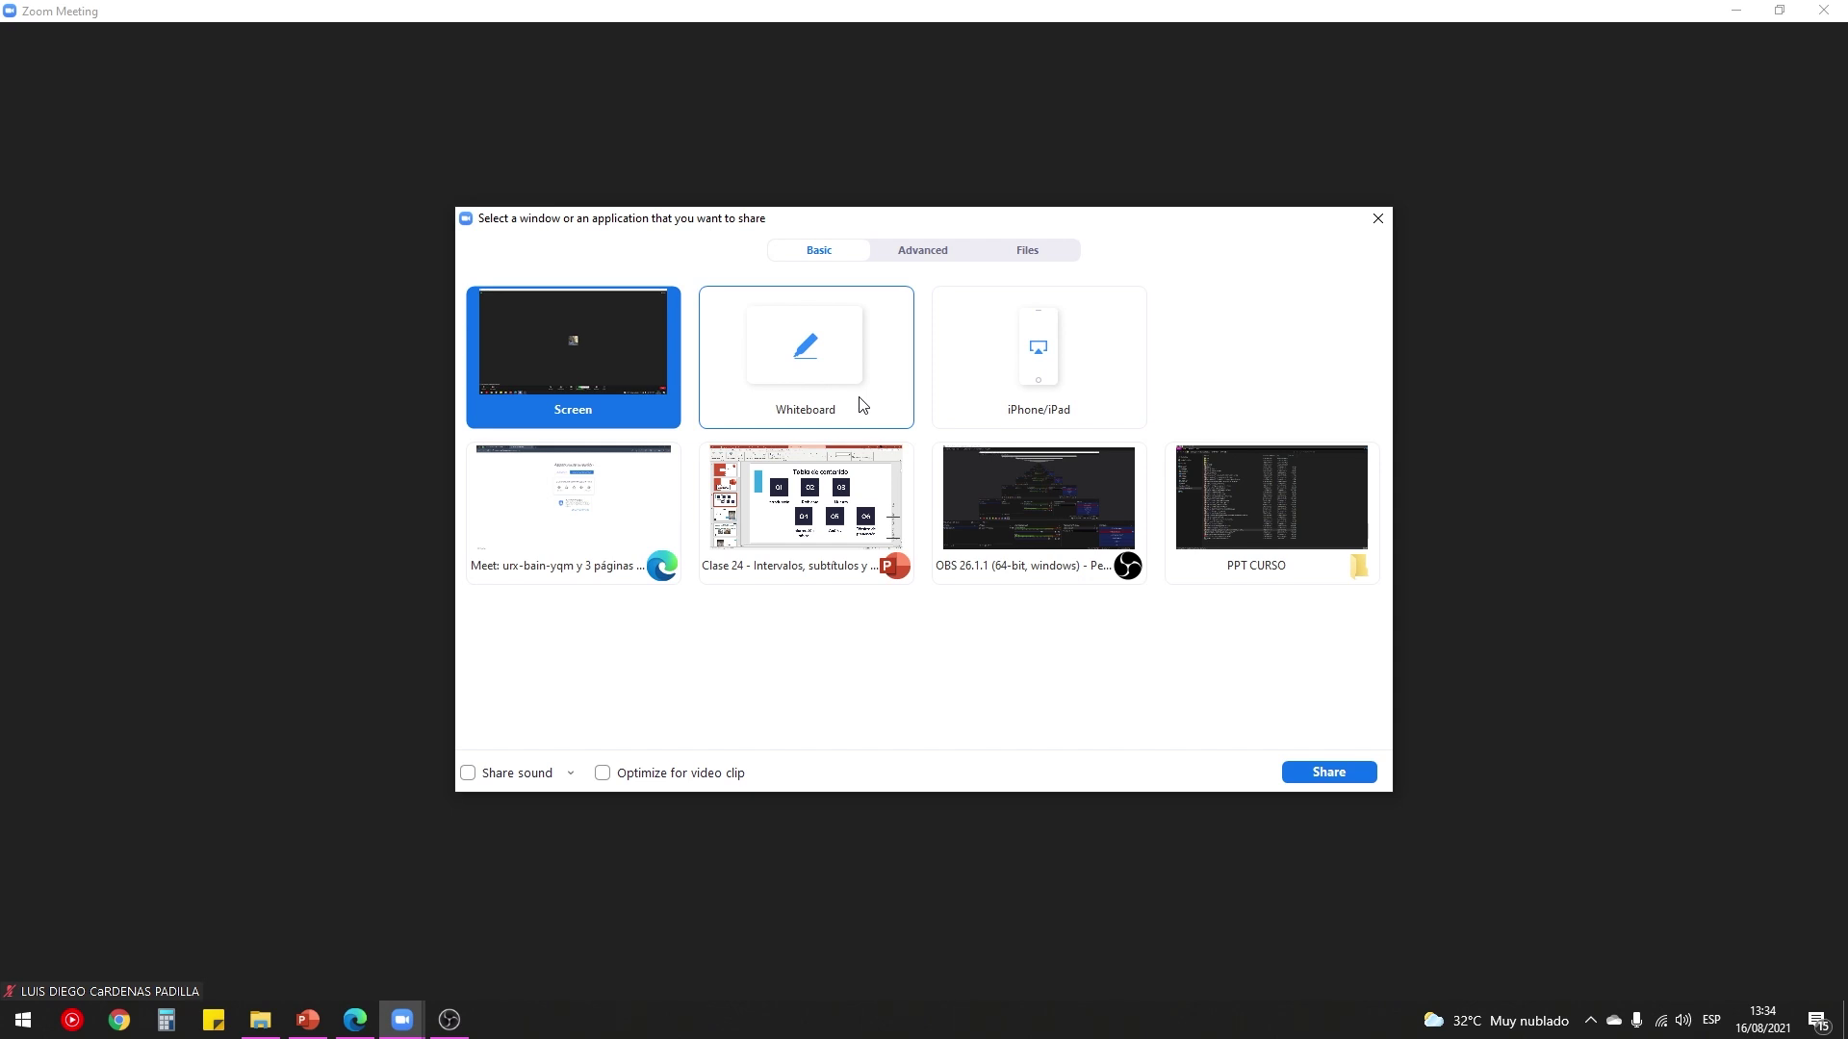
Step: Share the Clase 24 PowerPoint window in Zoom with Share sound ticked
click(802, 521)
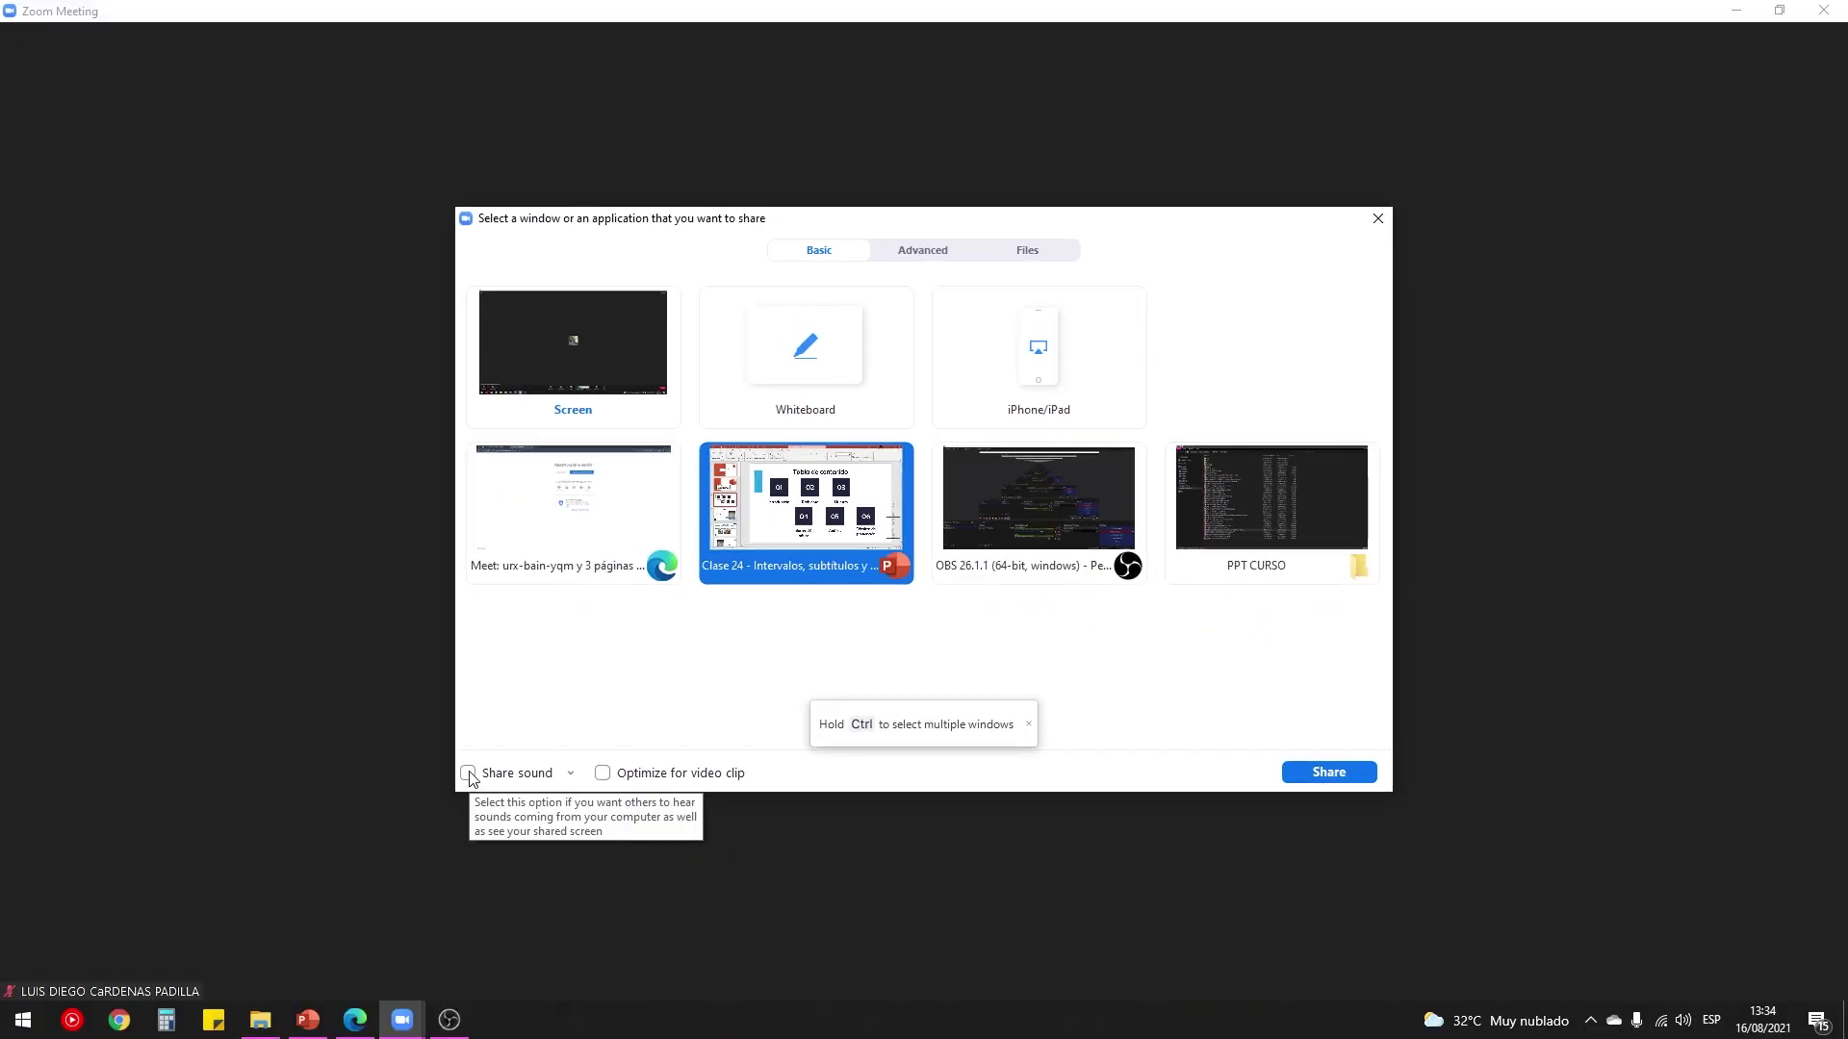
click(468, 774)
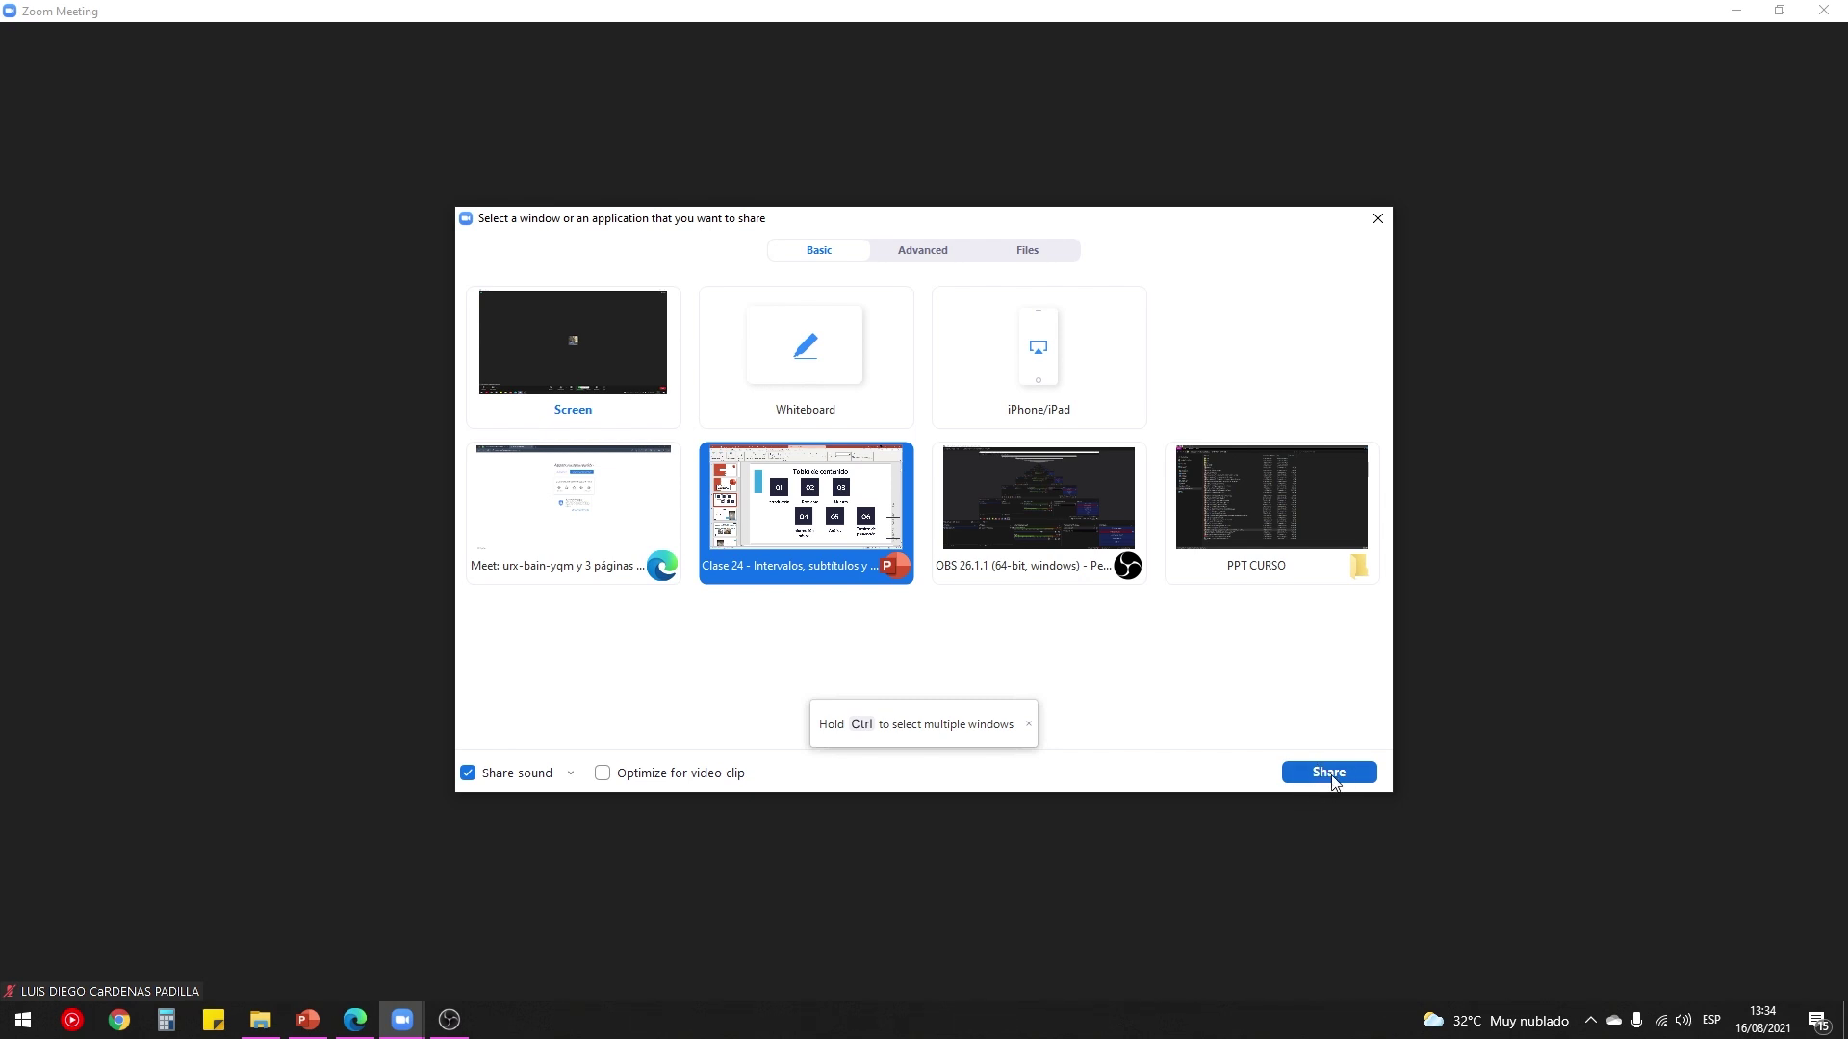
click(1331, 776)
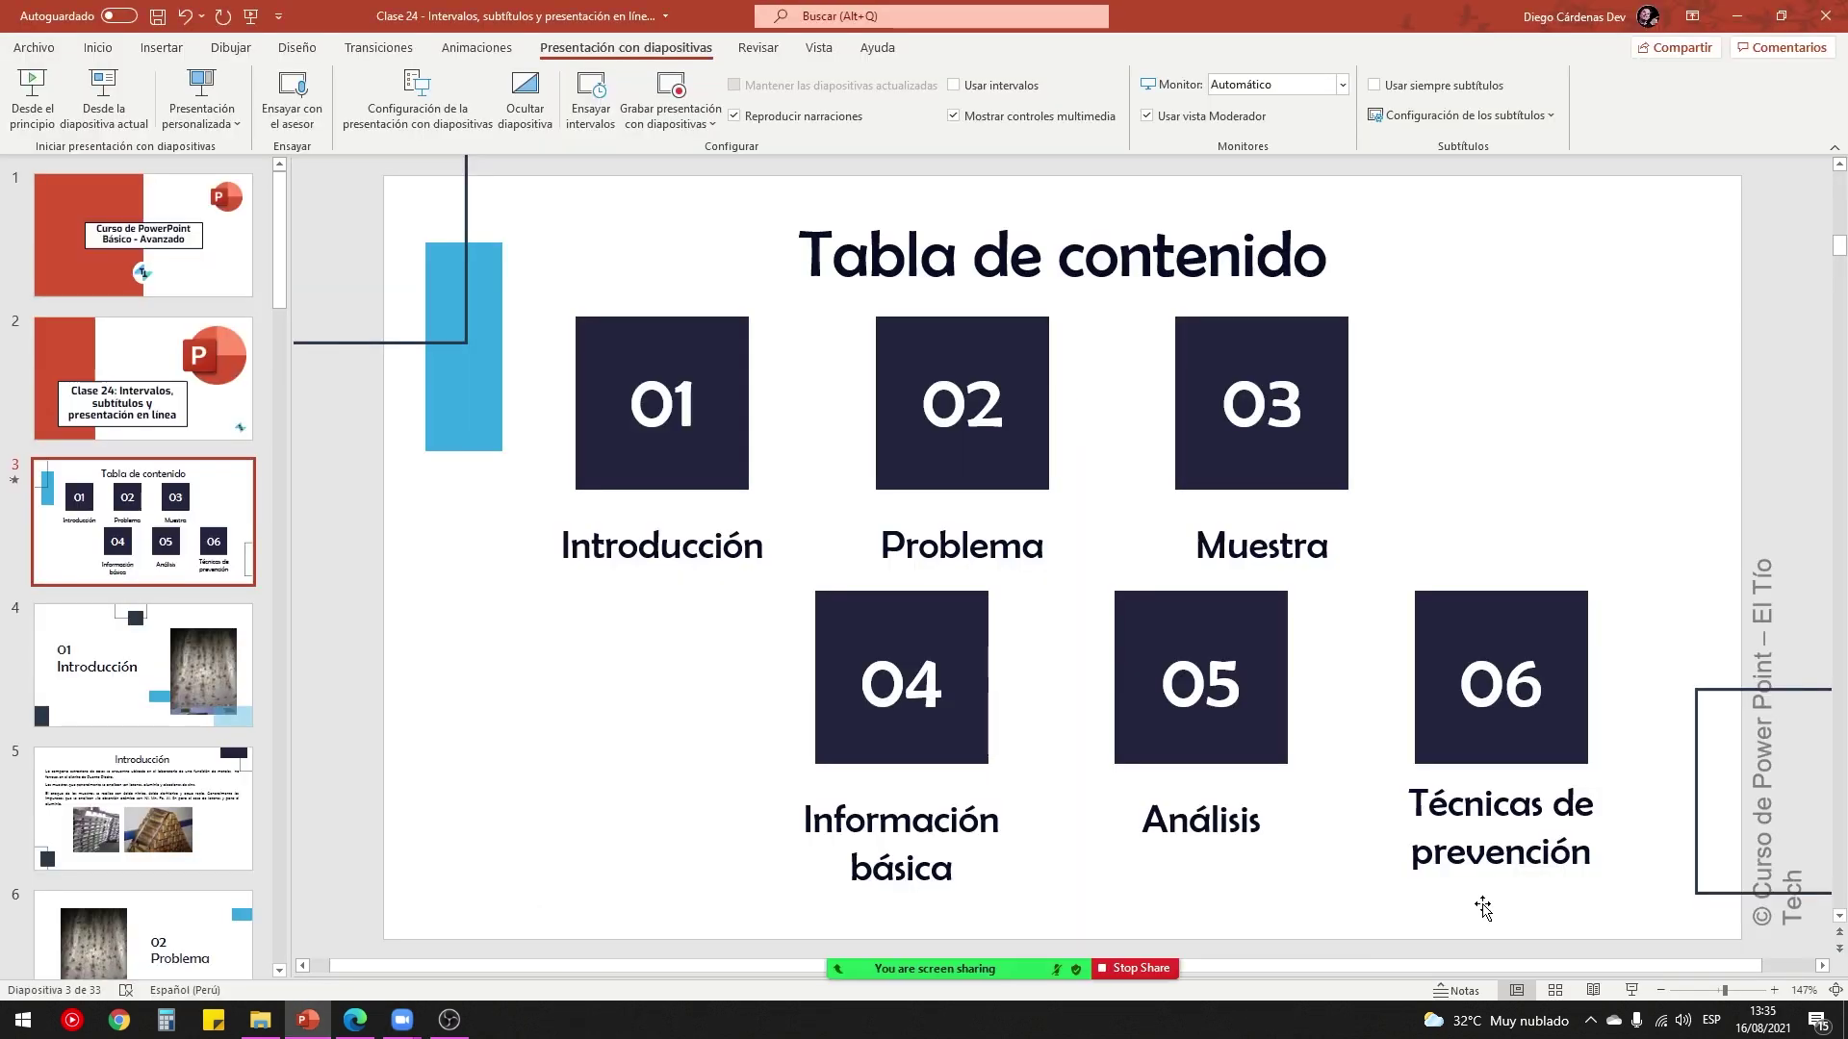
Step: Start the show on Tabla de contenido, switch to presenter view, then hide presenter view again
click(1631, 990)
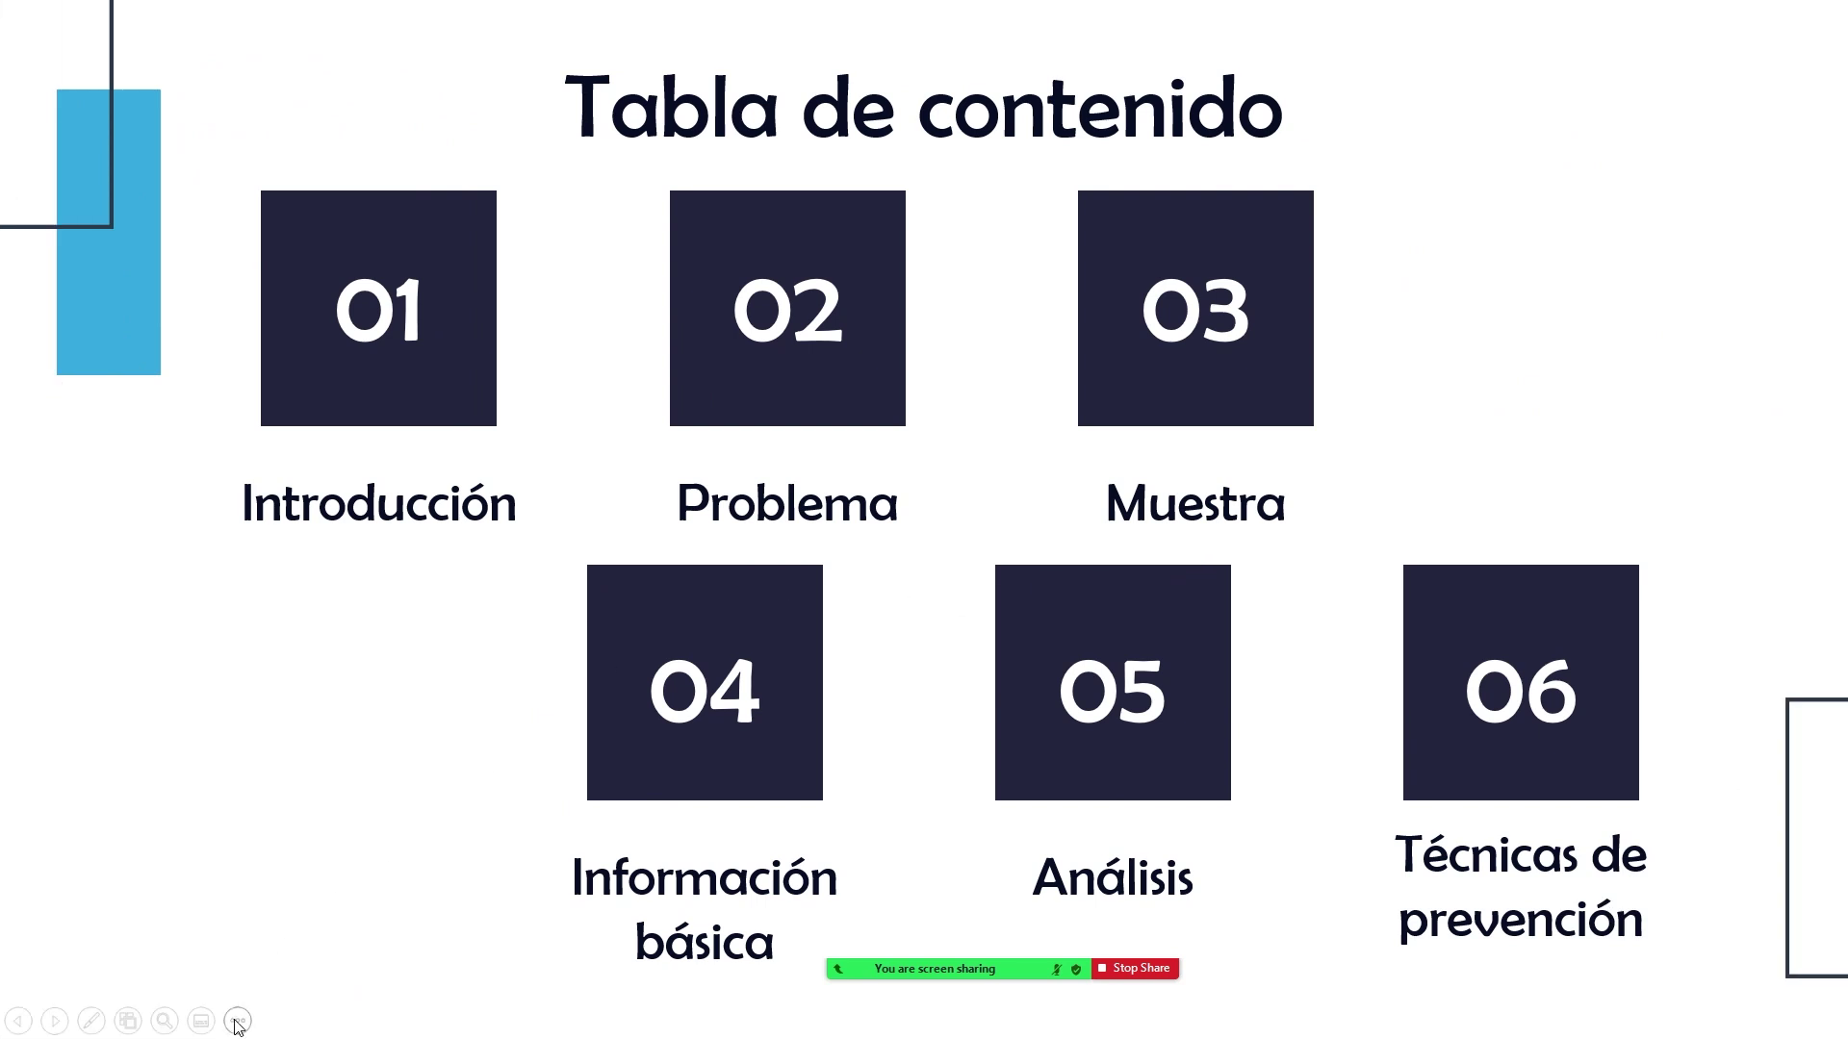
click(237, 1021)
click(218, 677)
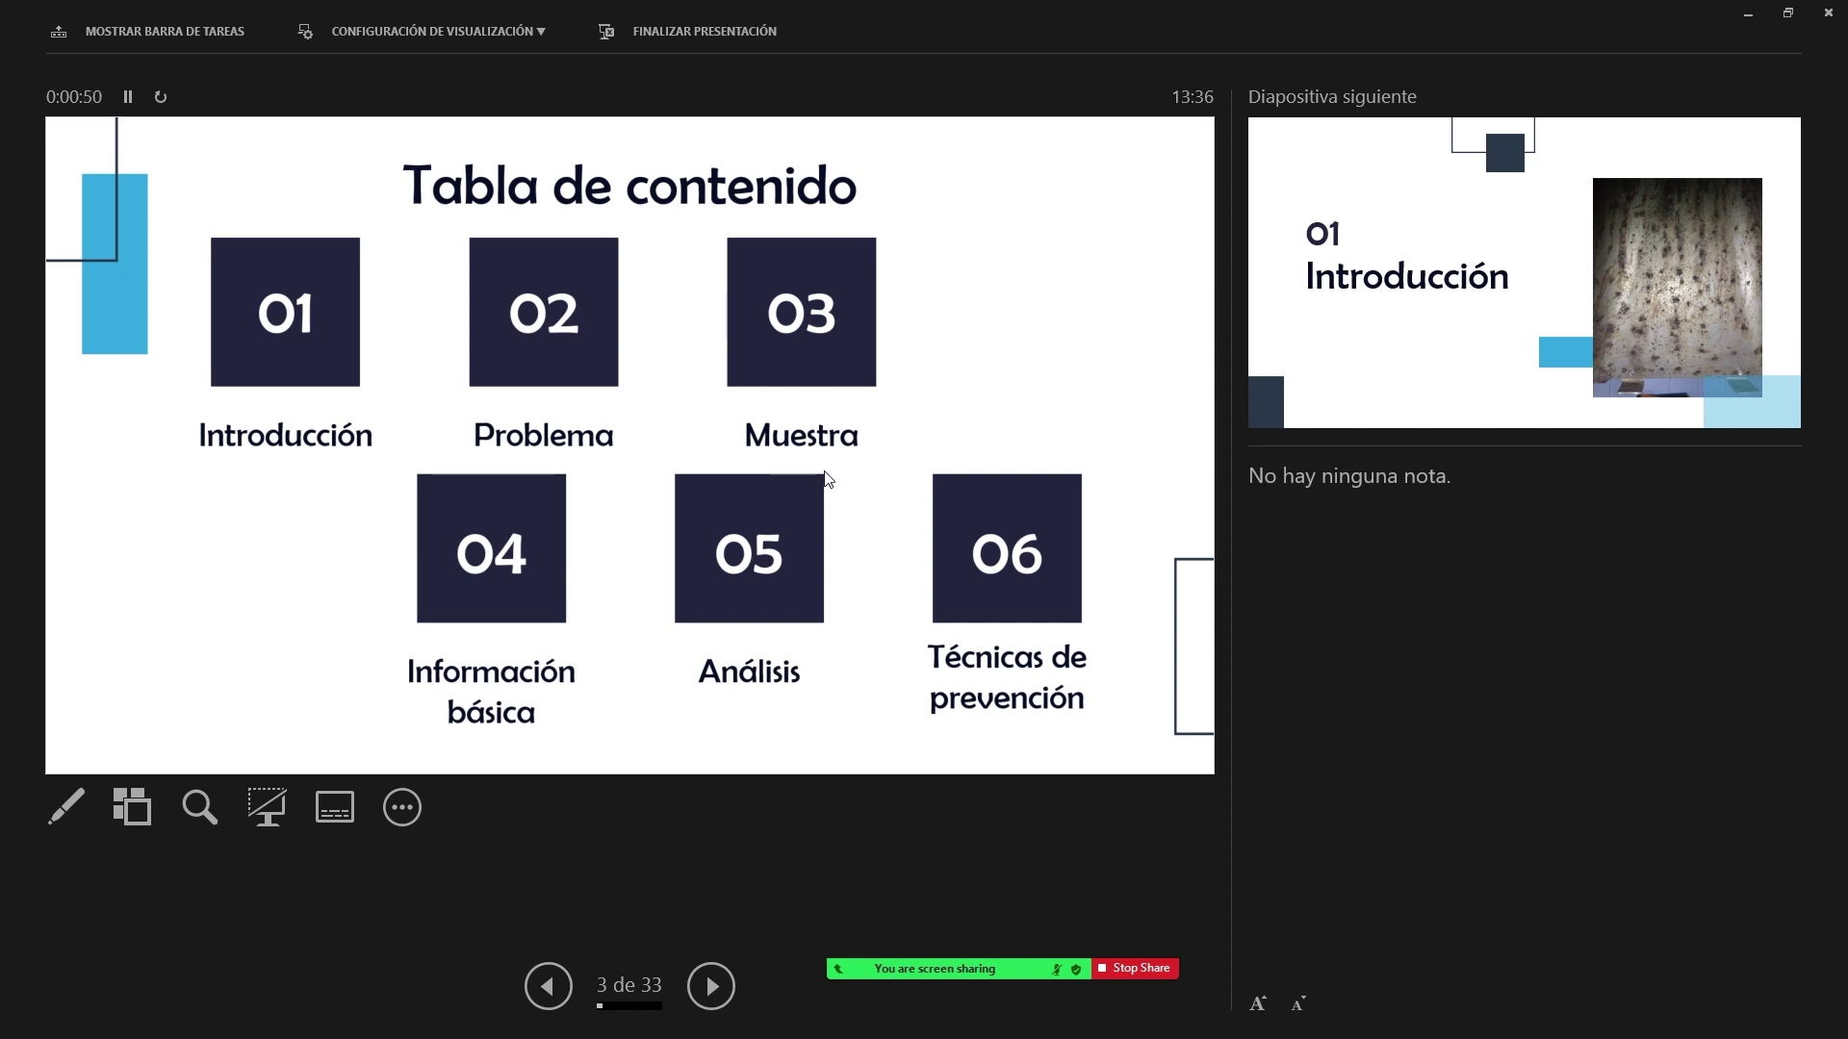
click(404, 809)
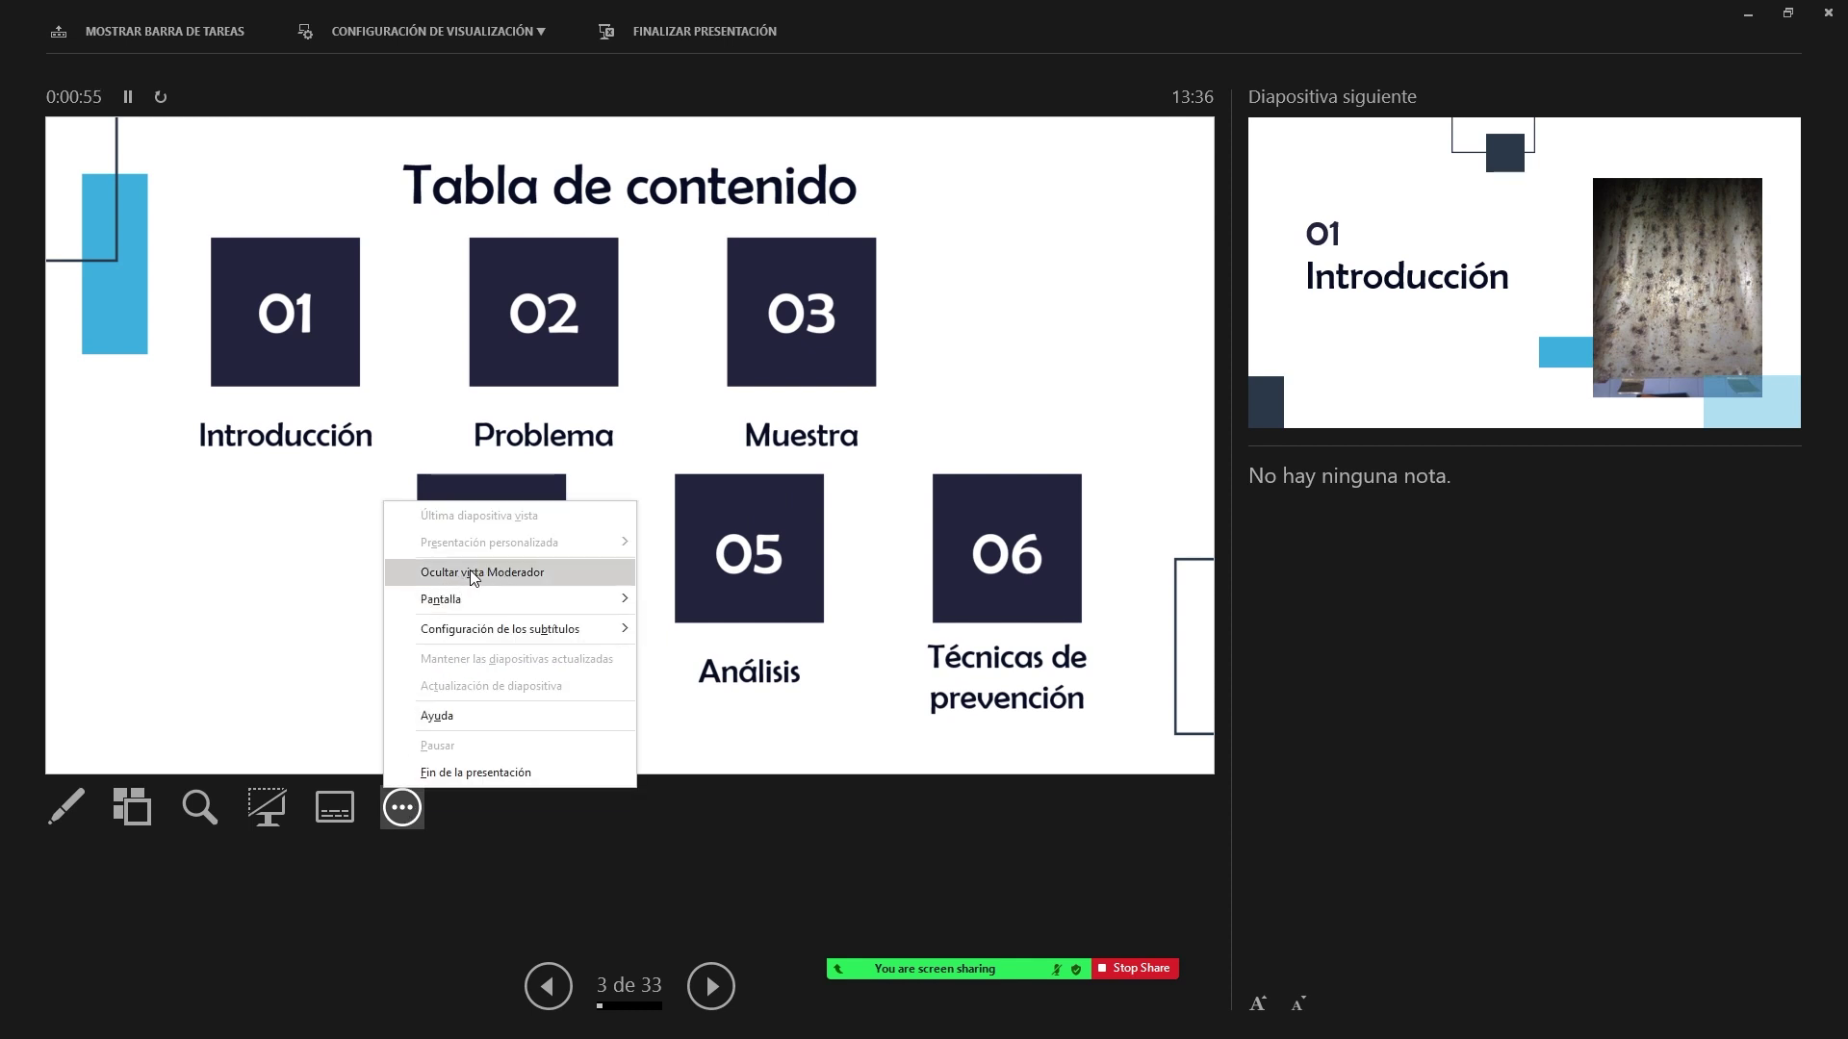
click(498, 574)
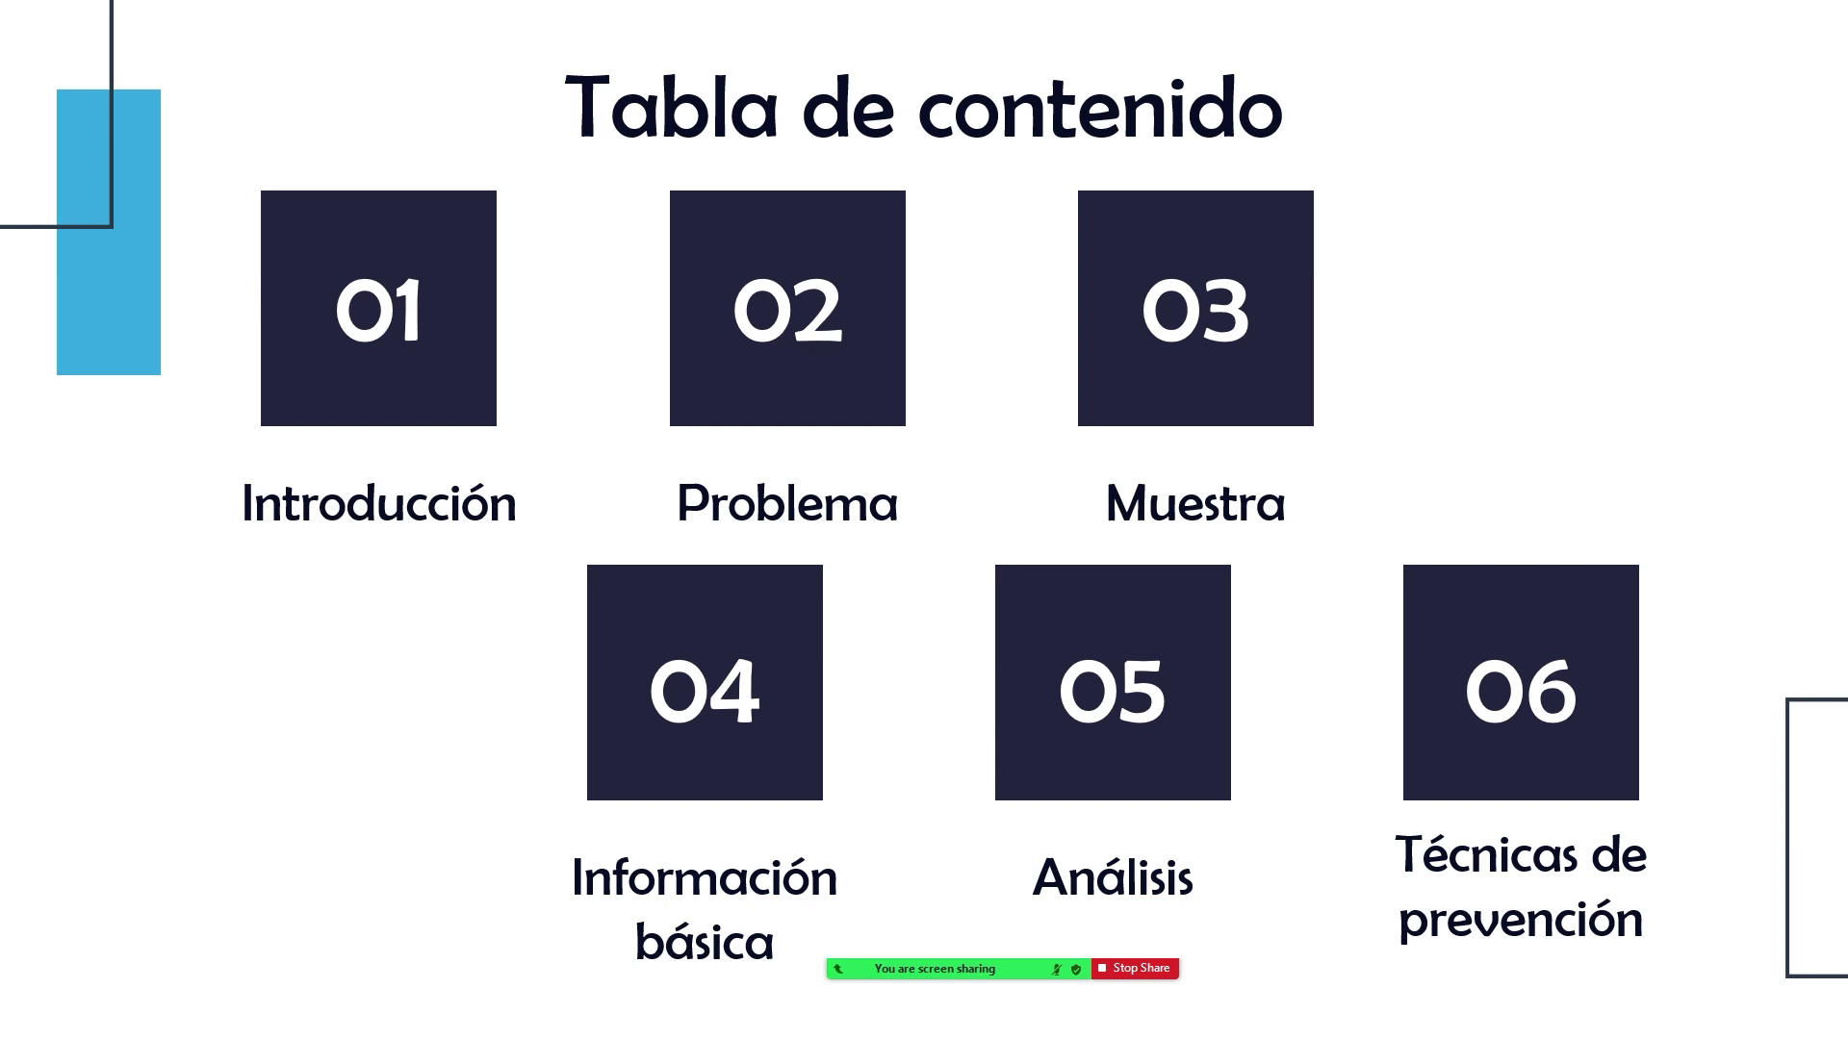
Step: Stop sharing and end the Zoom meeting for everyone
click(1136, 968)
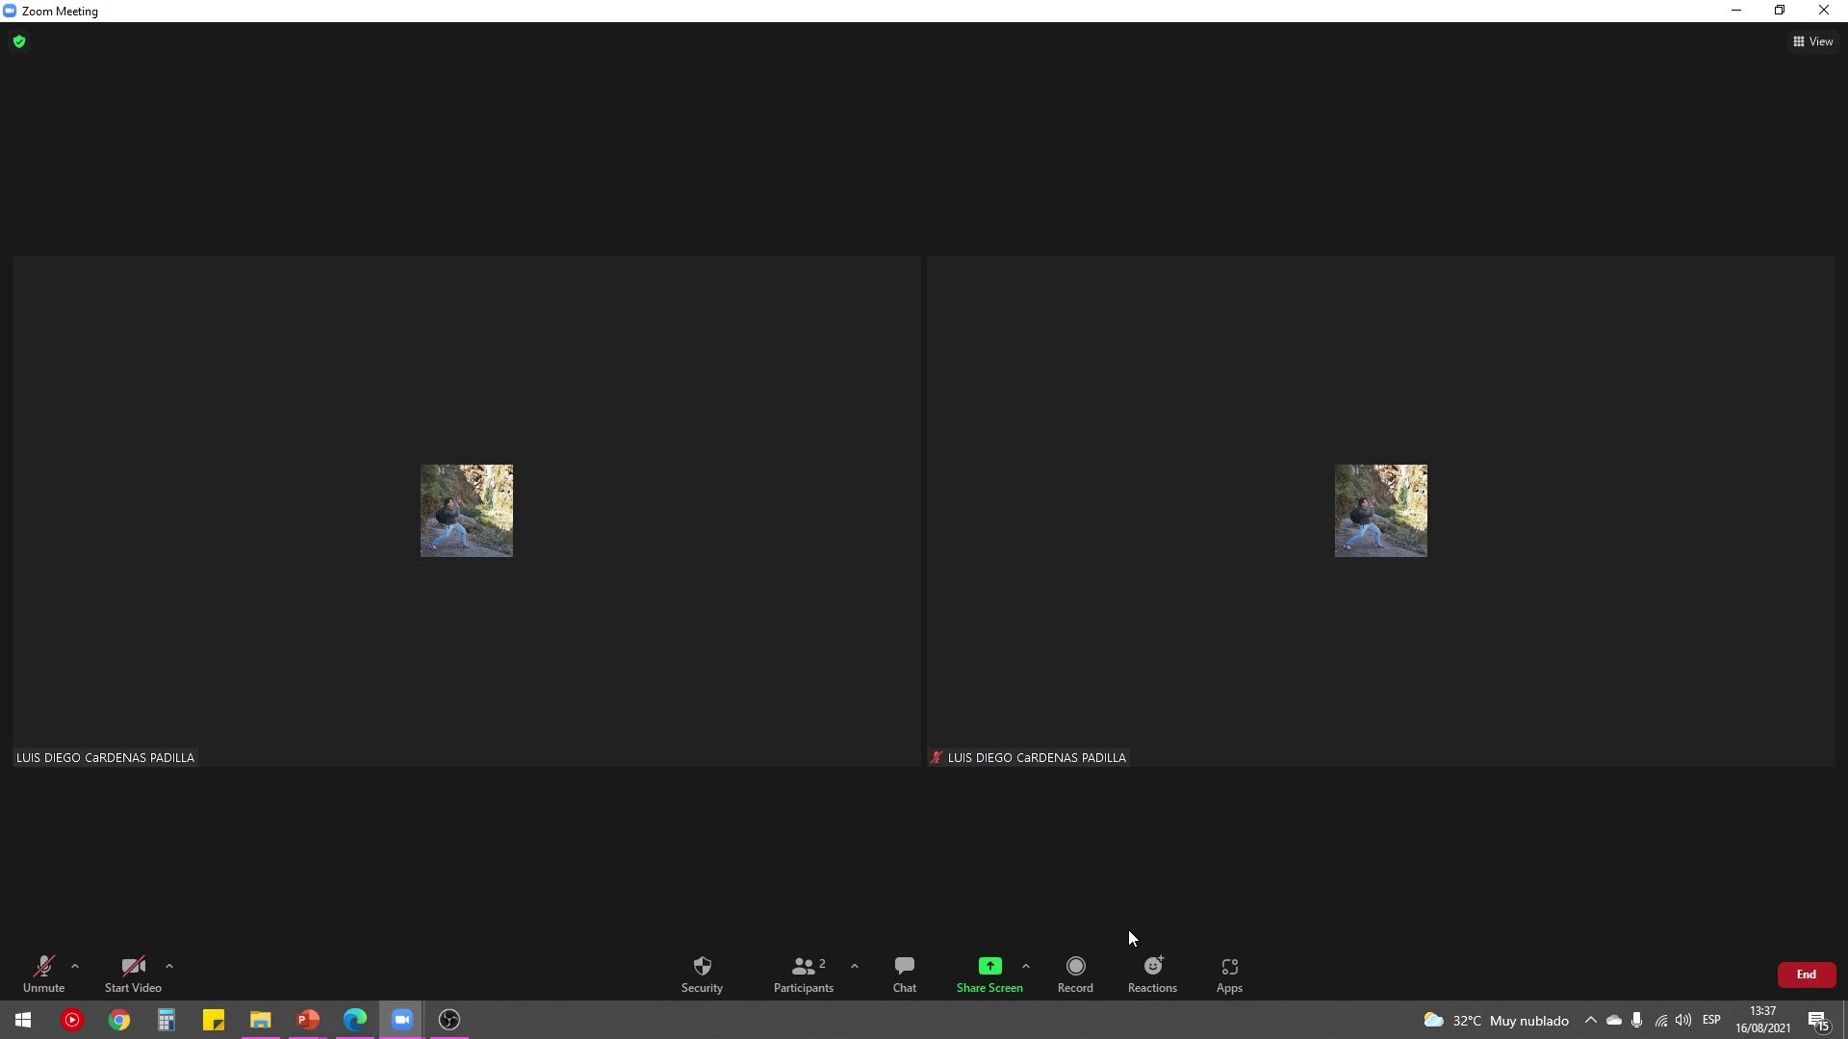
click(1785, 970)
click(1716, 880)
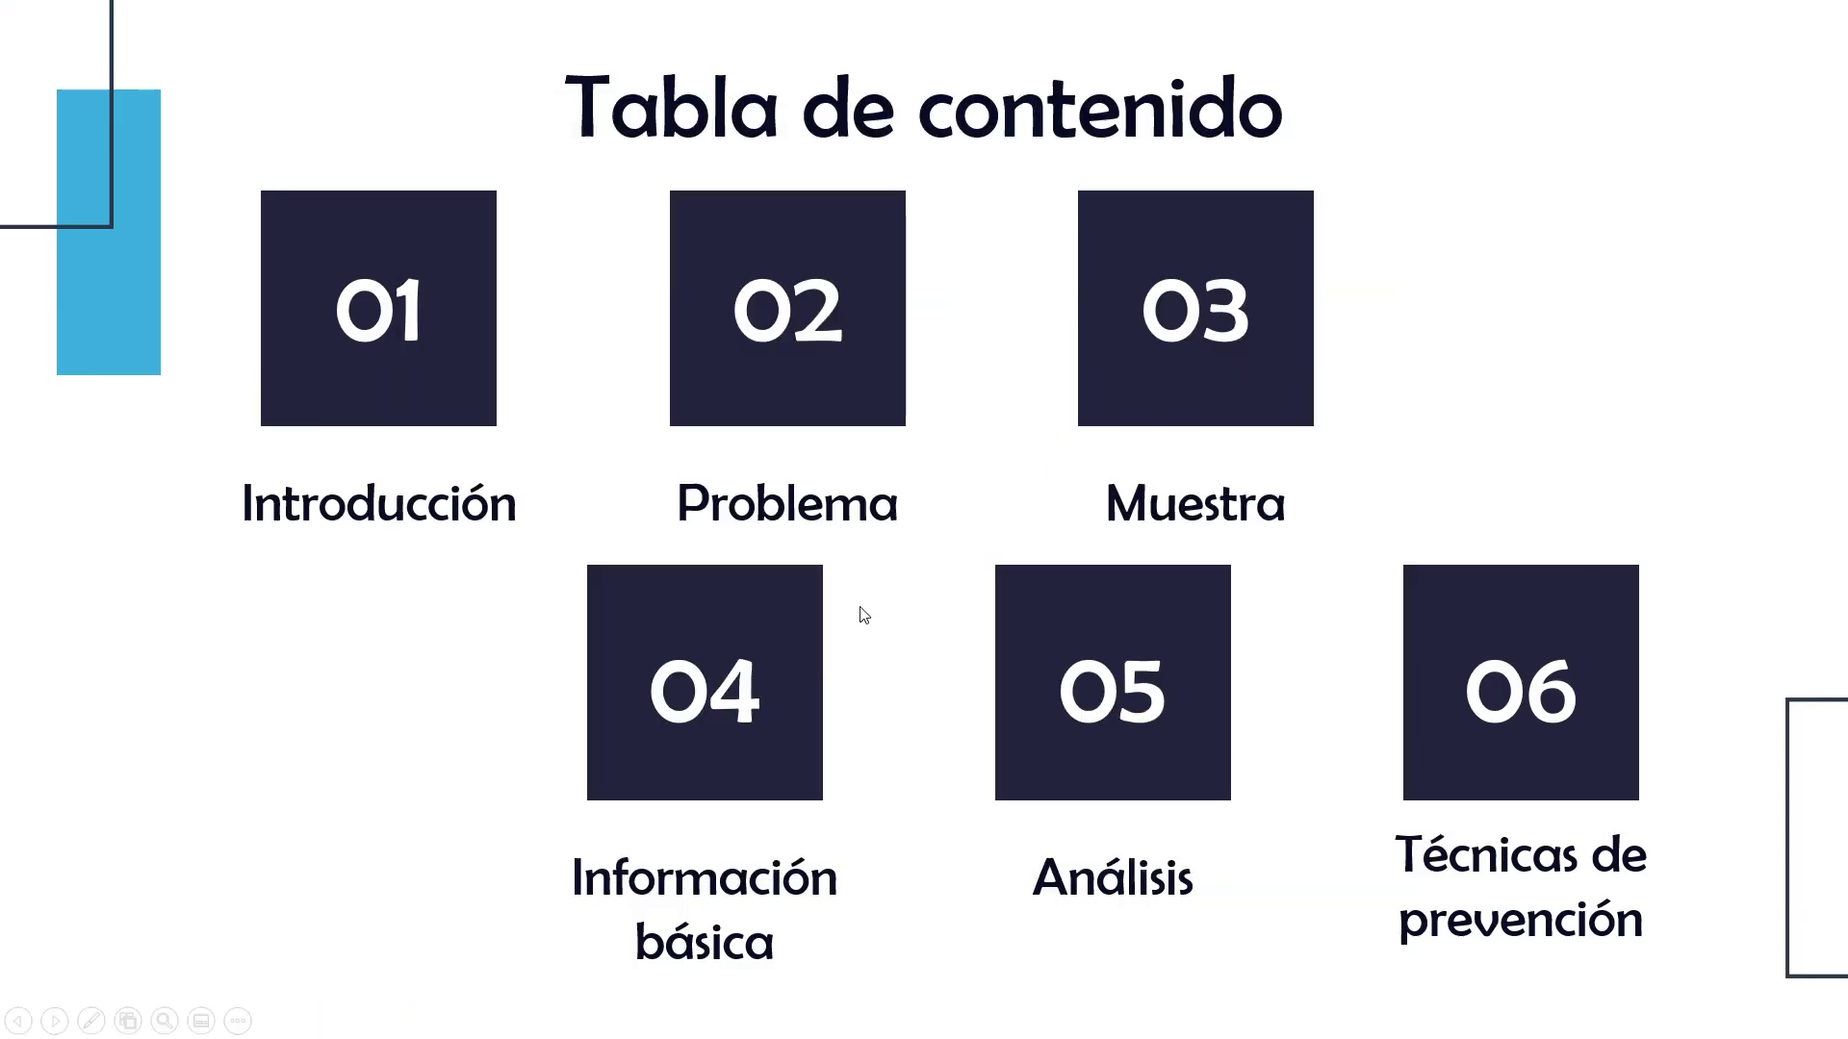
Step: Exit the slide show and return to slide 1, 'Curso de PowerPoint Básico - Avanzado'
key(Escape)
click(142, 383)
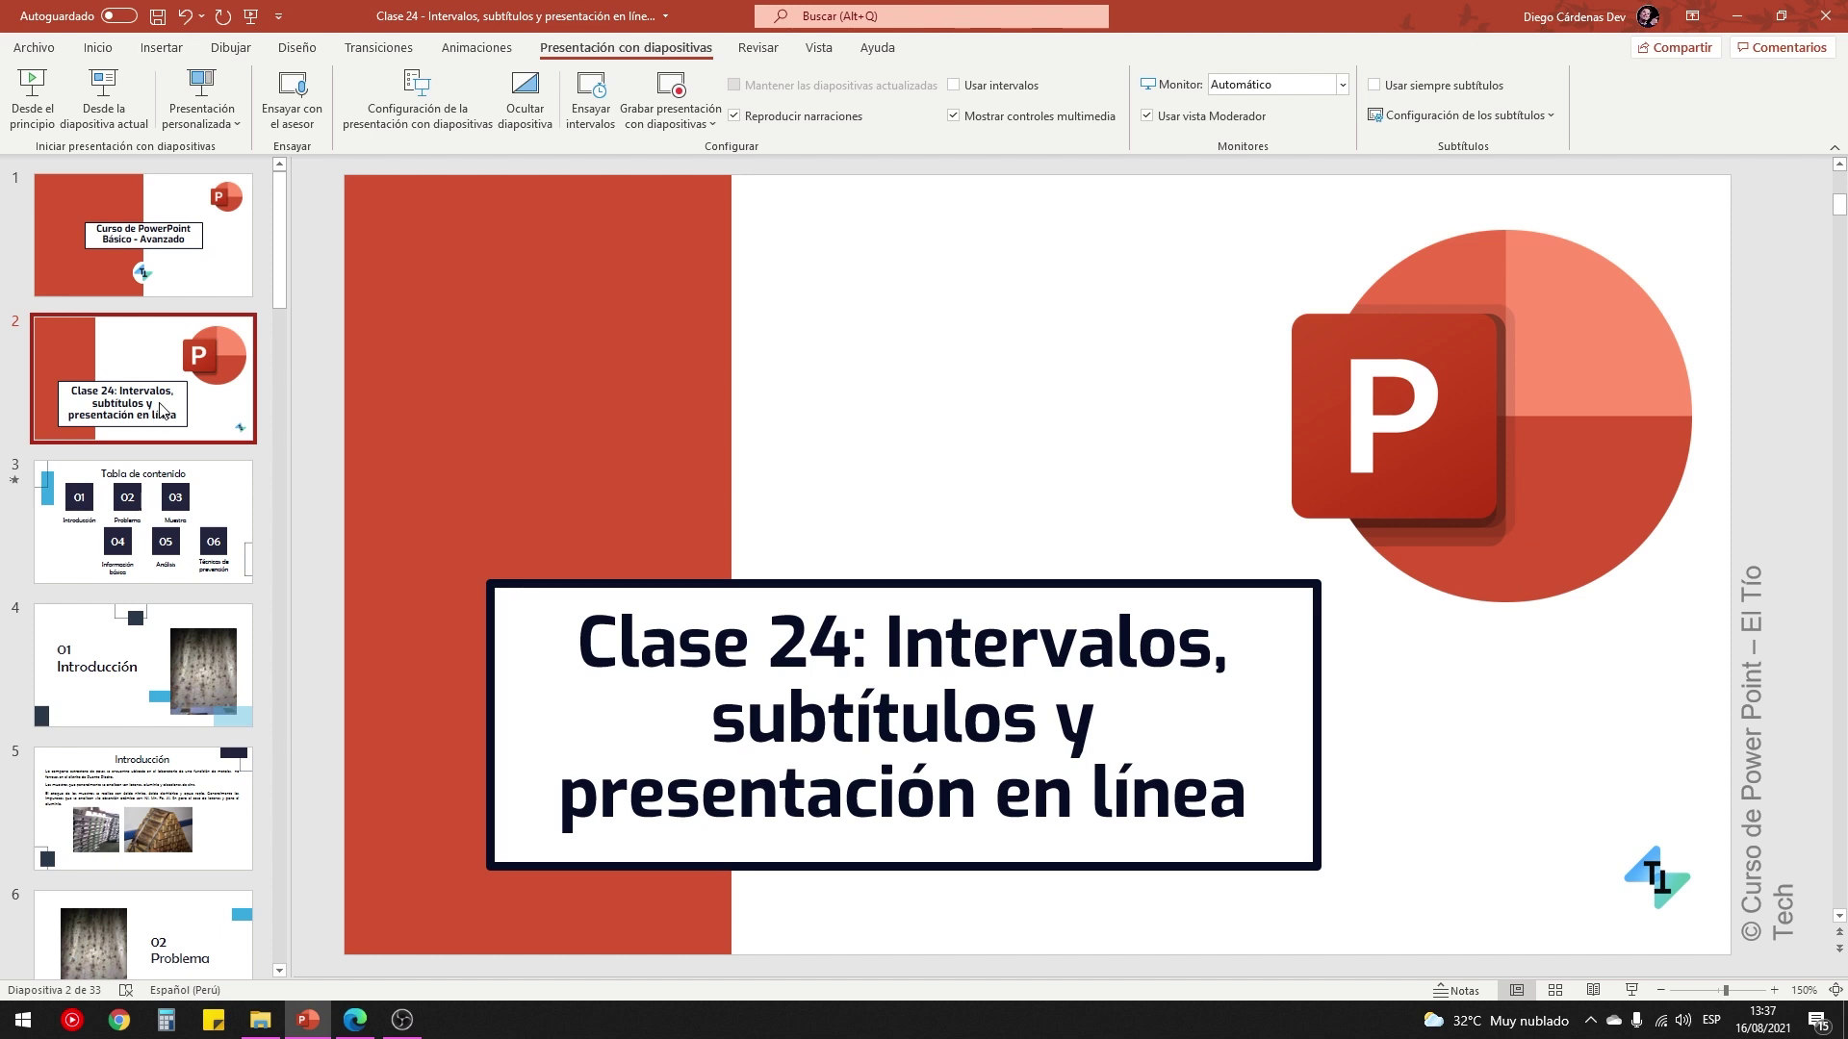
key(Up)
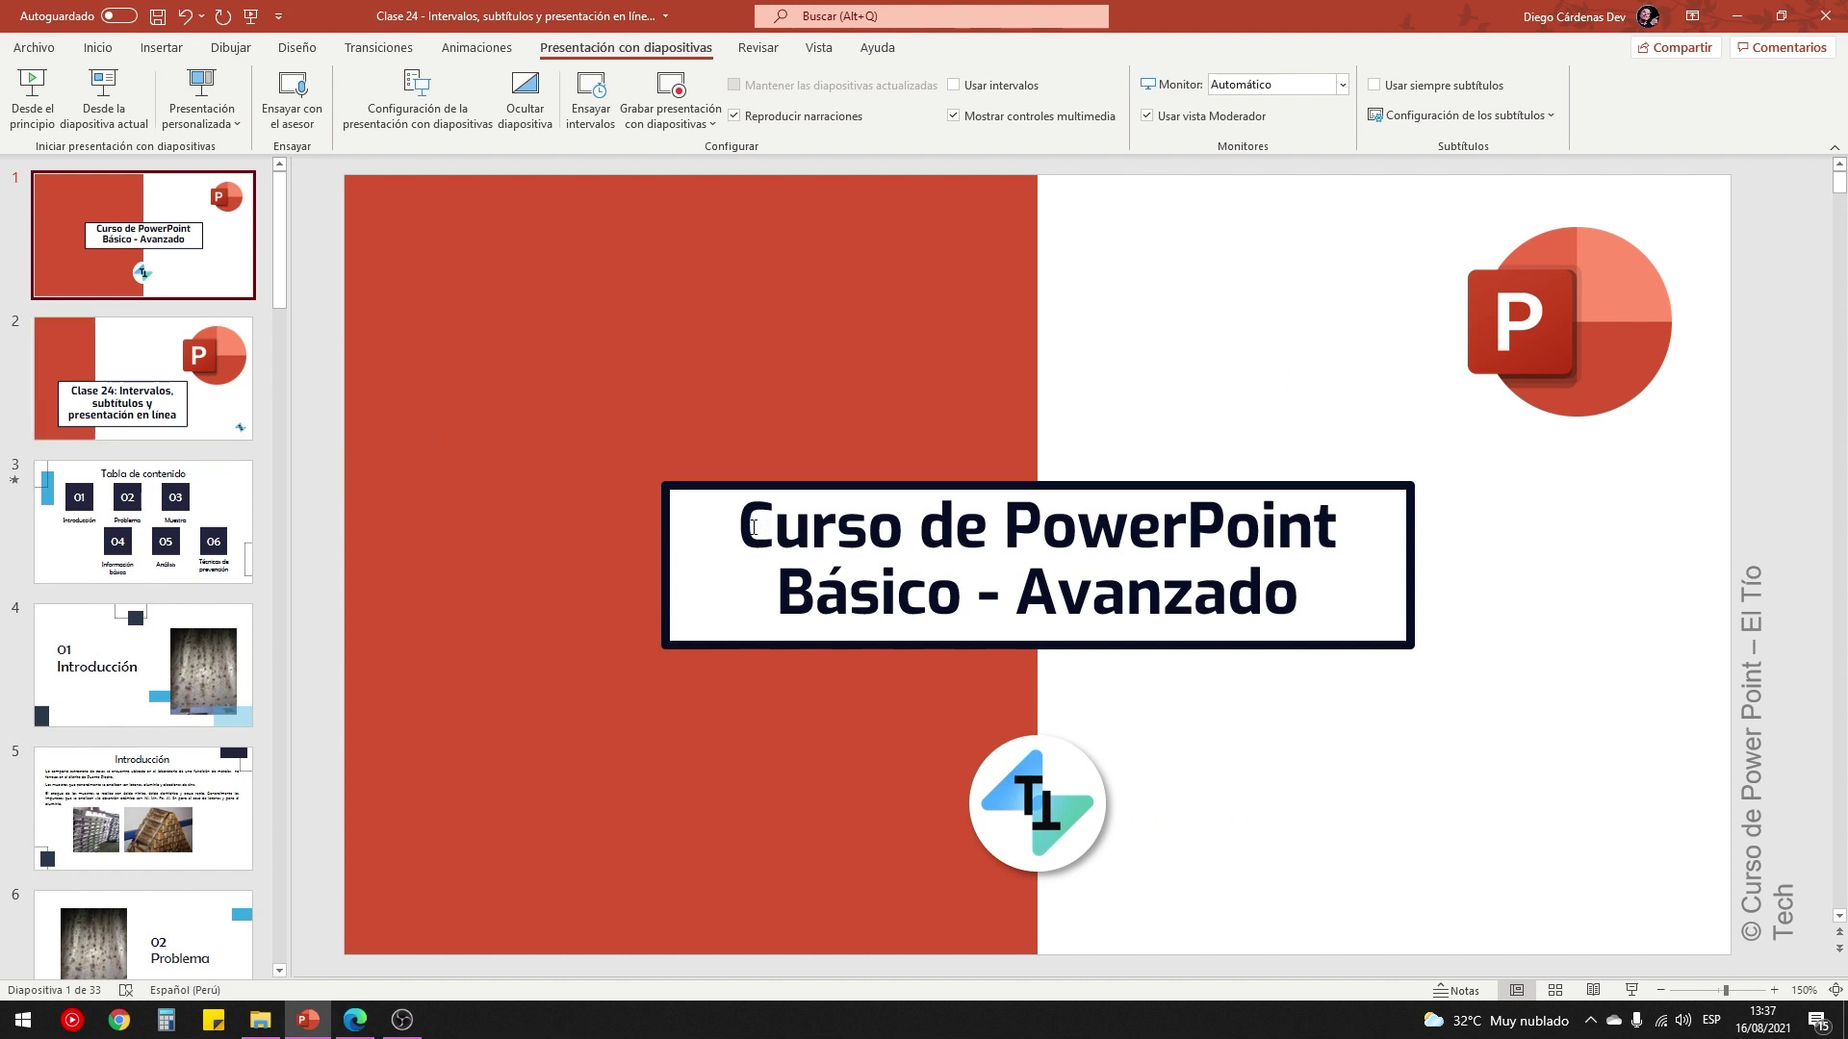
drag(753, 527, 1335, 530)
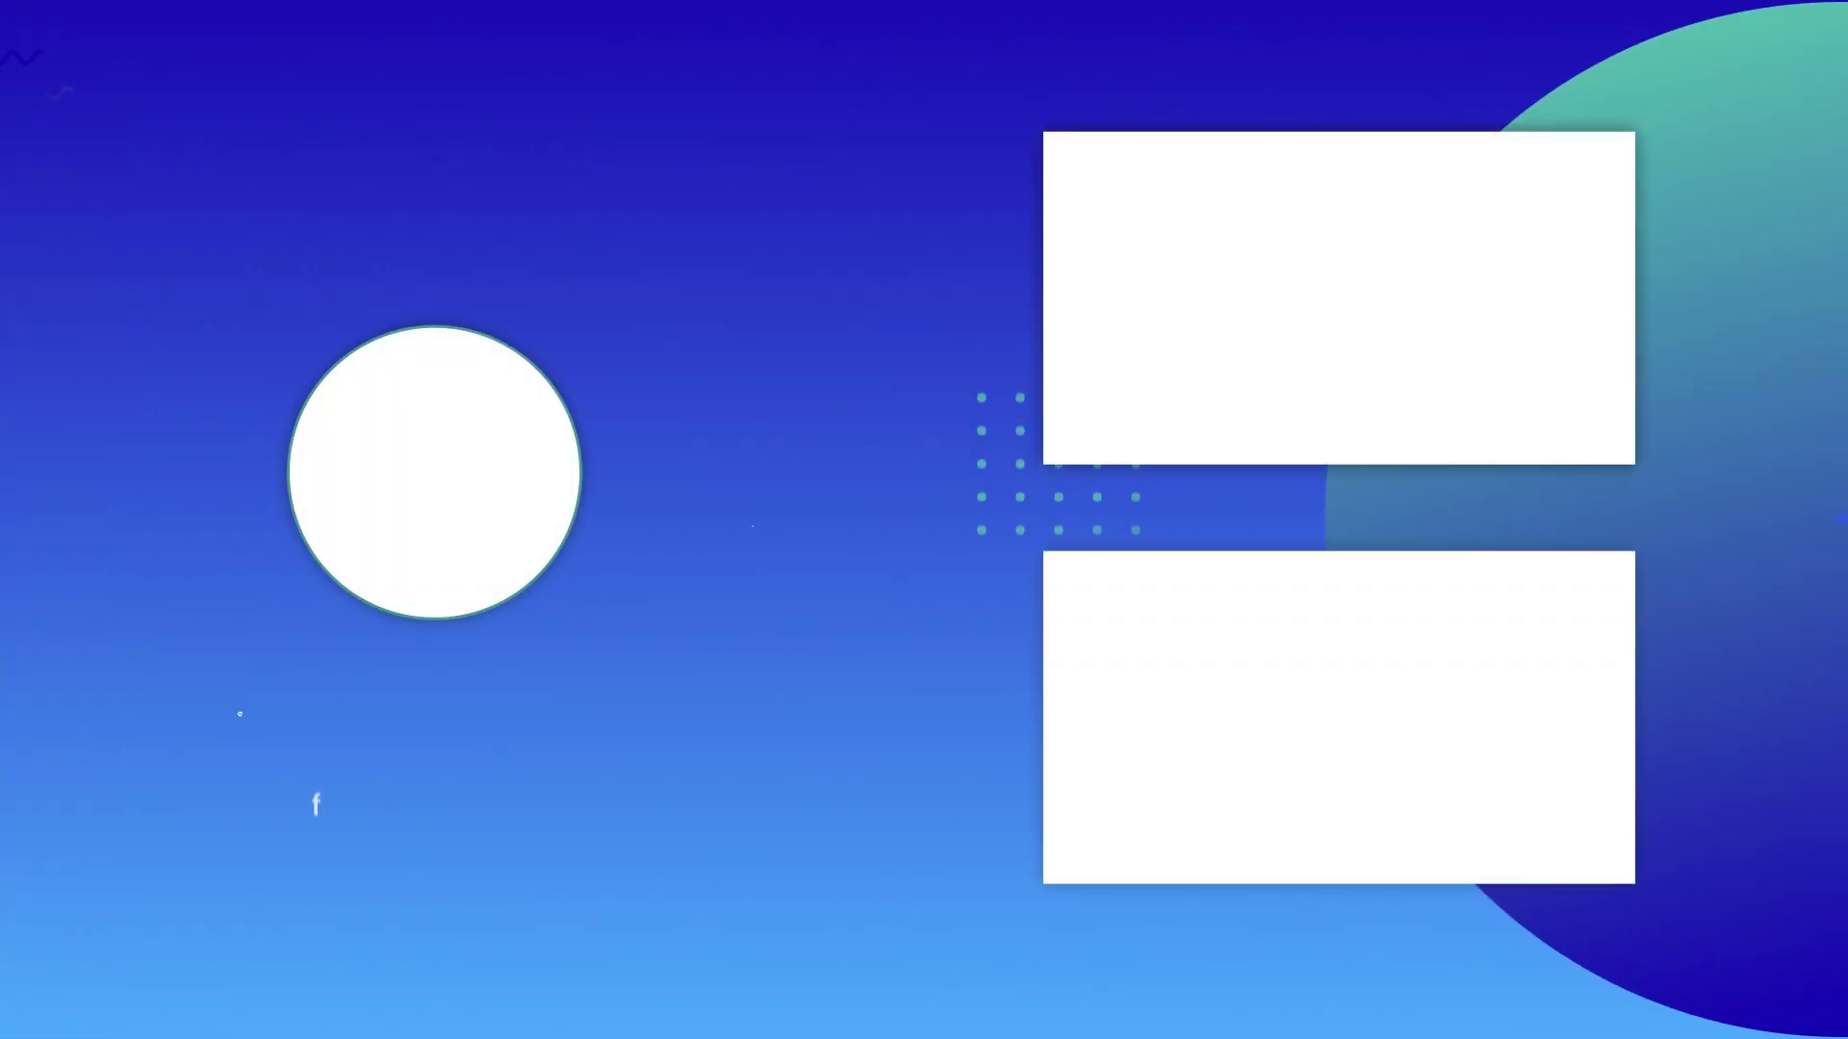